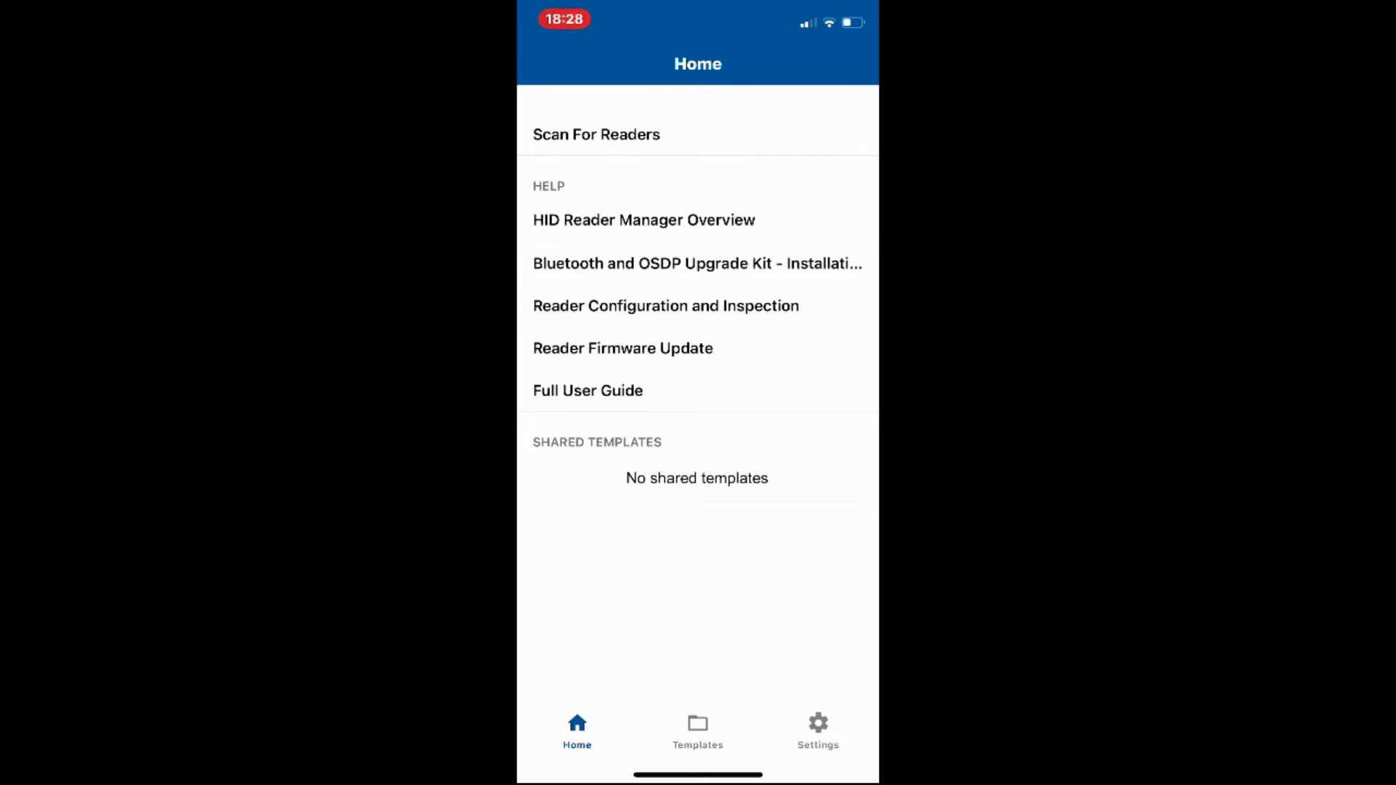
Scan for nearby readers and run an inspection of the Signo40 reader
click(596, 134)
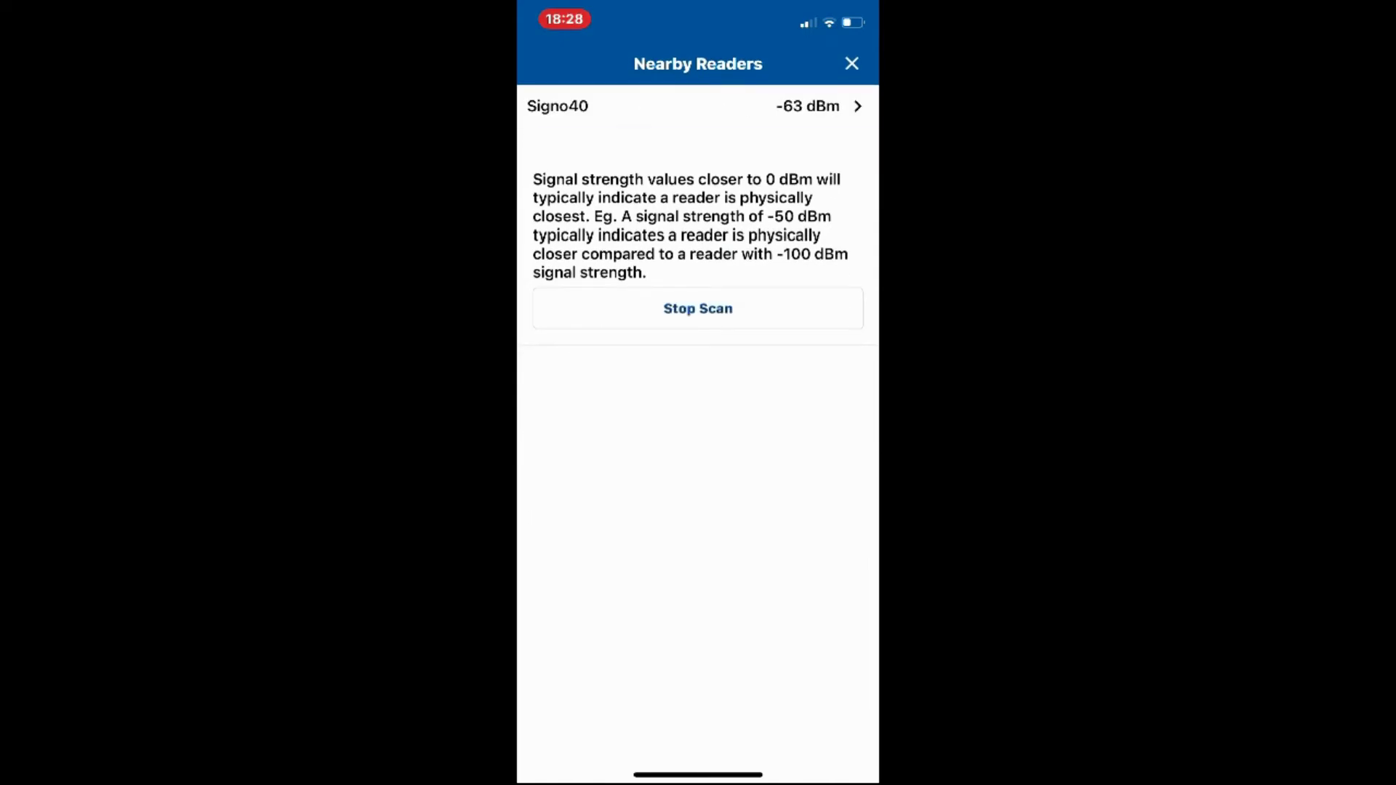
click(698, 106)
click(698, 606)
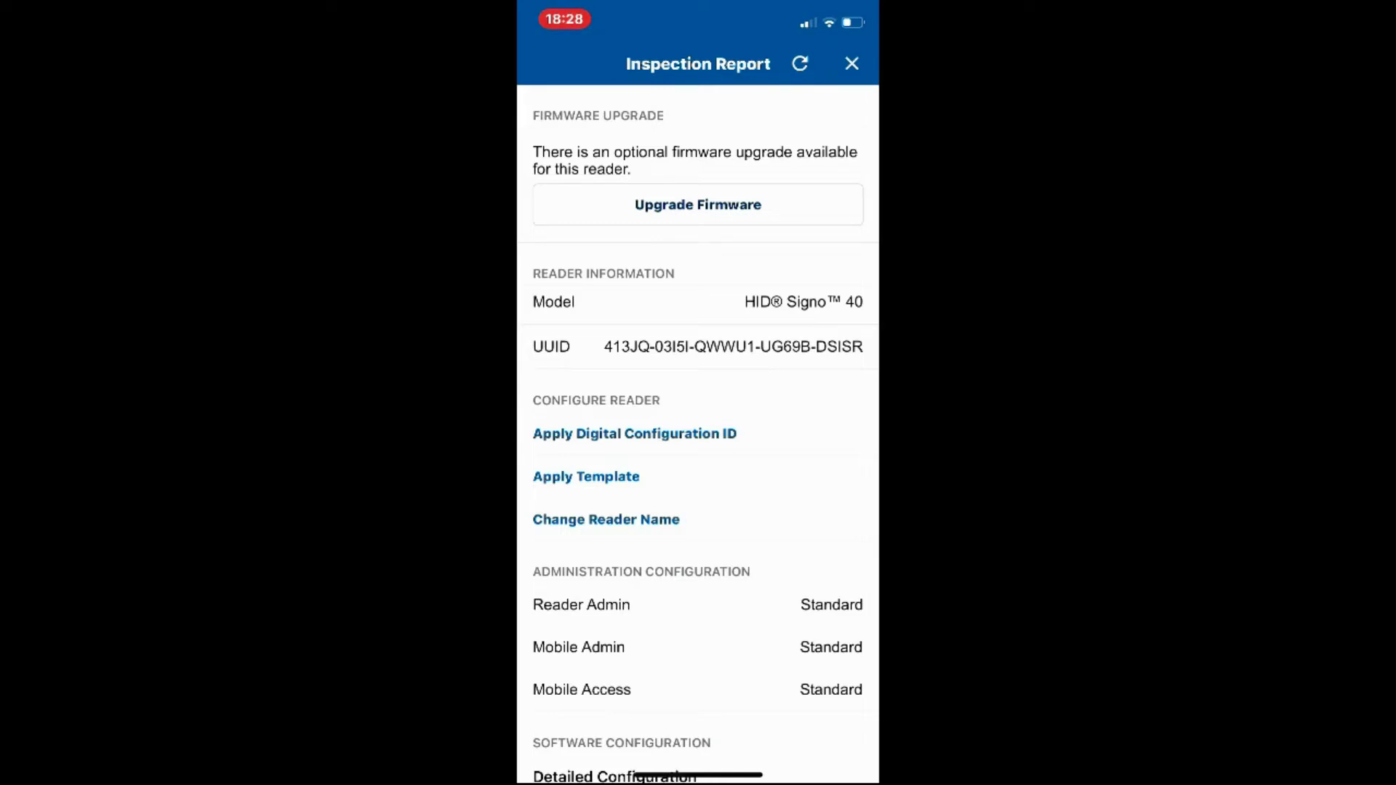
Scroll the Signo40 Inspection Report and open its Detailed Configuration
scroll(698, 437, down, 5)
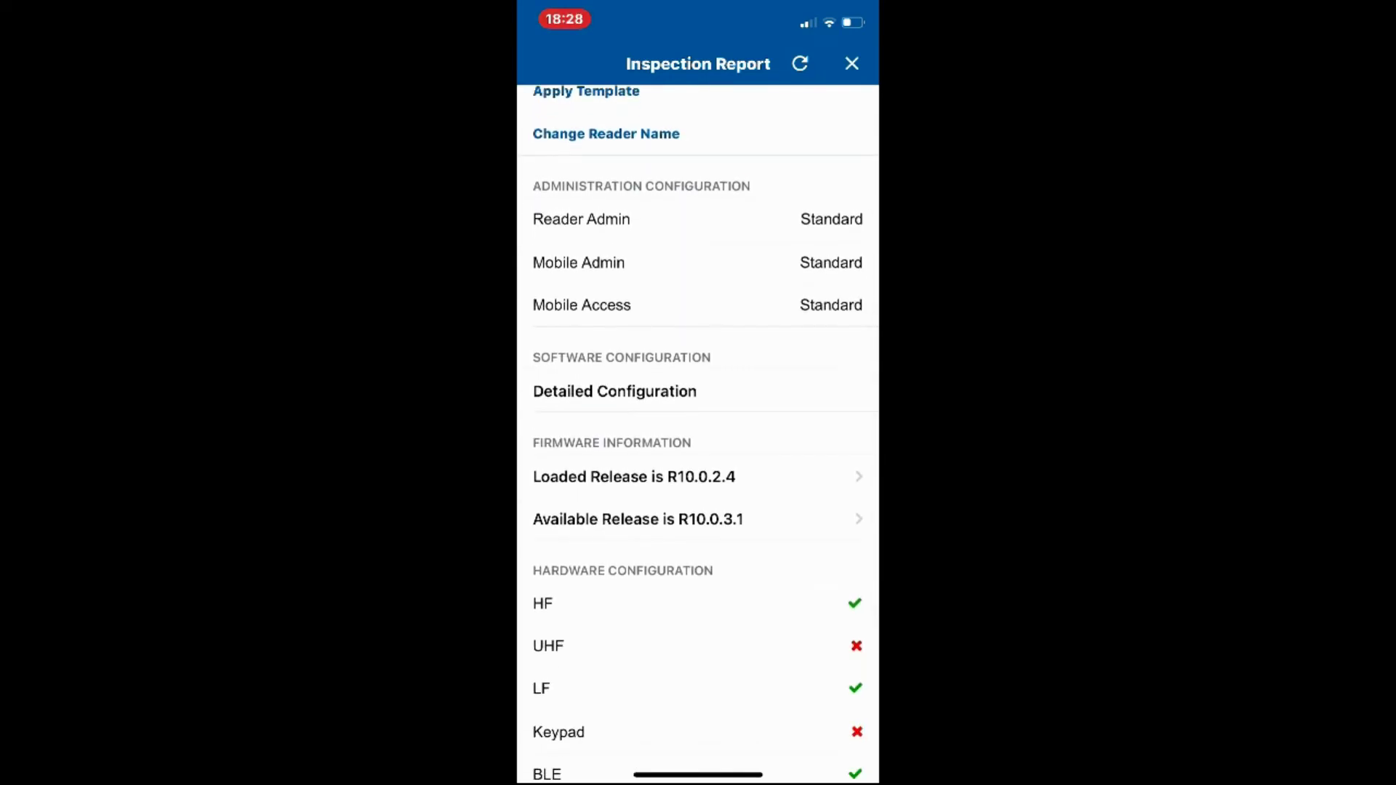
click(614, 391)
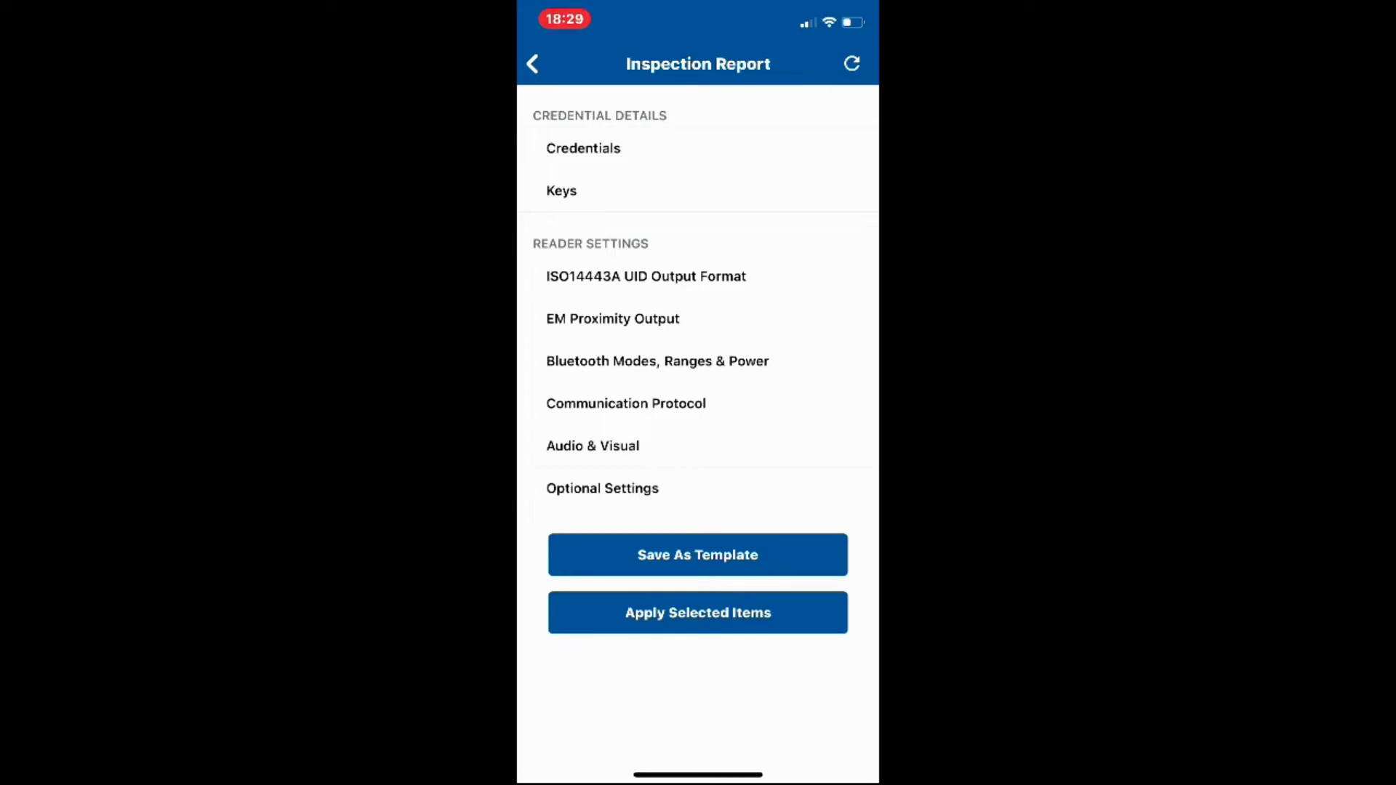
Check the 34-BIT MSB UID output format and keep OSDP, not Wiegand, as the protocol
click(646, 276)
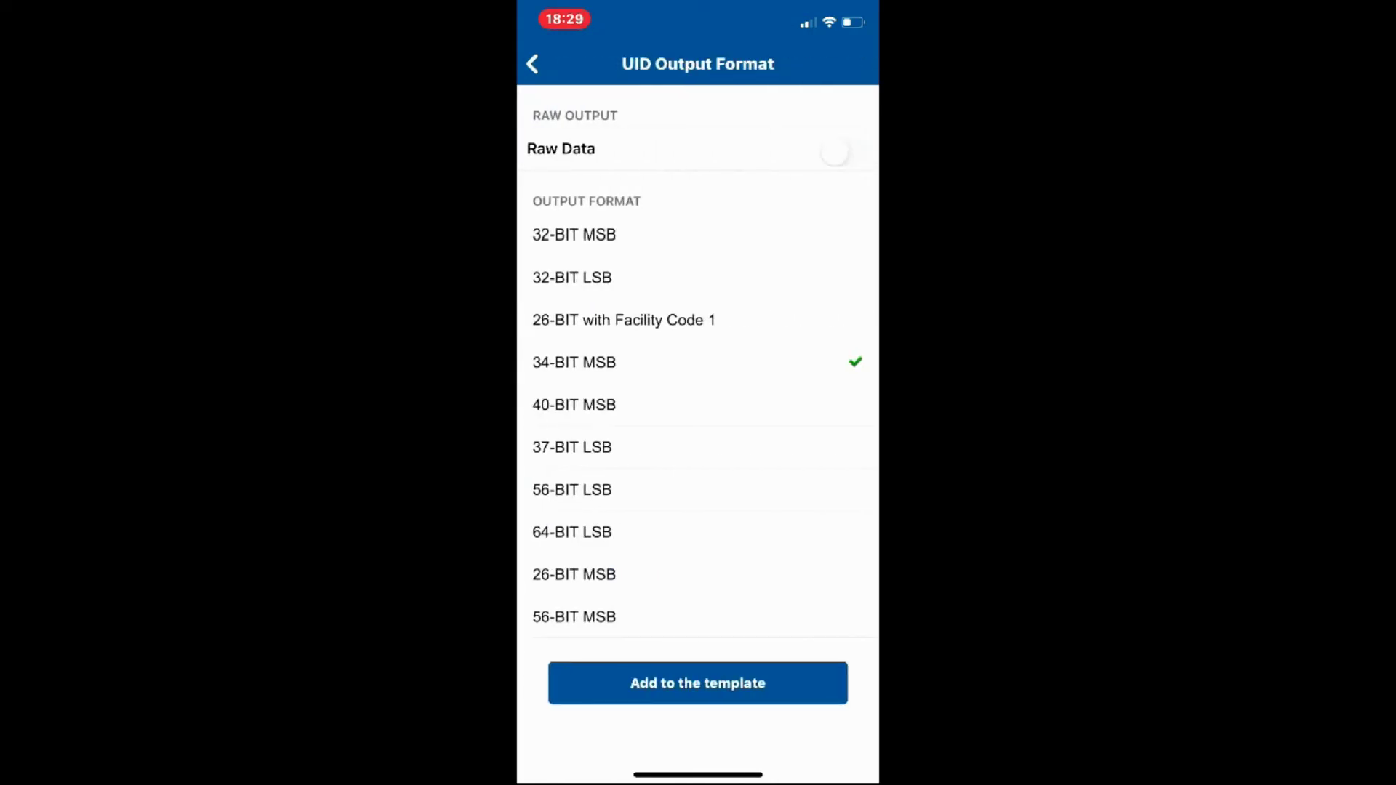
click(532, 64)
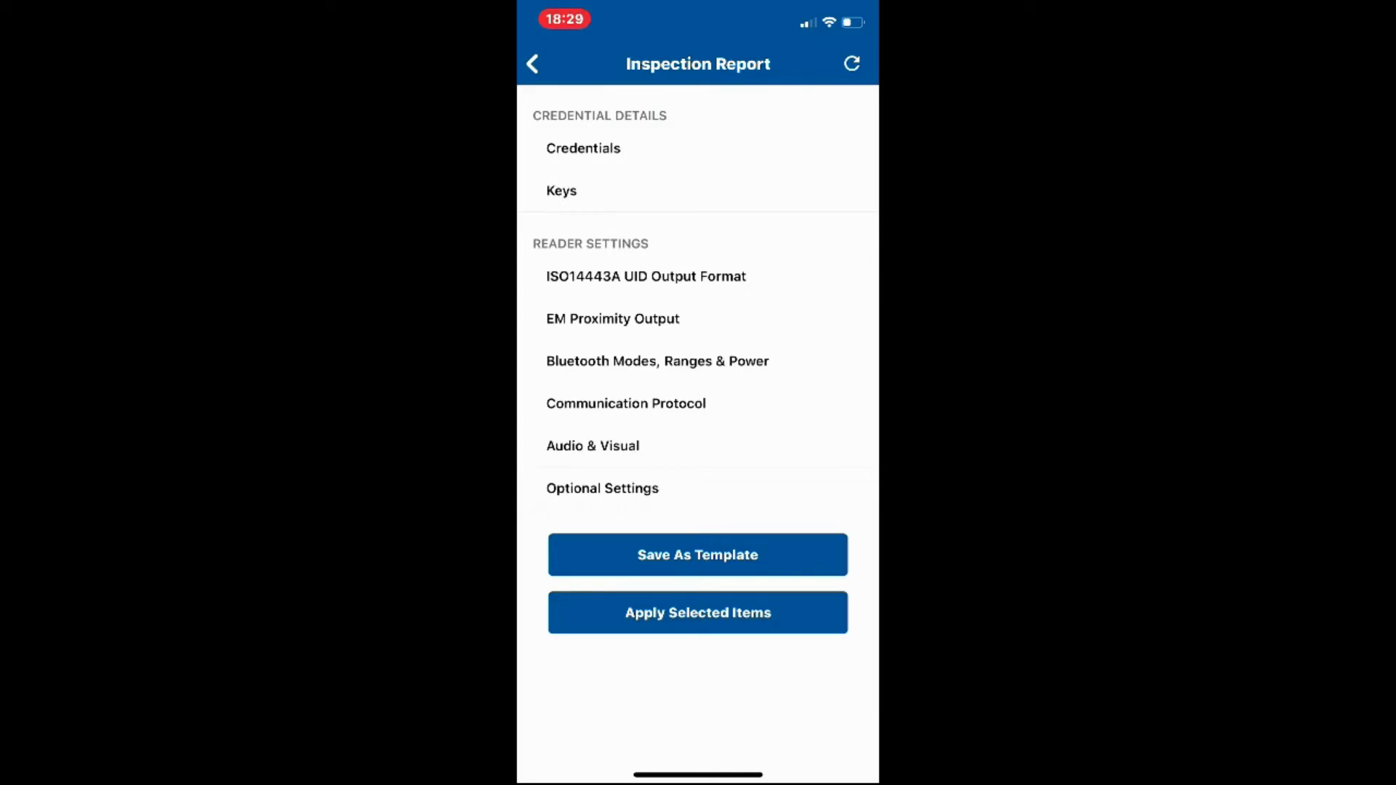
click(626, 403)
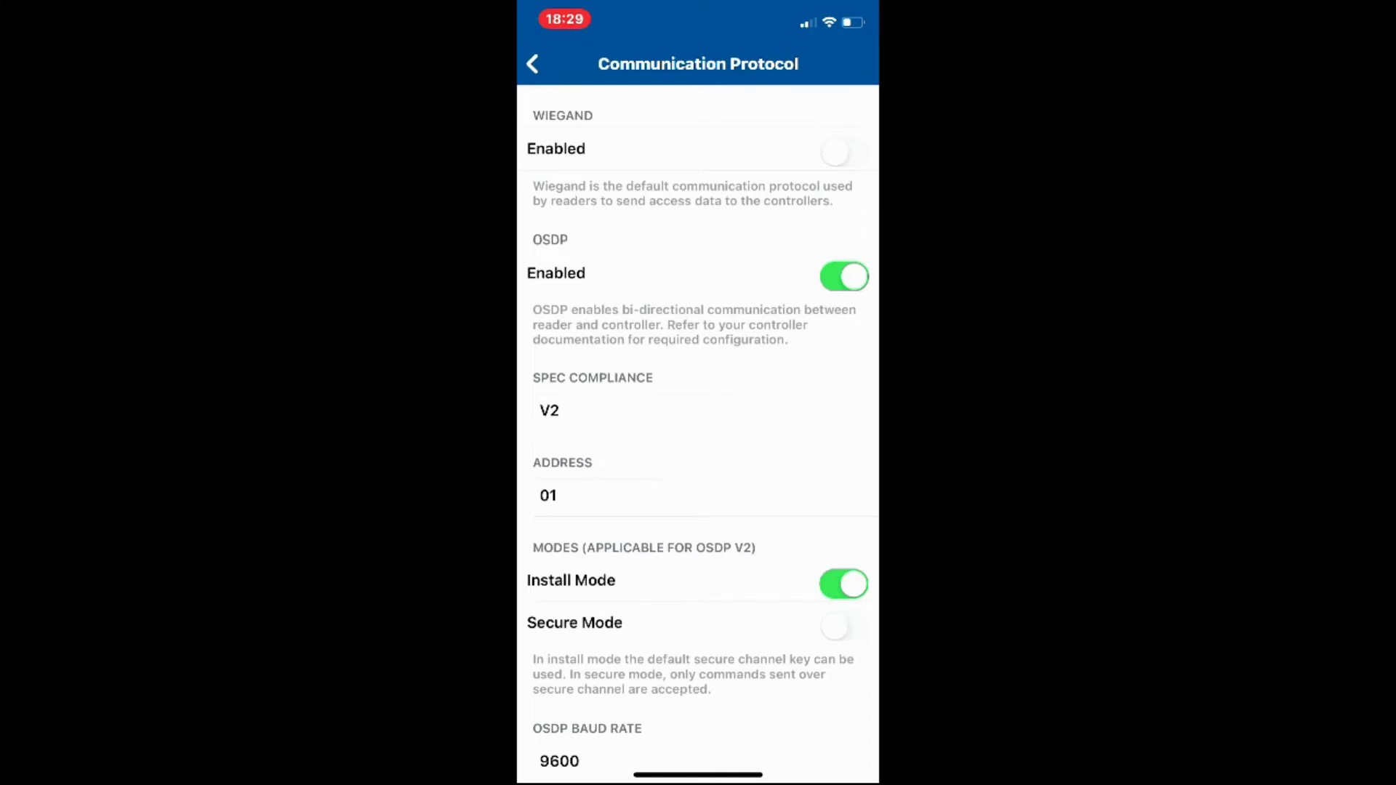
click(698, 149)
click(843, 151)
click(698, 272)
click(844, 276)
click(532, 64)
Recheck the UID output format, then return to the inspection report's Hardware Configuration
click(646, 277)
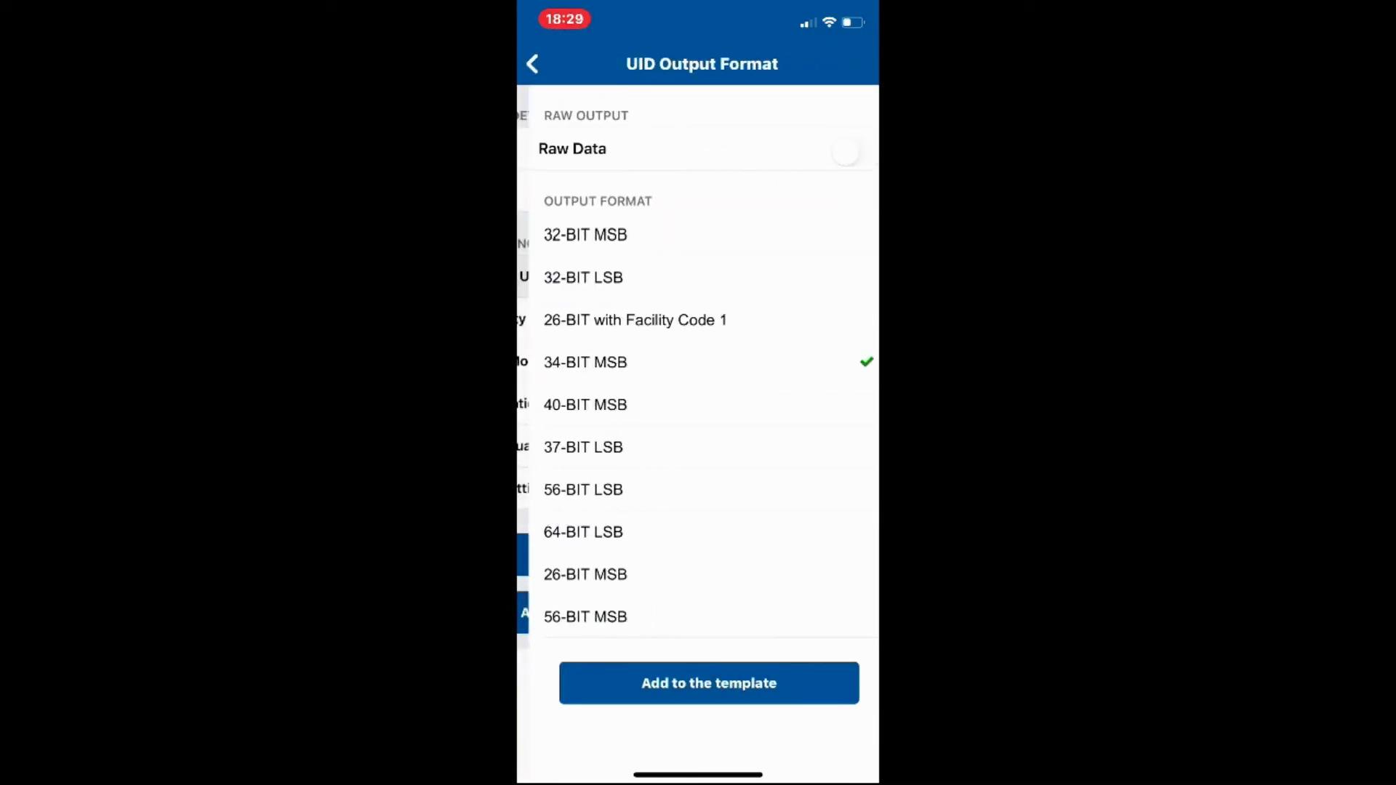
click(532, 64)
click(532, 64)
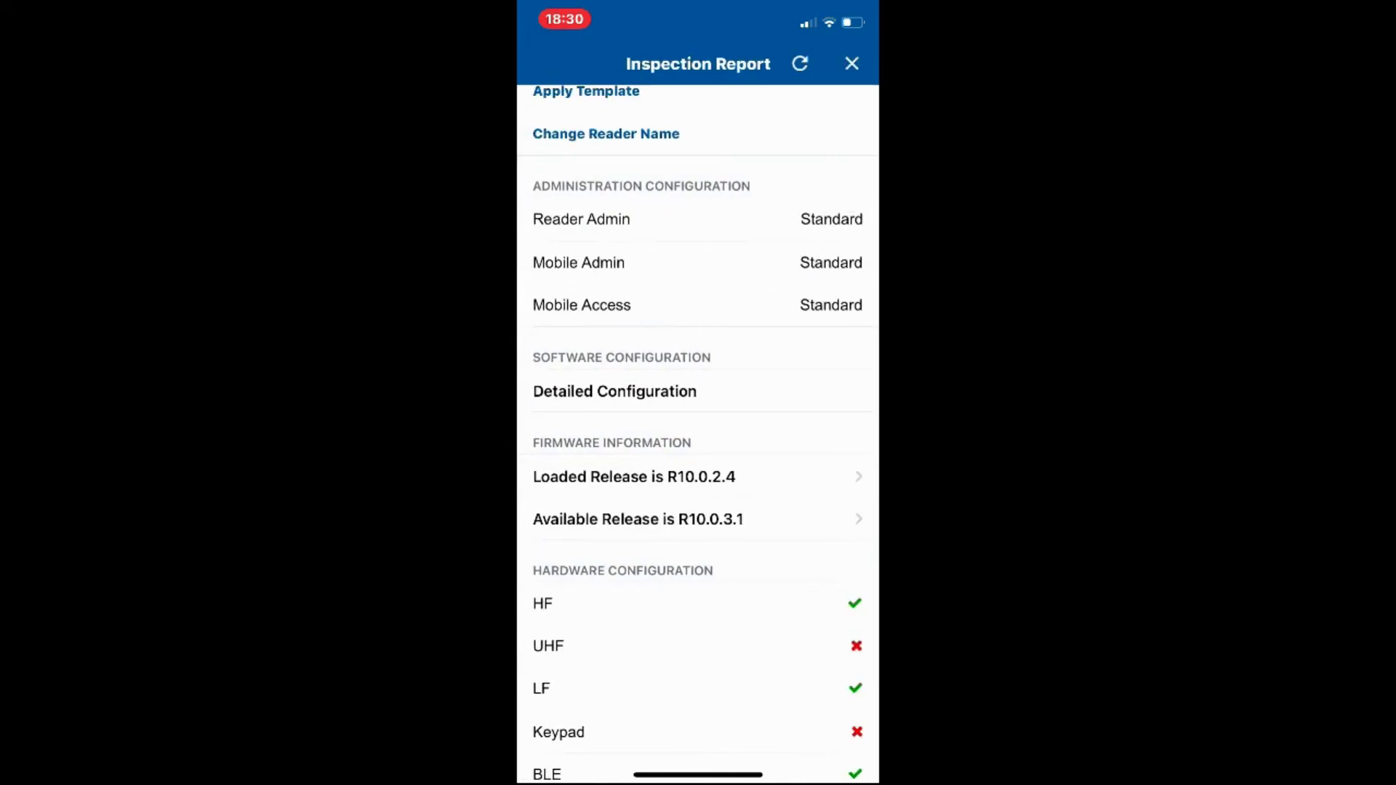
scroll(698, 436, down, 3)
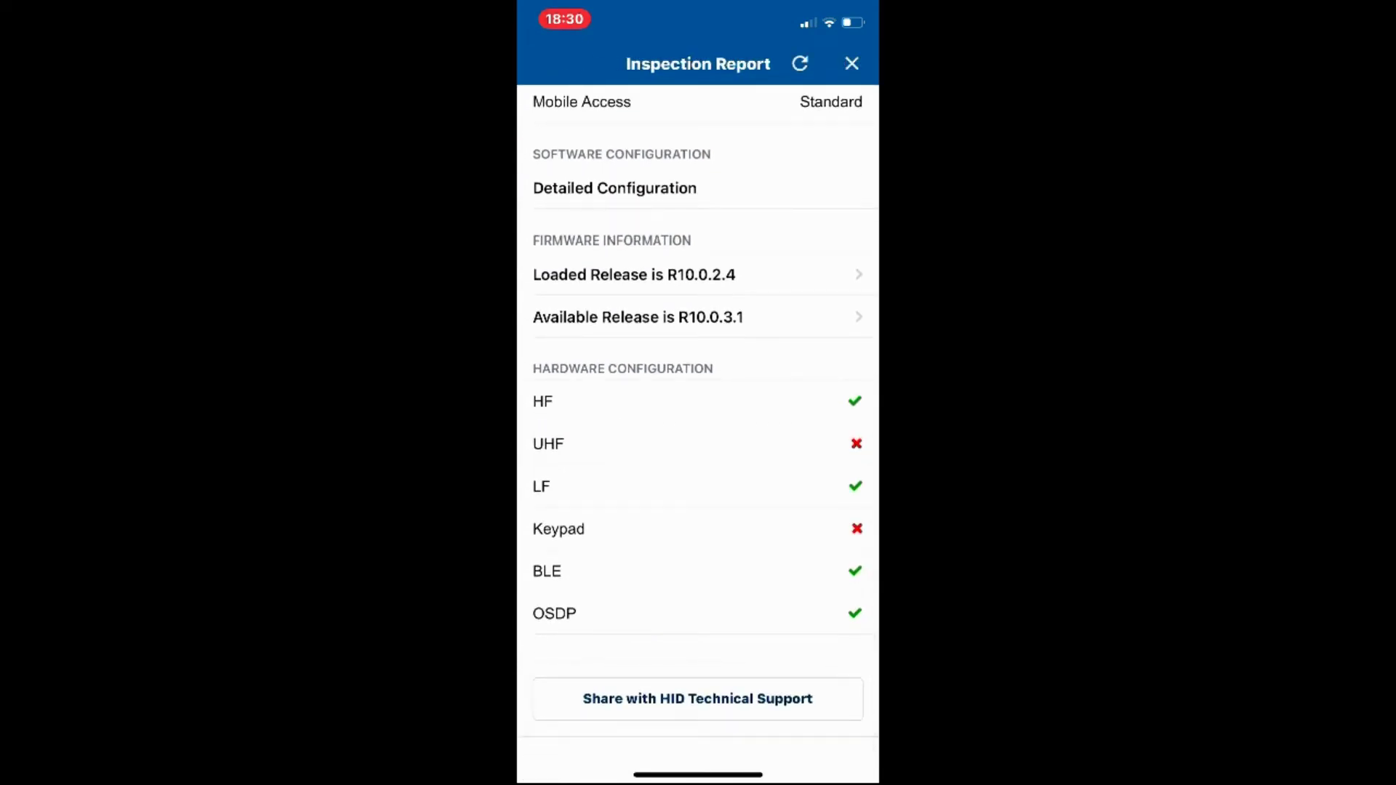
scroll(698, 437, down, 2)
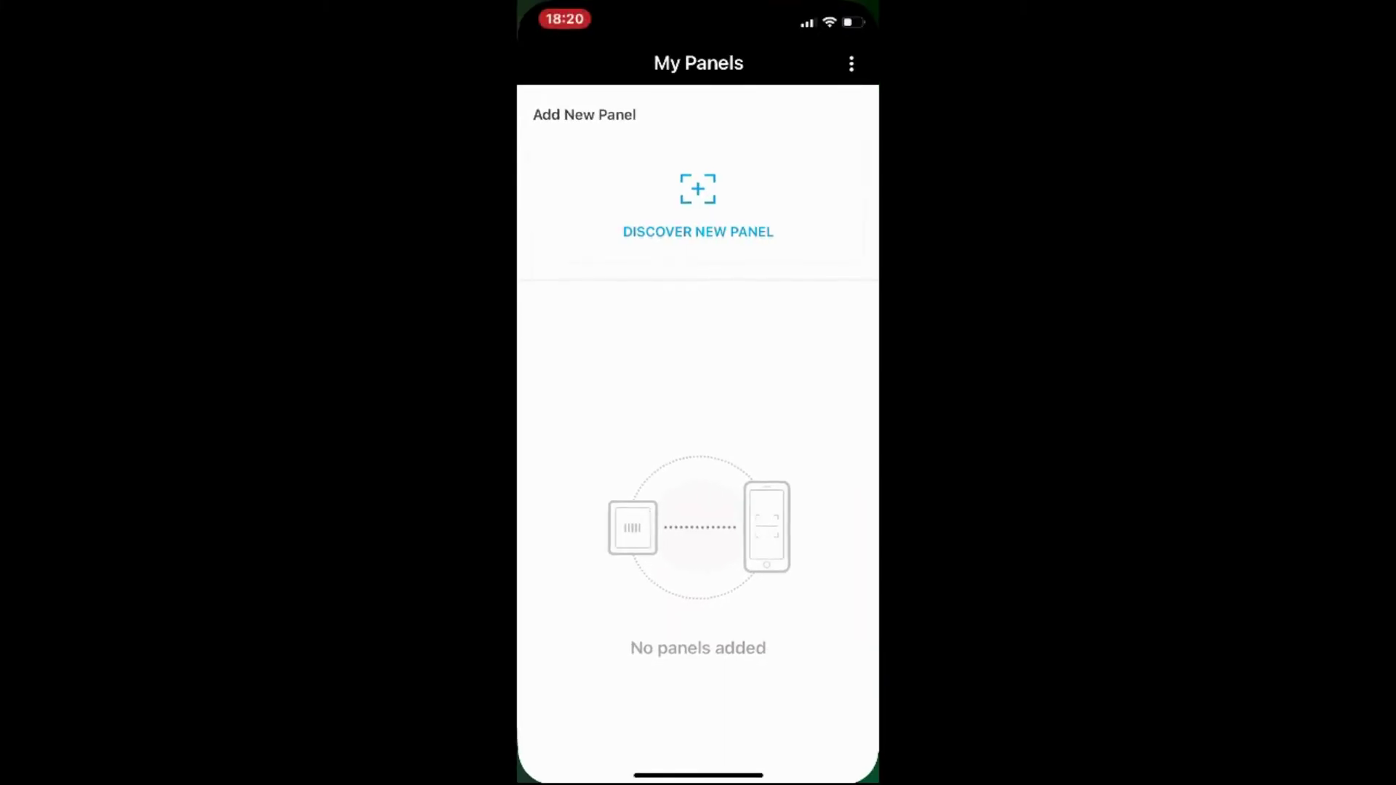
Discover a new panel with enclosure and pair the MPA1 panel
click(698, 231)
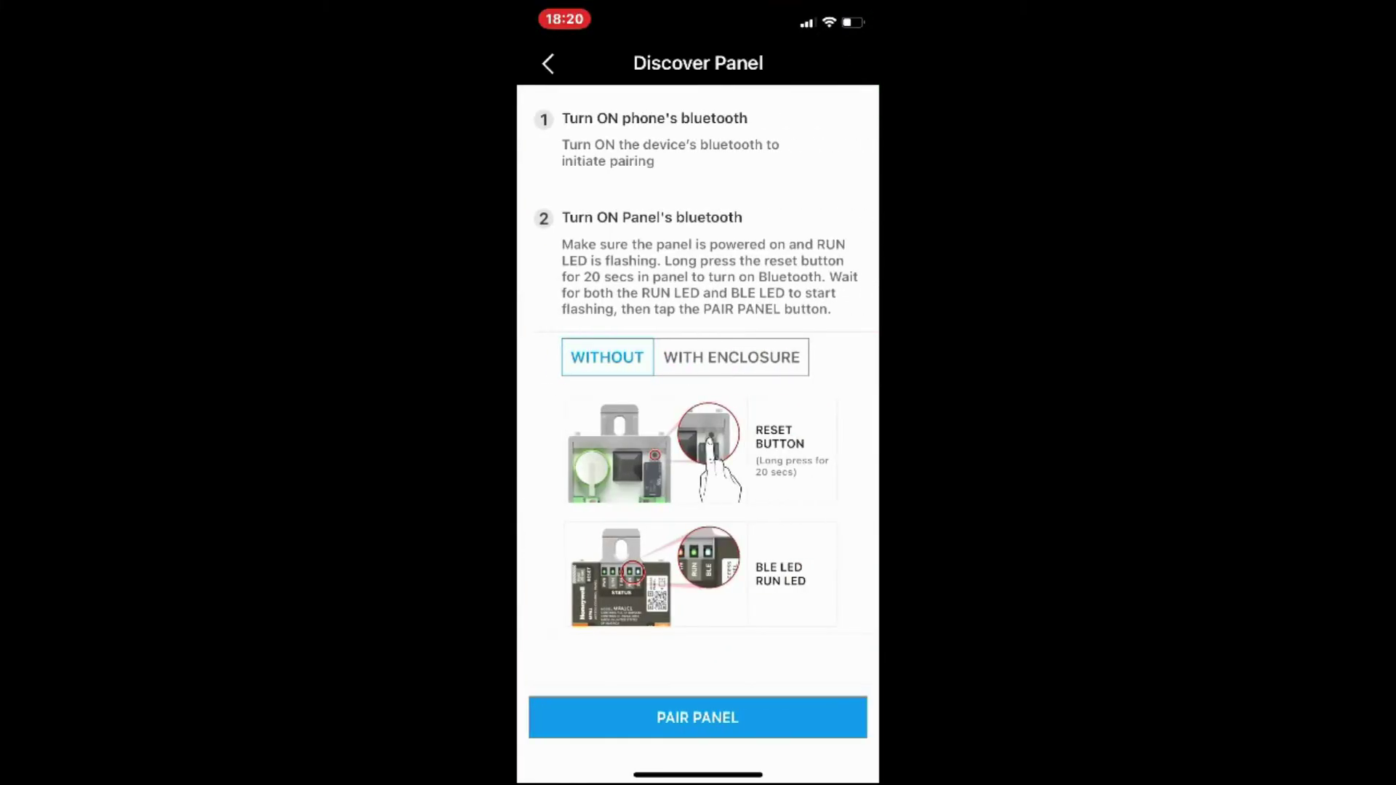
click(731, 357)
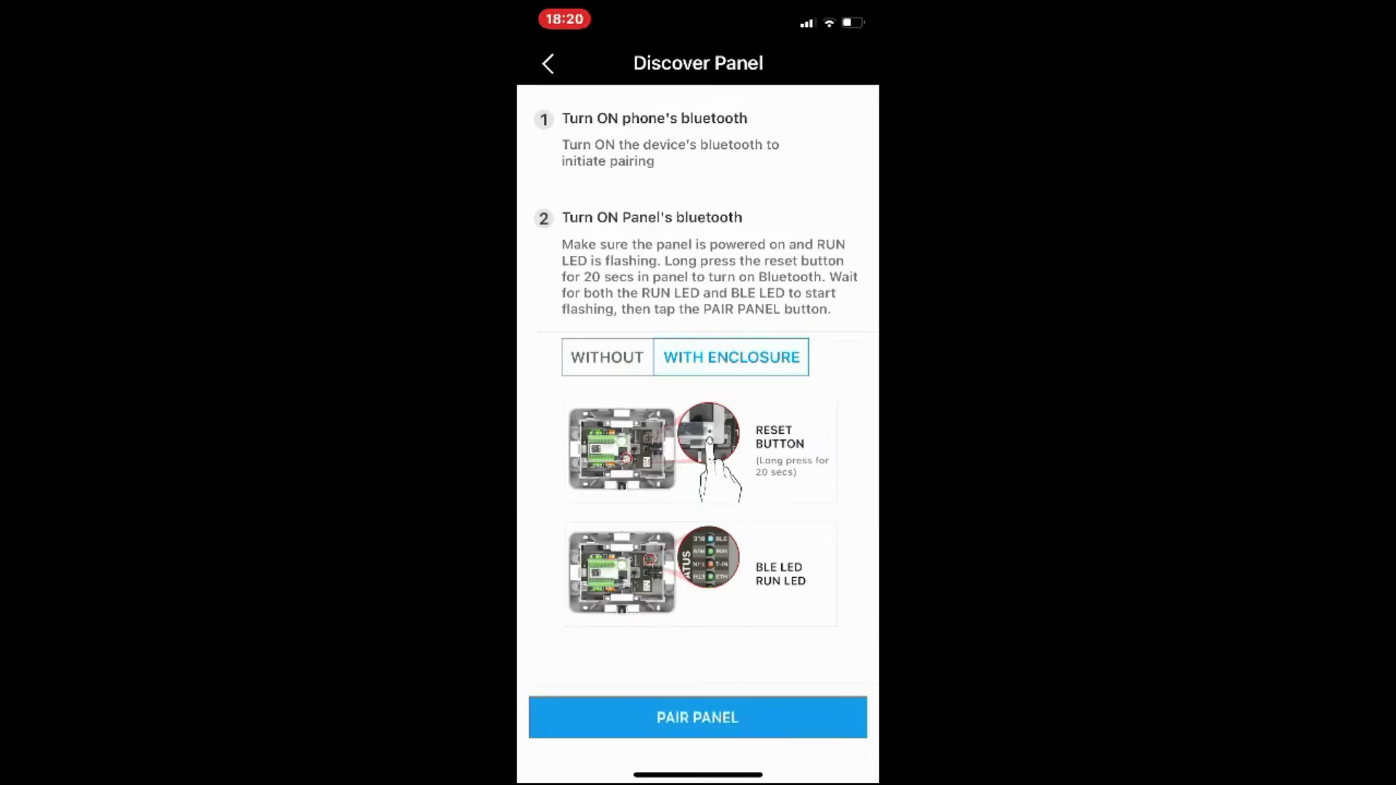
click(697, 717)
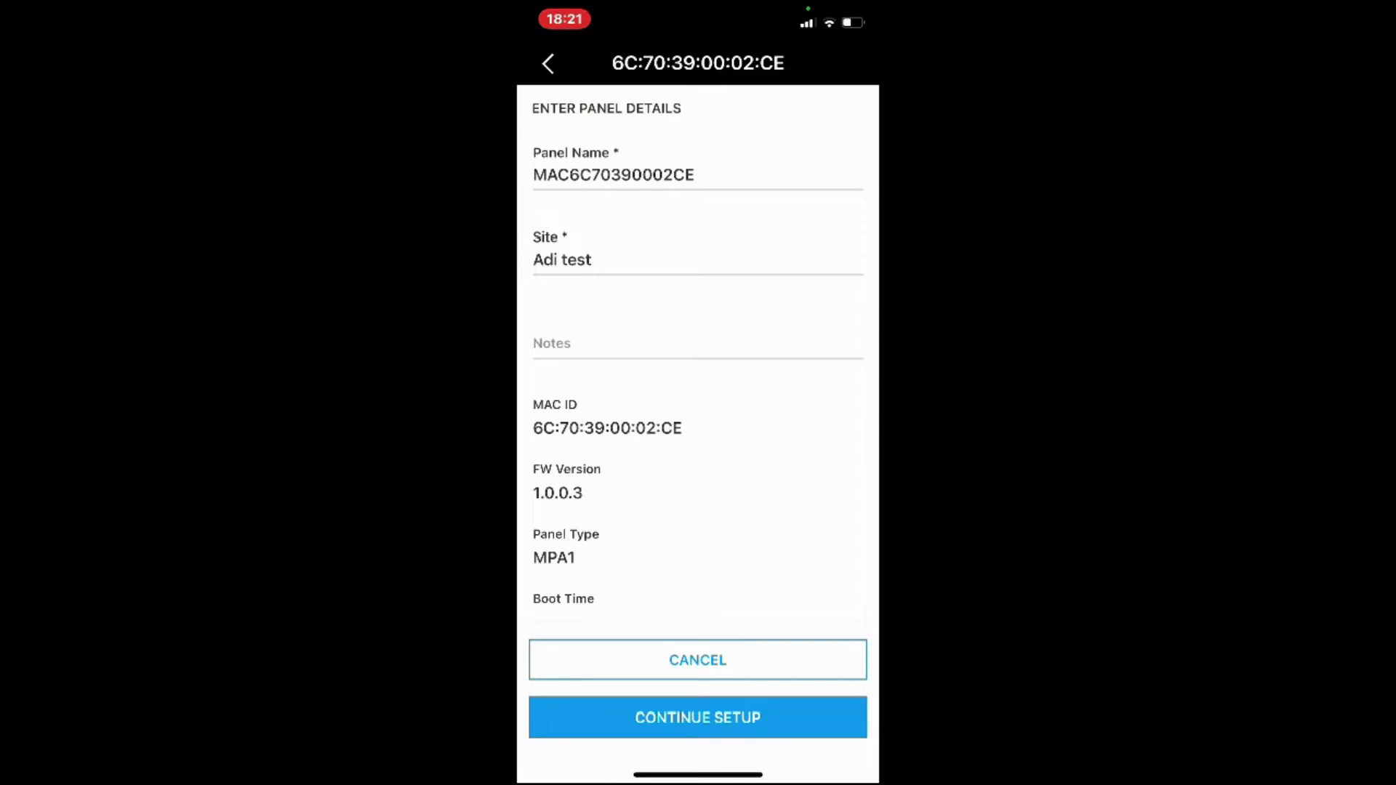
Change the site to 'Adi wall', add the note 'Boxed', and continue setup
scroll(698, 363, down, 3)
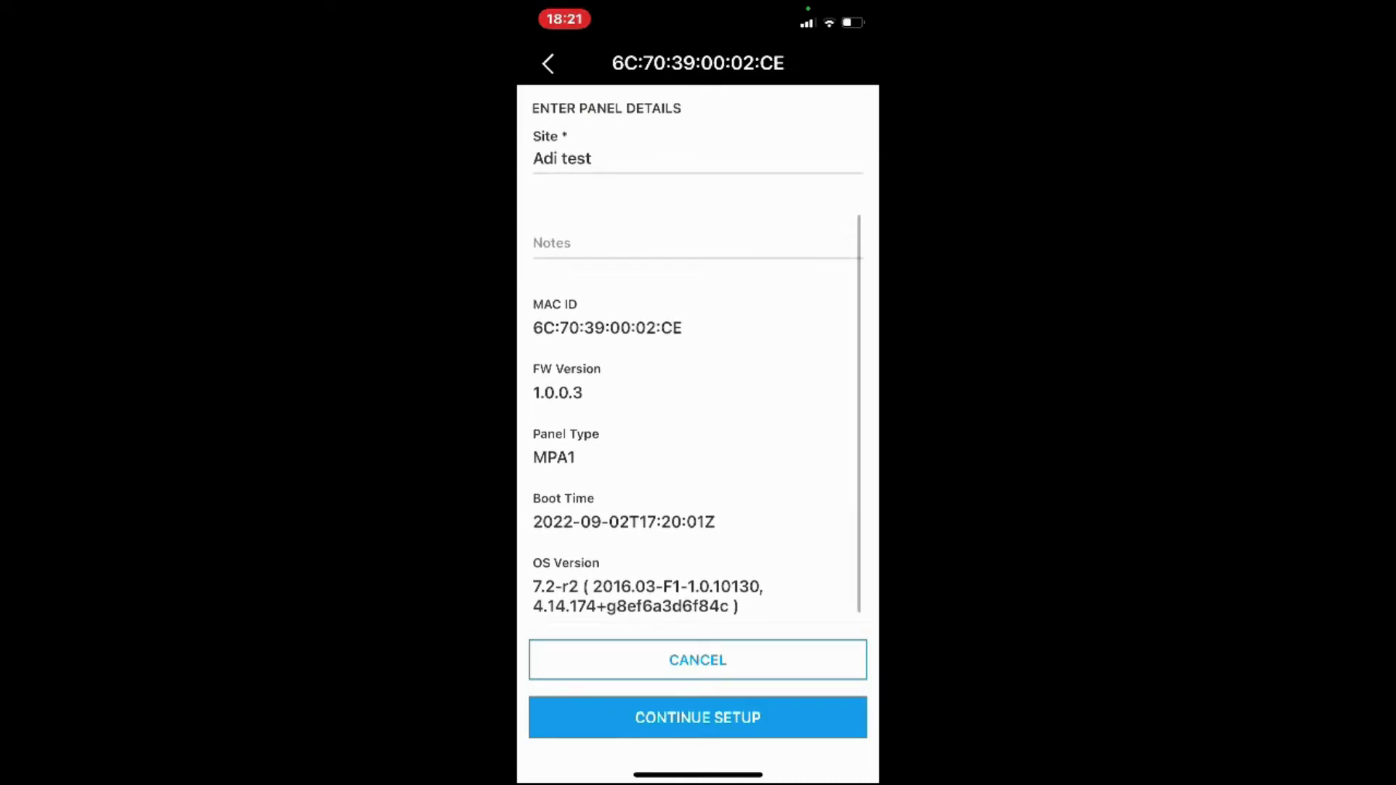
scroll(698, 363, up, 2)
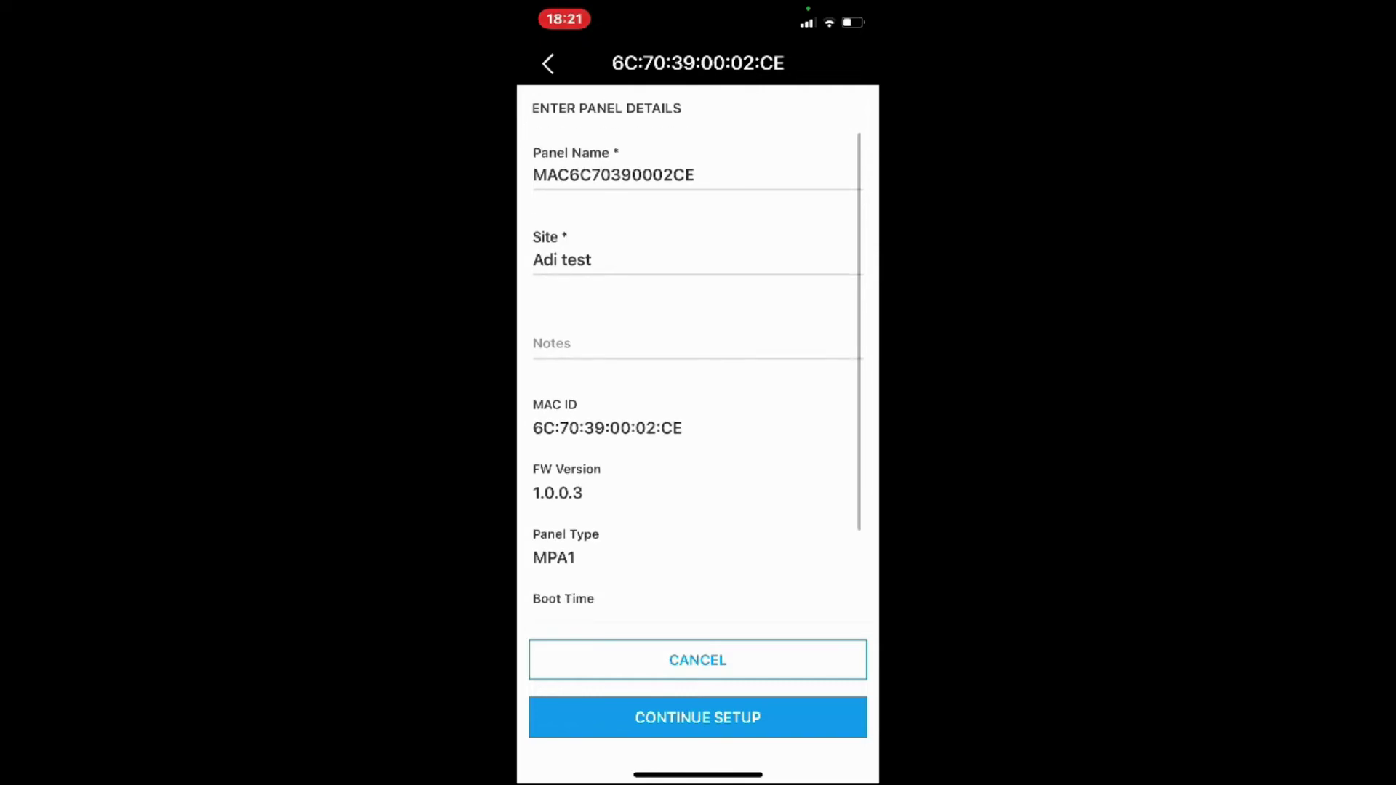
click(591, 259)
key(BackSpace)
key(BackSpace)
key(BackSpace)
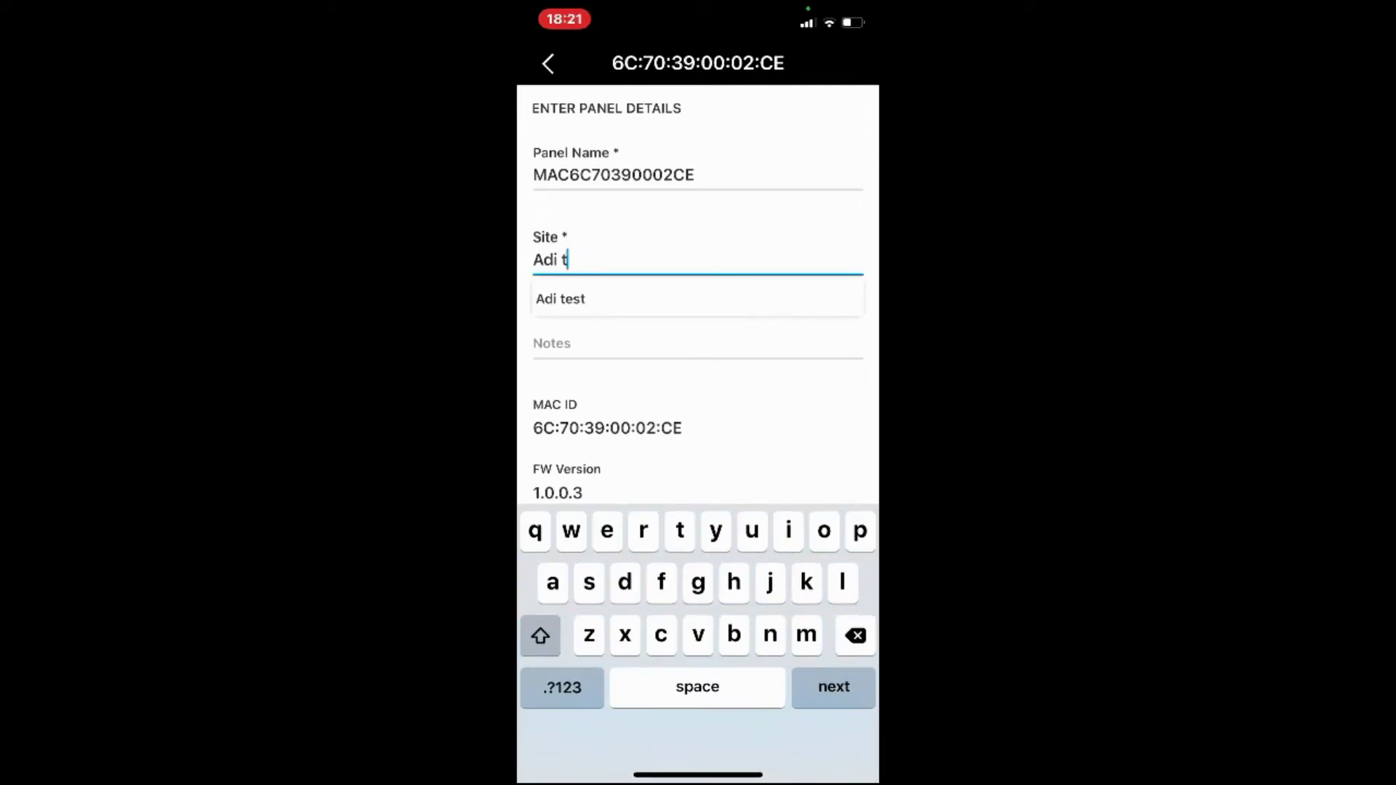
key(BackSpace)
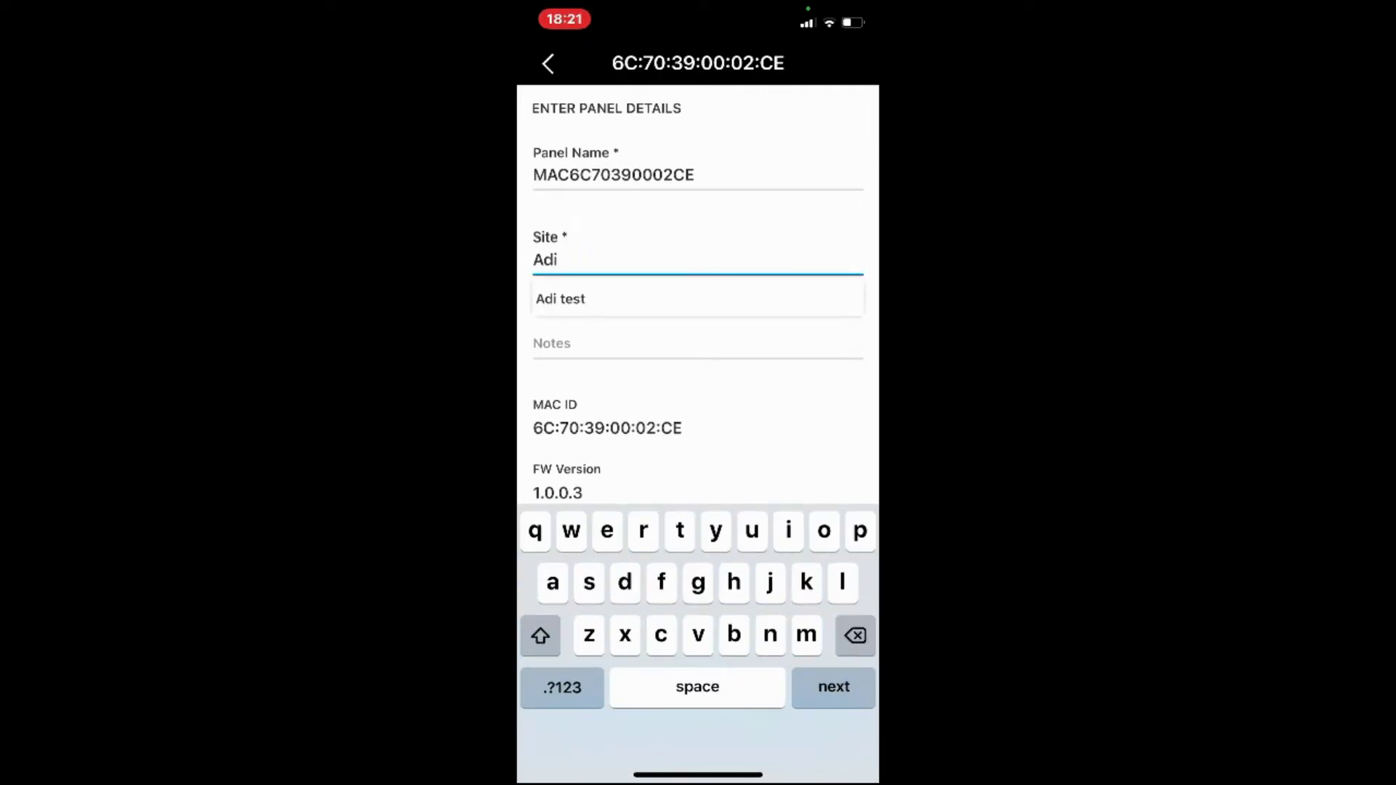
text(wall)
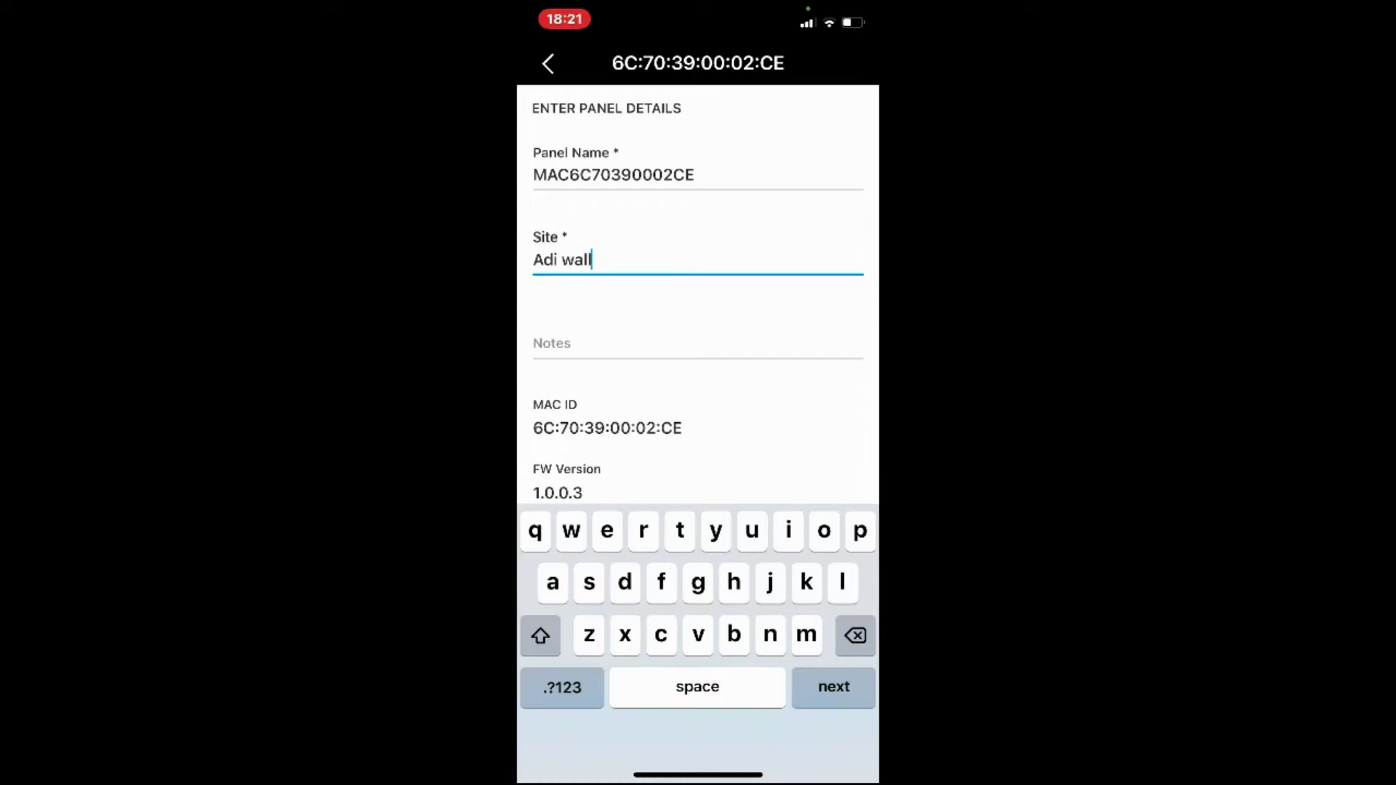
key(Return)
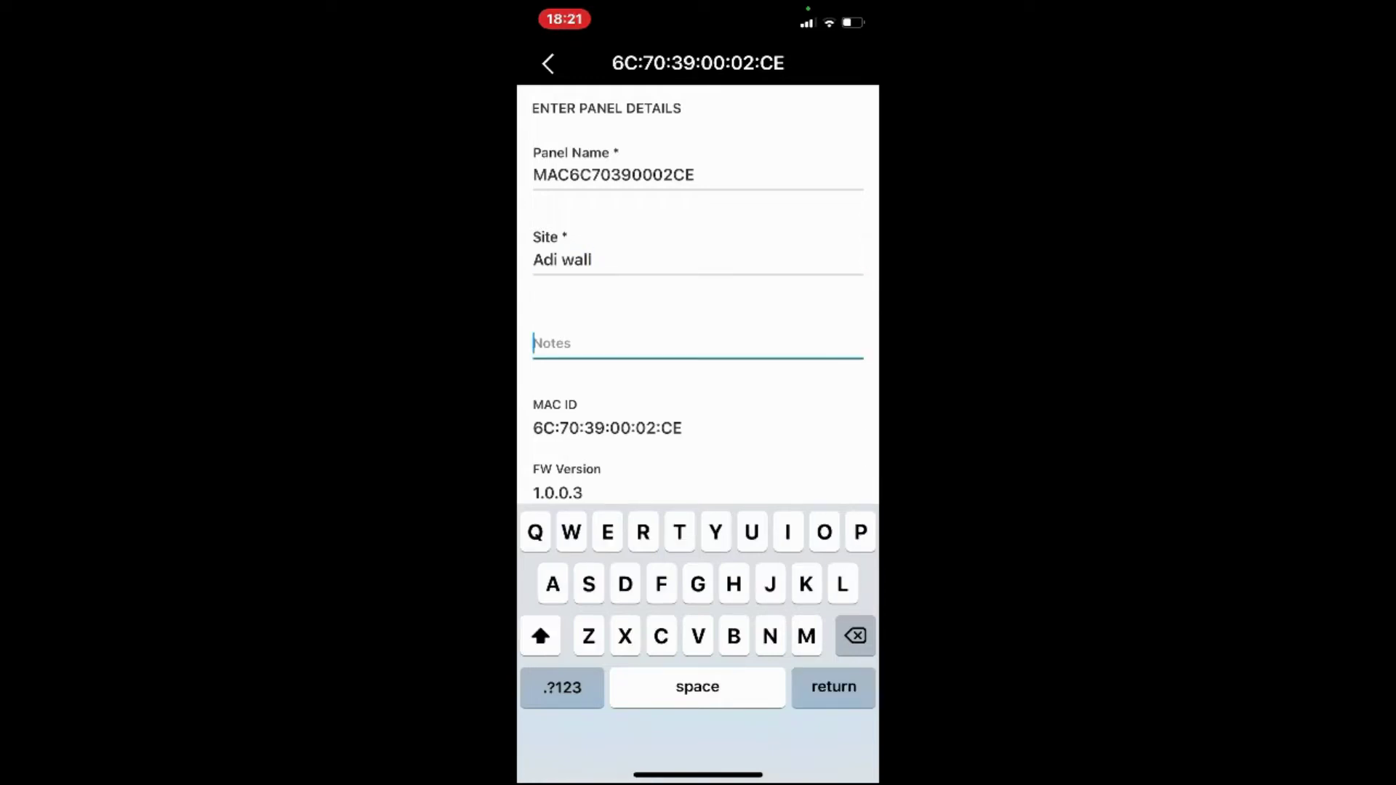
text(Boxed)
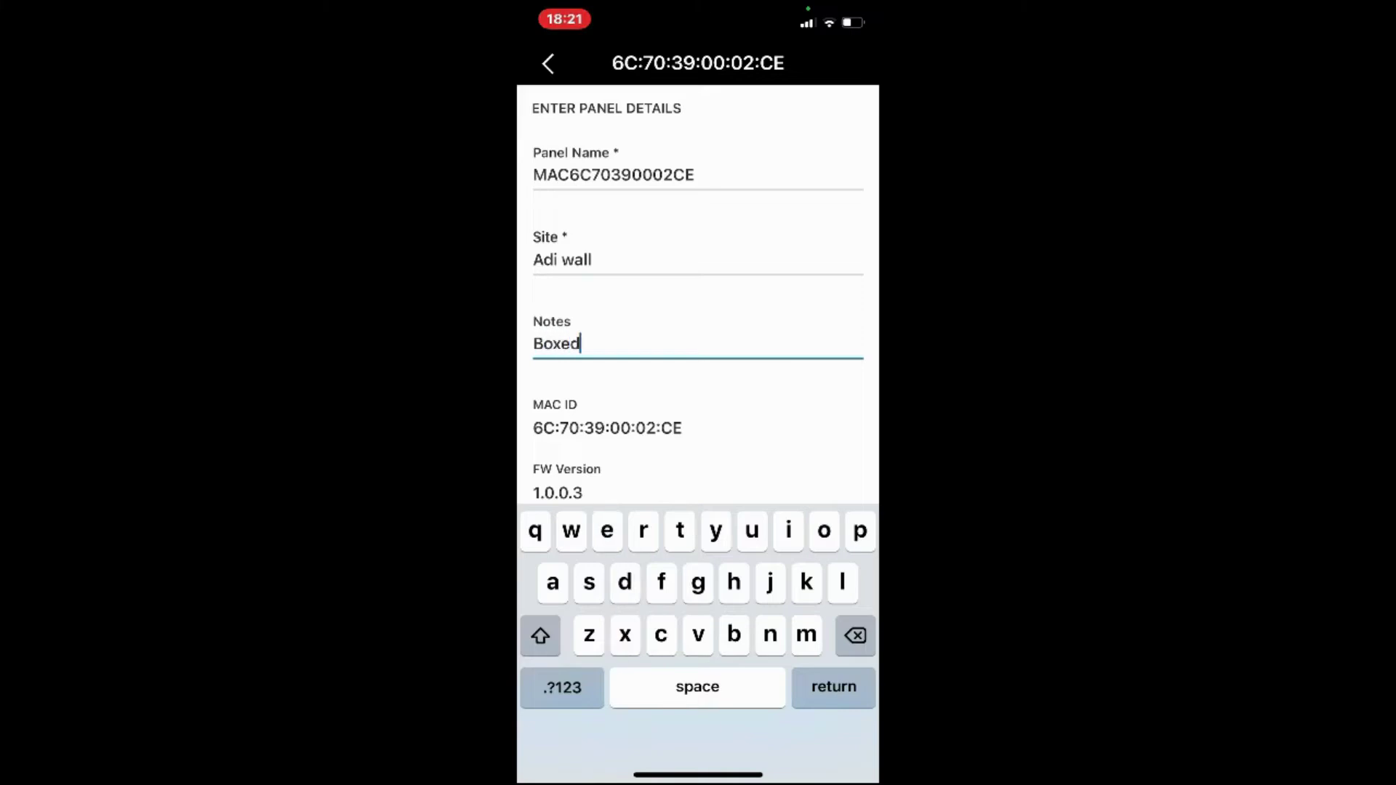
key(Return)
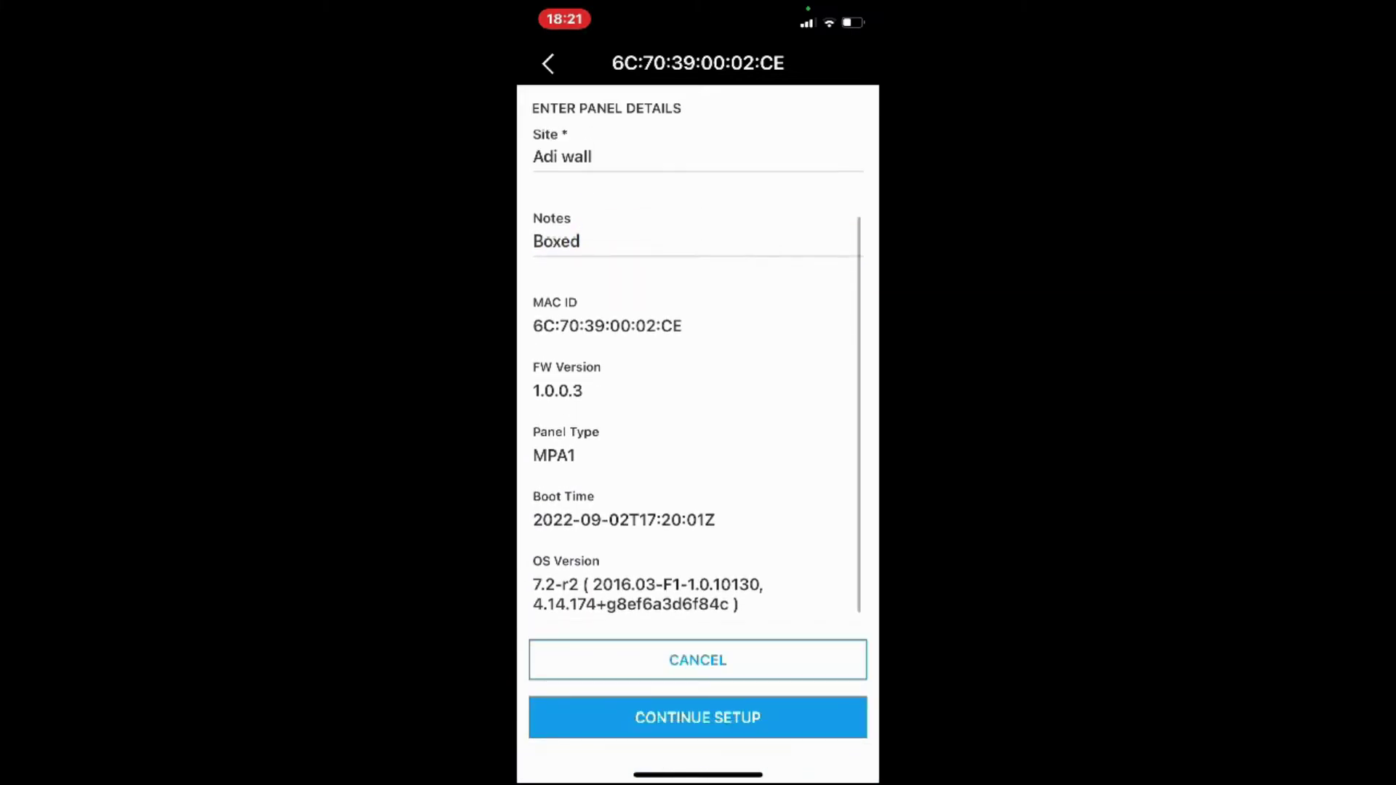
click(698, 718)
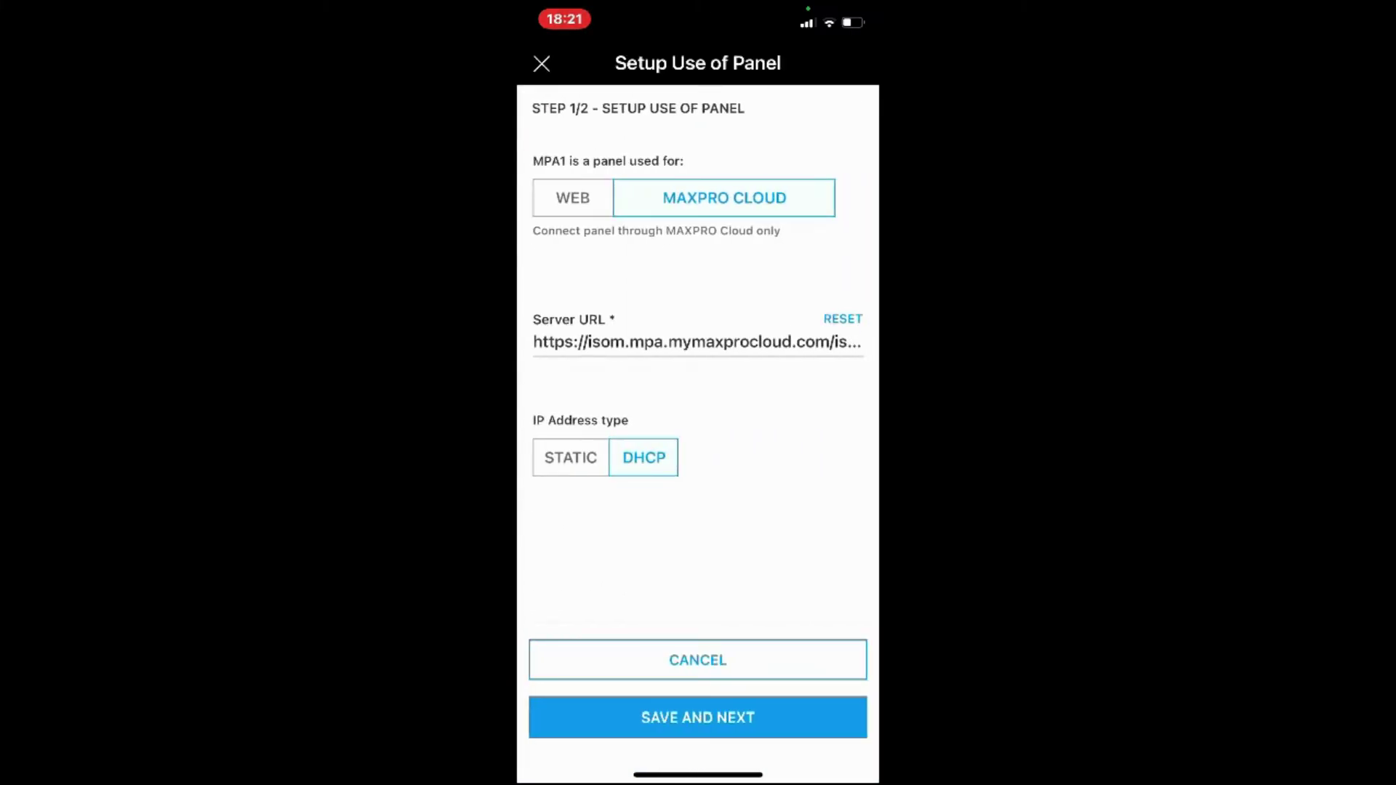
Set the panel to web interface use with a static IP address
scroll(698, 313, down, 1)
click(573, 198)
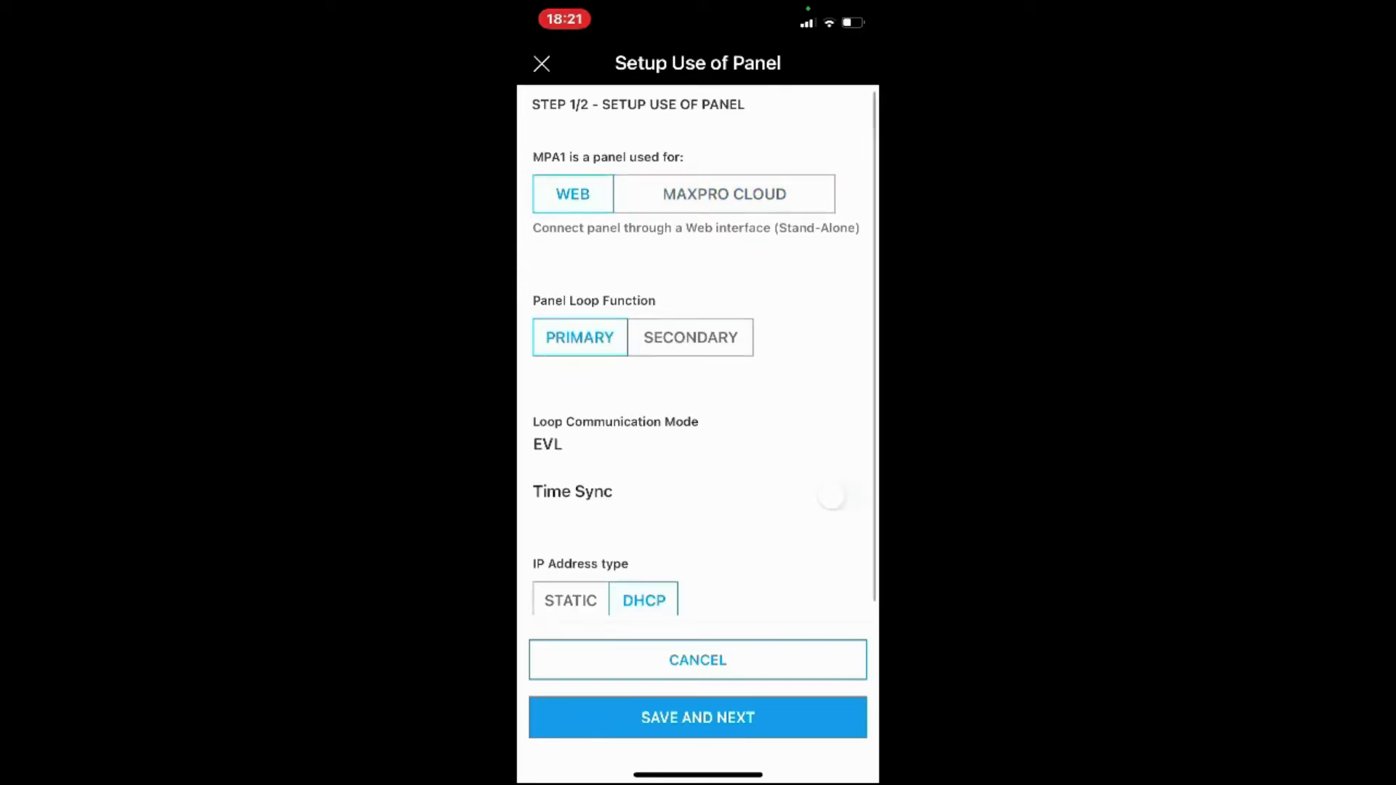
scroll(705, 356, down, 2)
scroll(705, 355, up, 2)
click(839, 491)
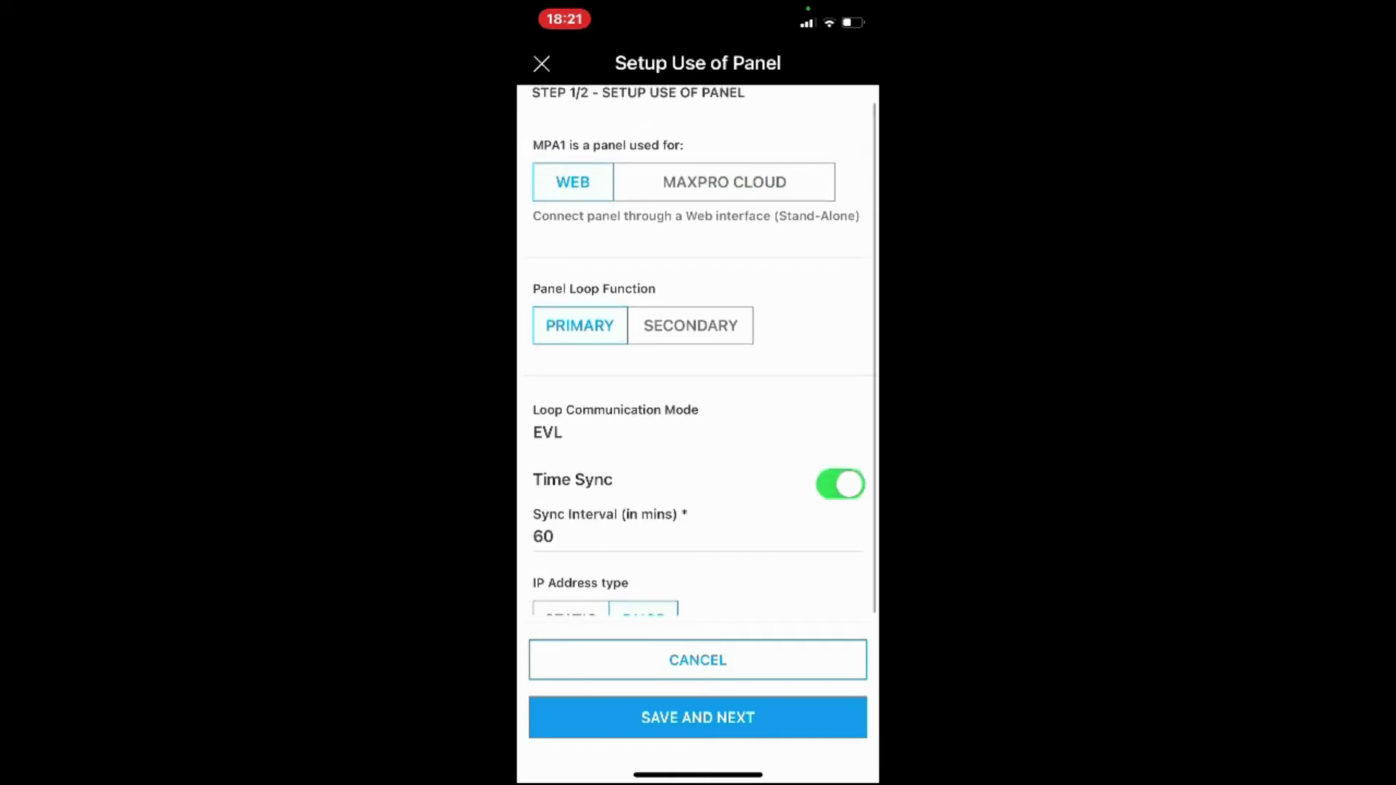
scroll(704, 351, down, 2)
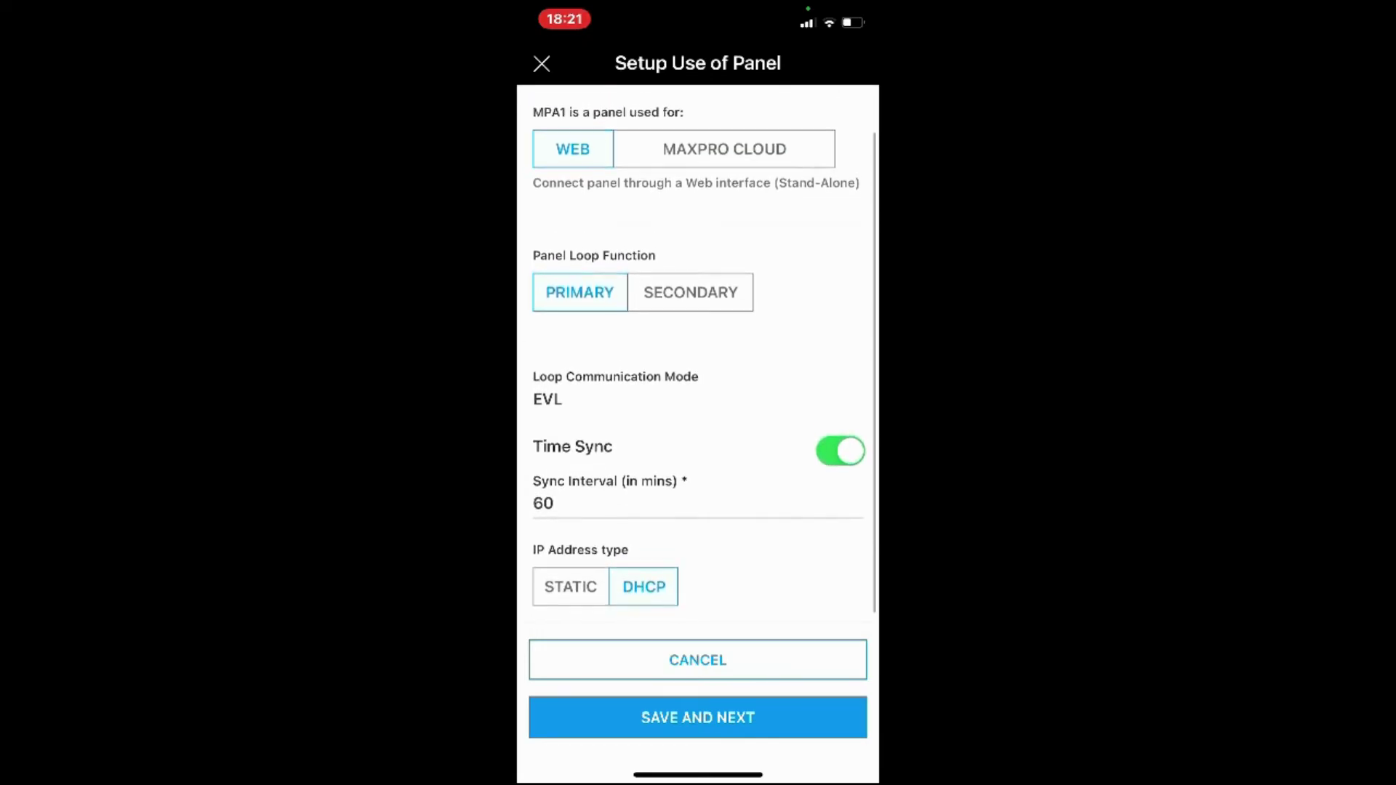
click(571, 589)
scroll(704, 351, down, 3)
Enter 192.168.1.214 as the panel's IP address
click(575, 476)
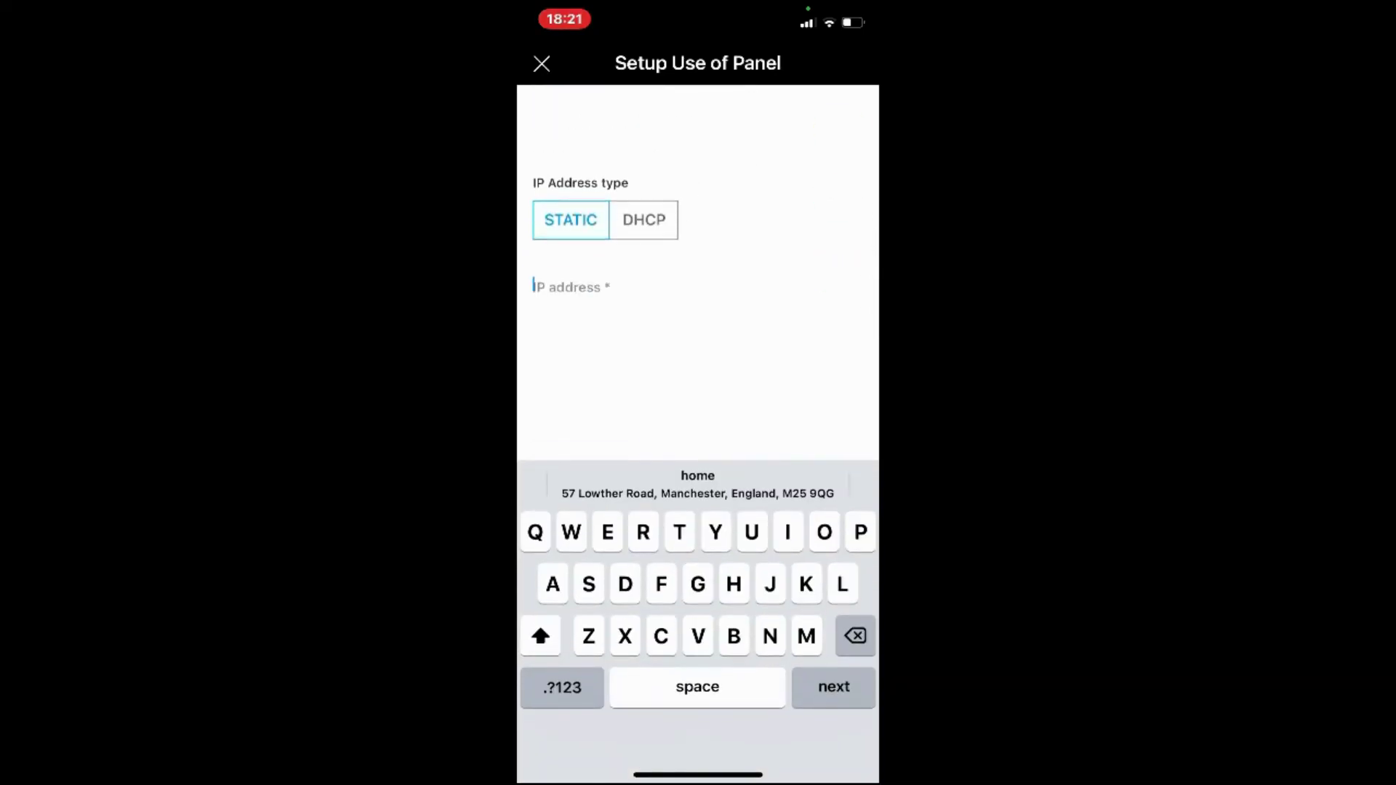
click(562, 687)
text(1)
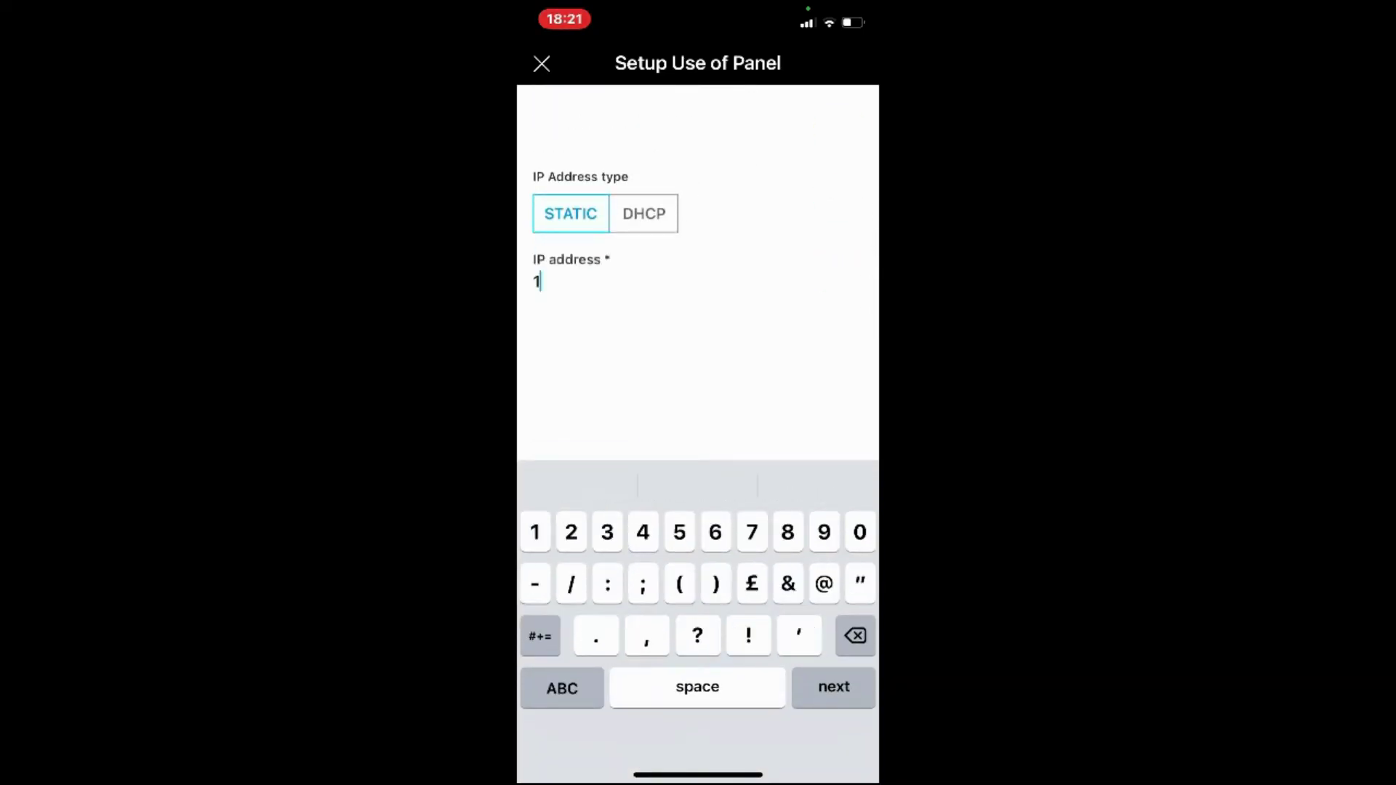
text(92.16)
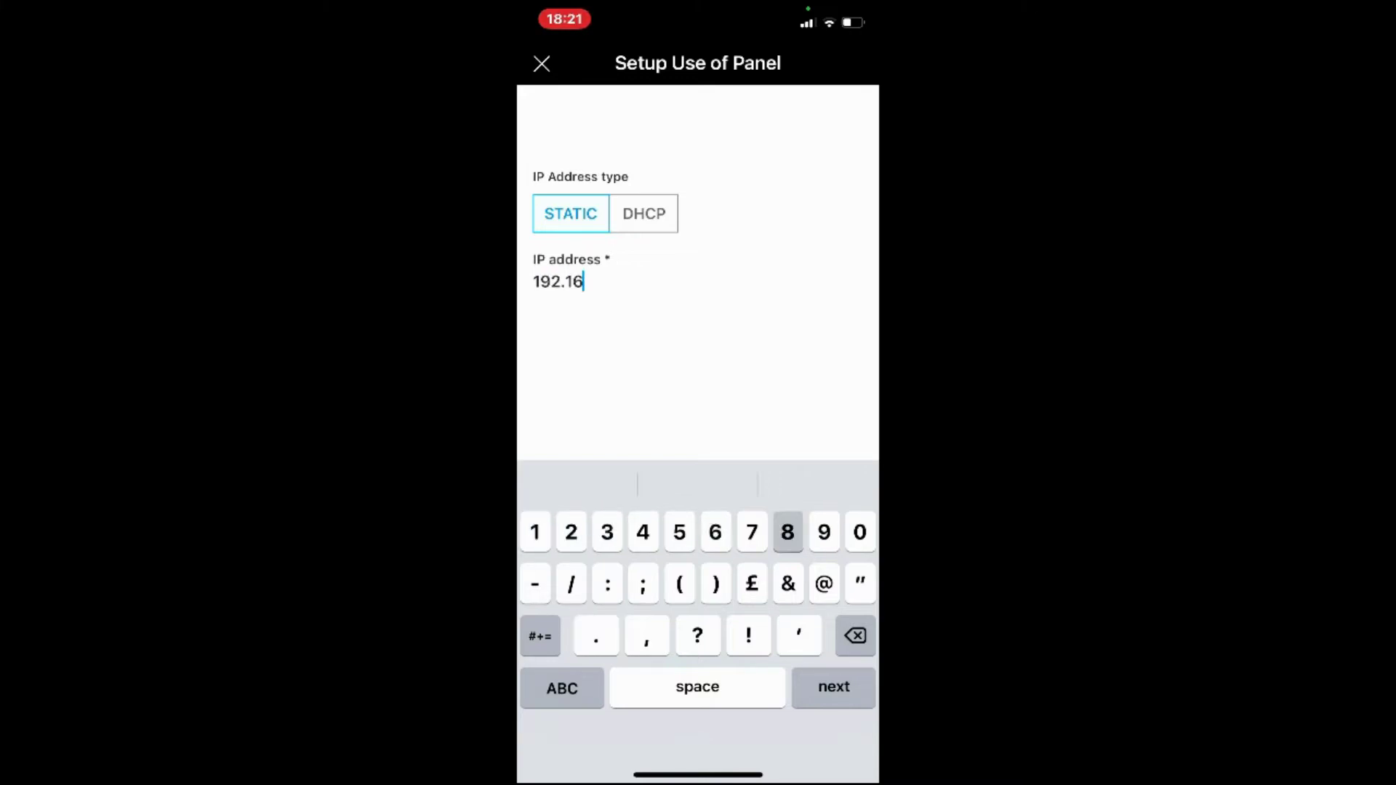
text(8.1)
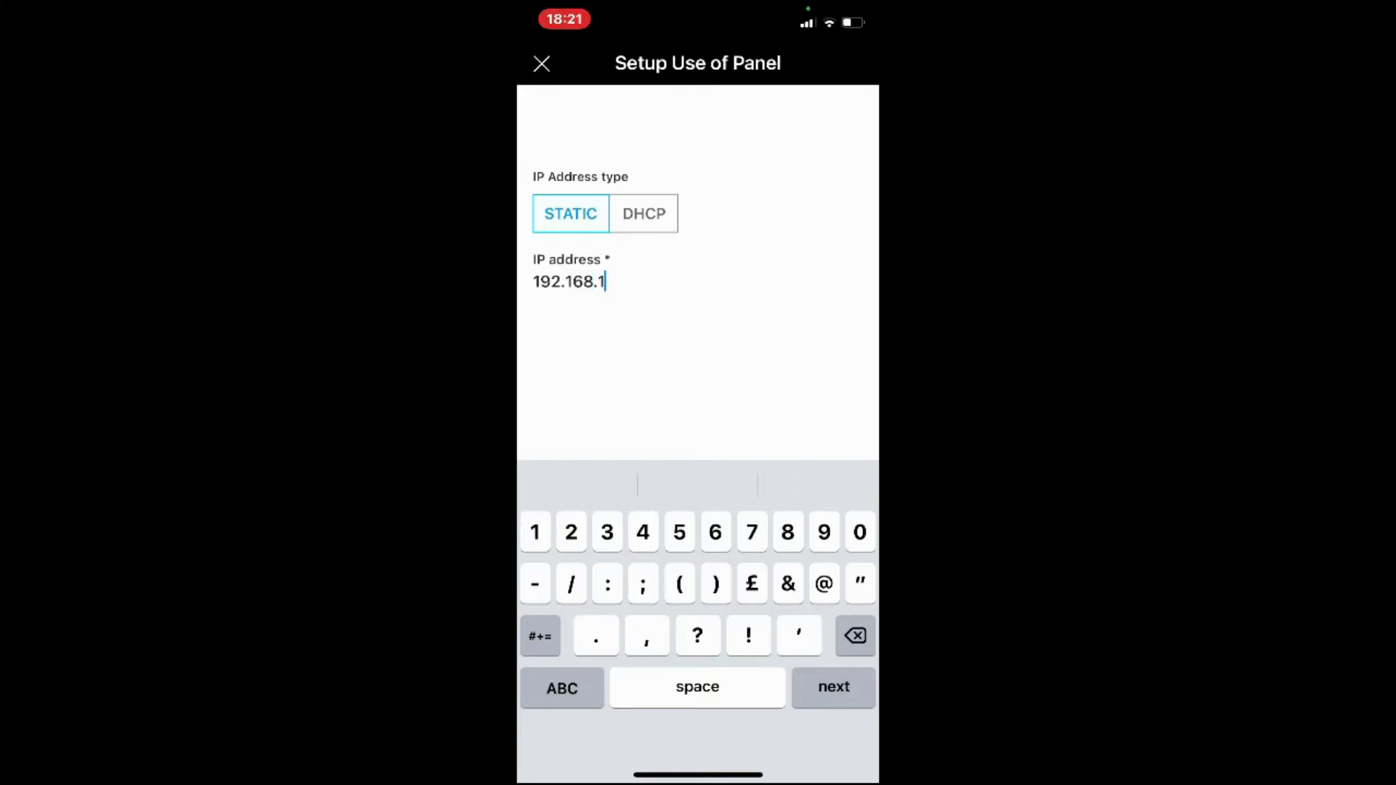
text(.214)
key(Return)
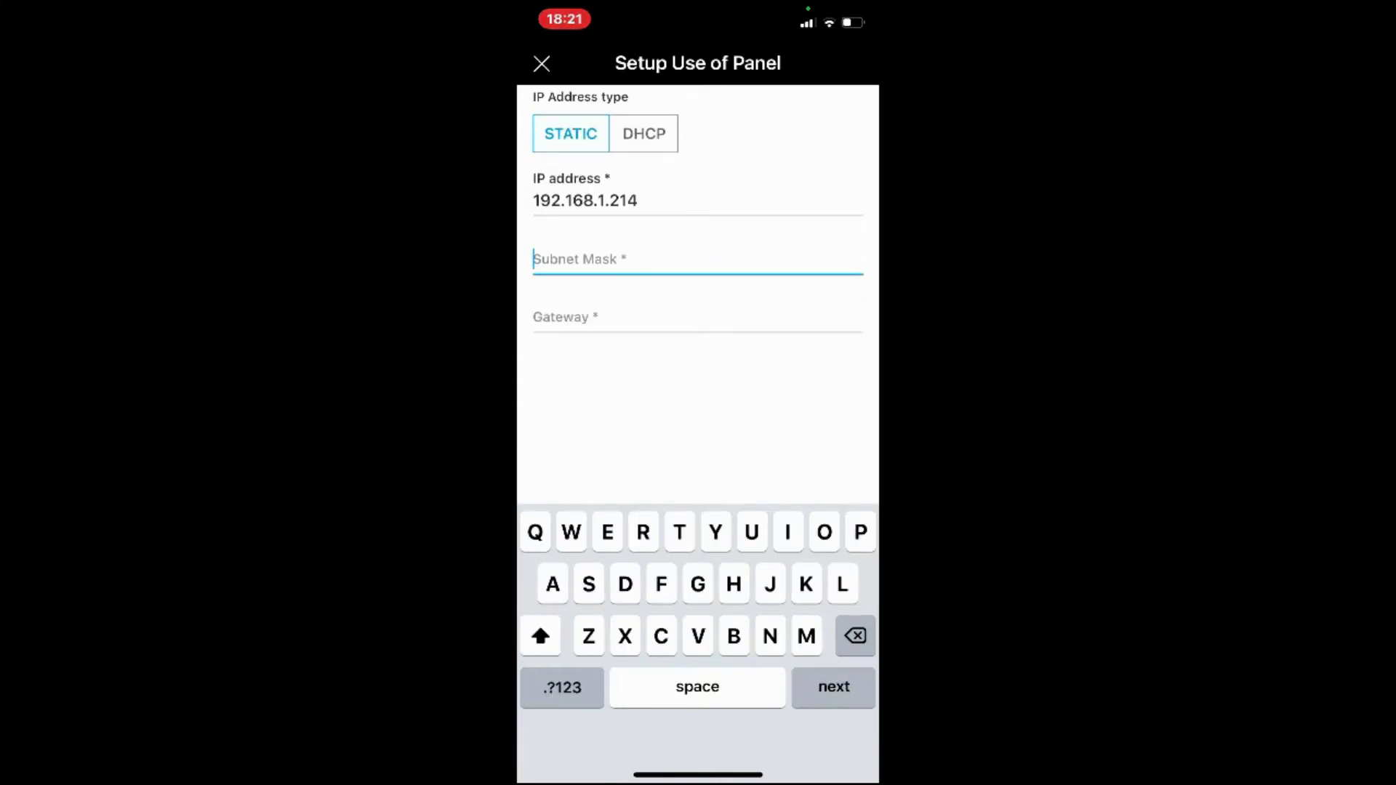
Enter subnet mask 255.255.255.0 and gateway 192.168.1.254
text(255)
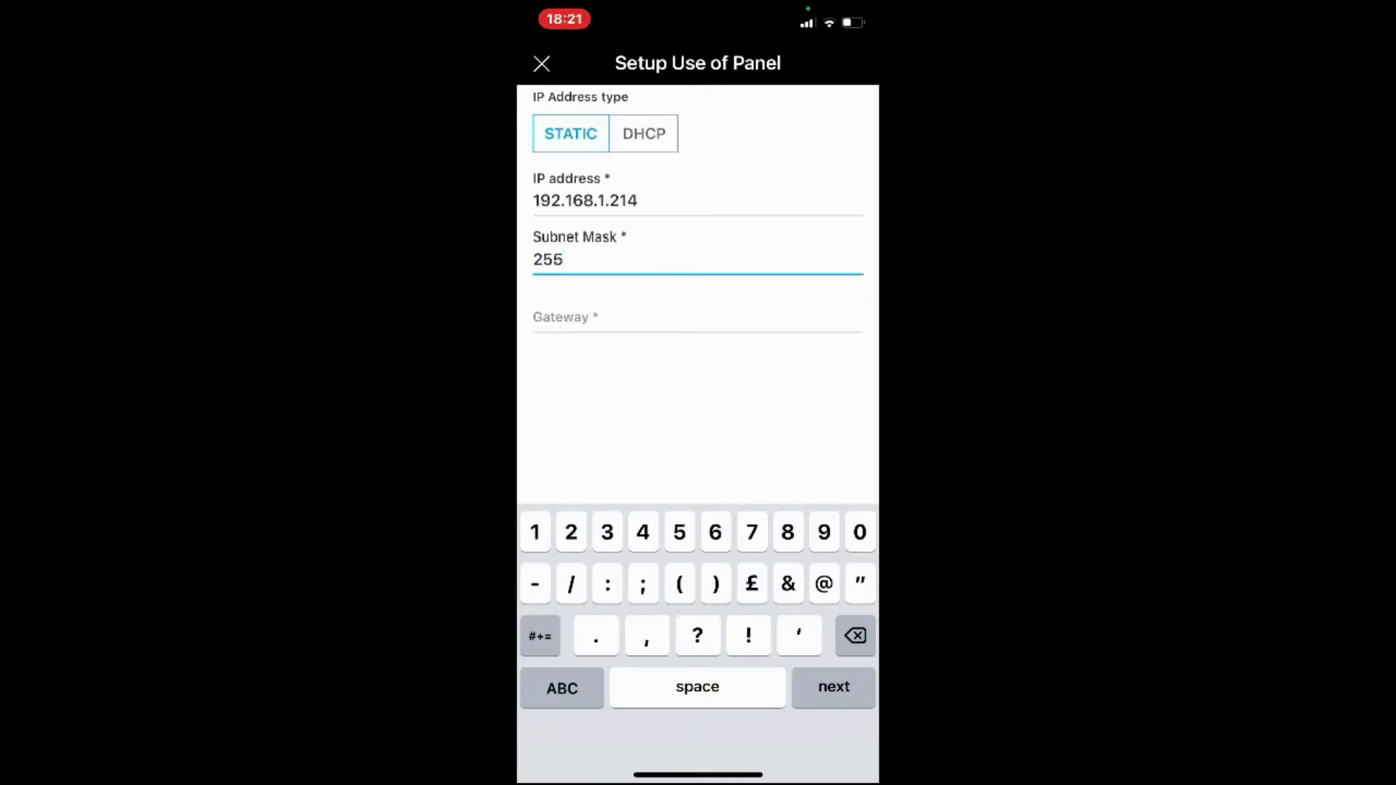
text(.255.255.0)
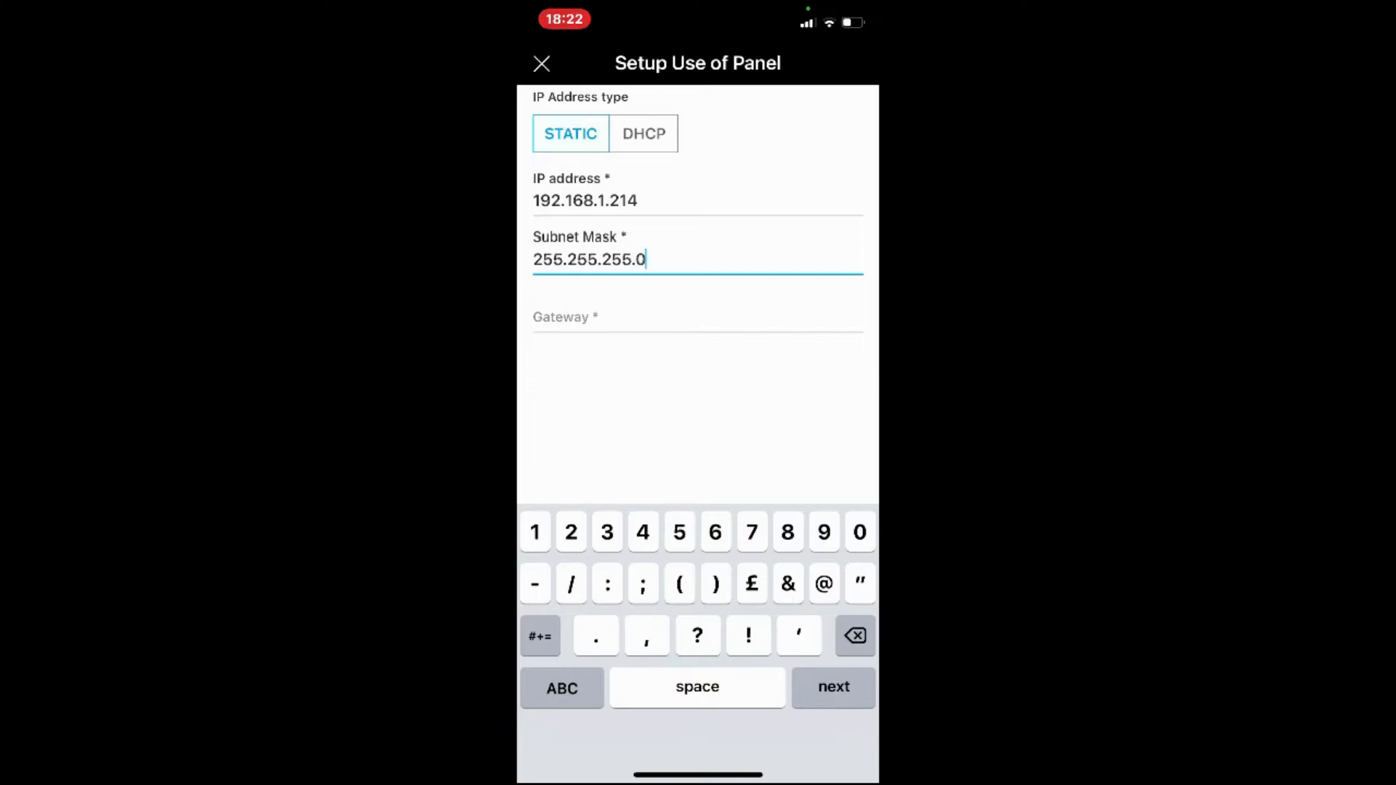
key(Tab)
click(561, 687)
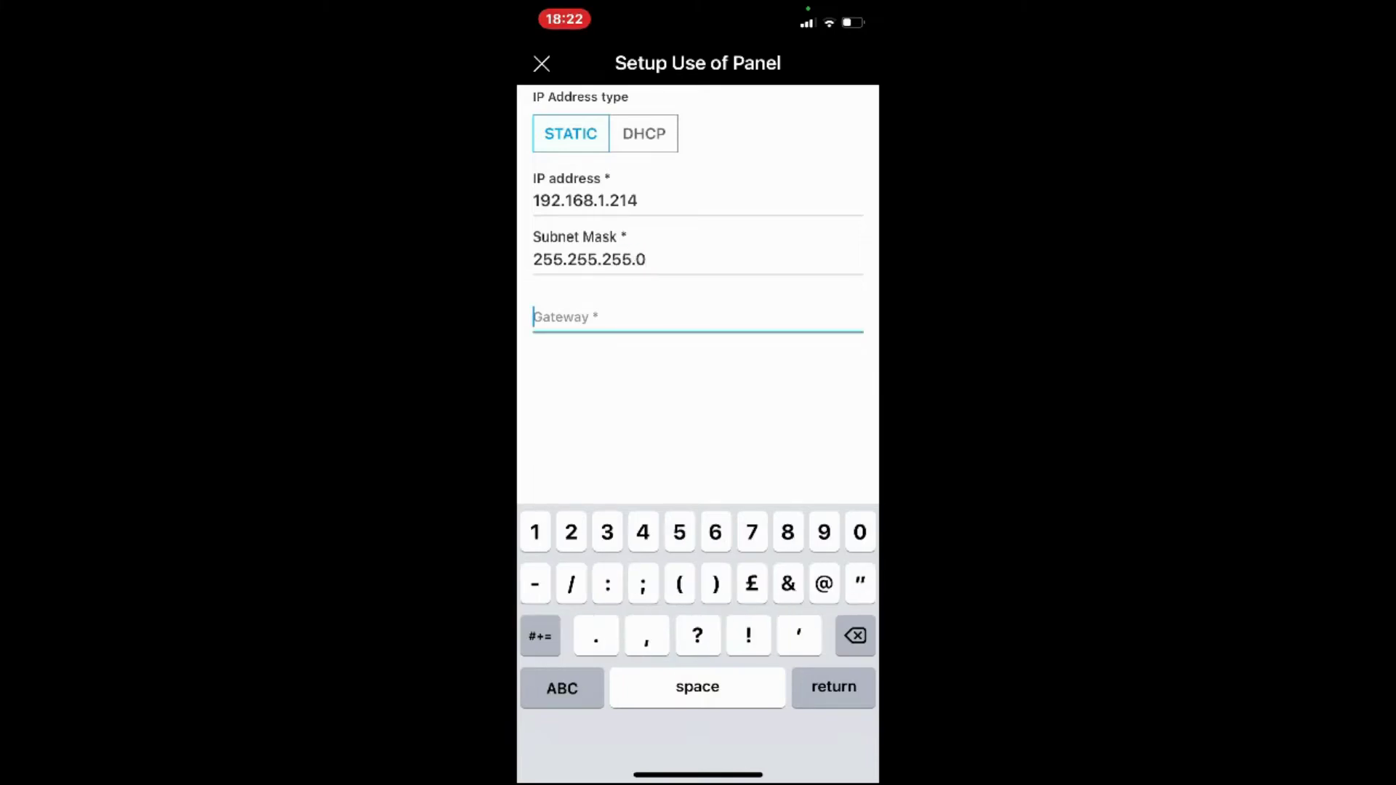
text(192)
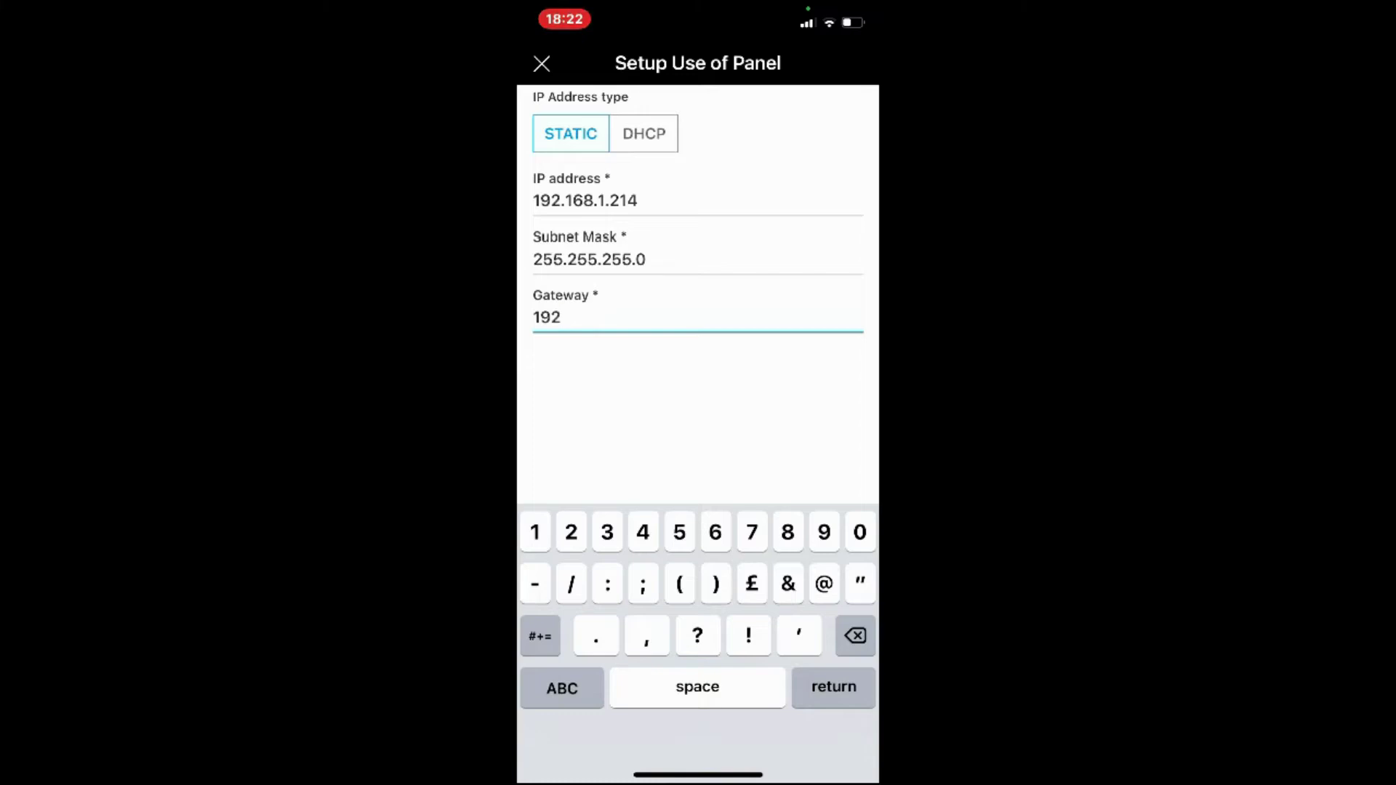
text(.168.1.254)
key(Return)
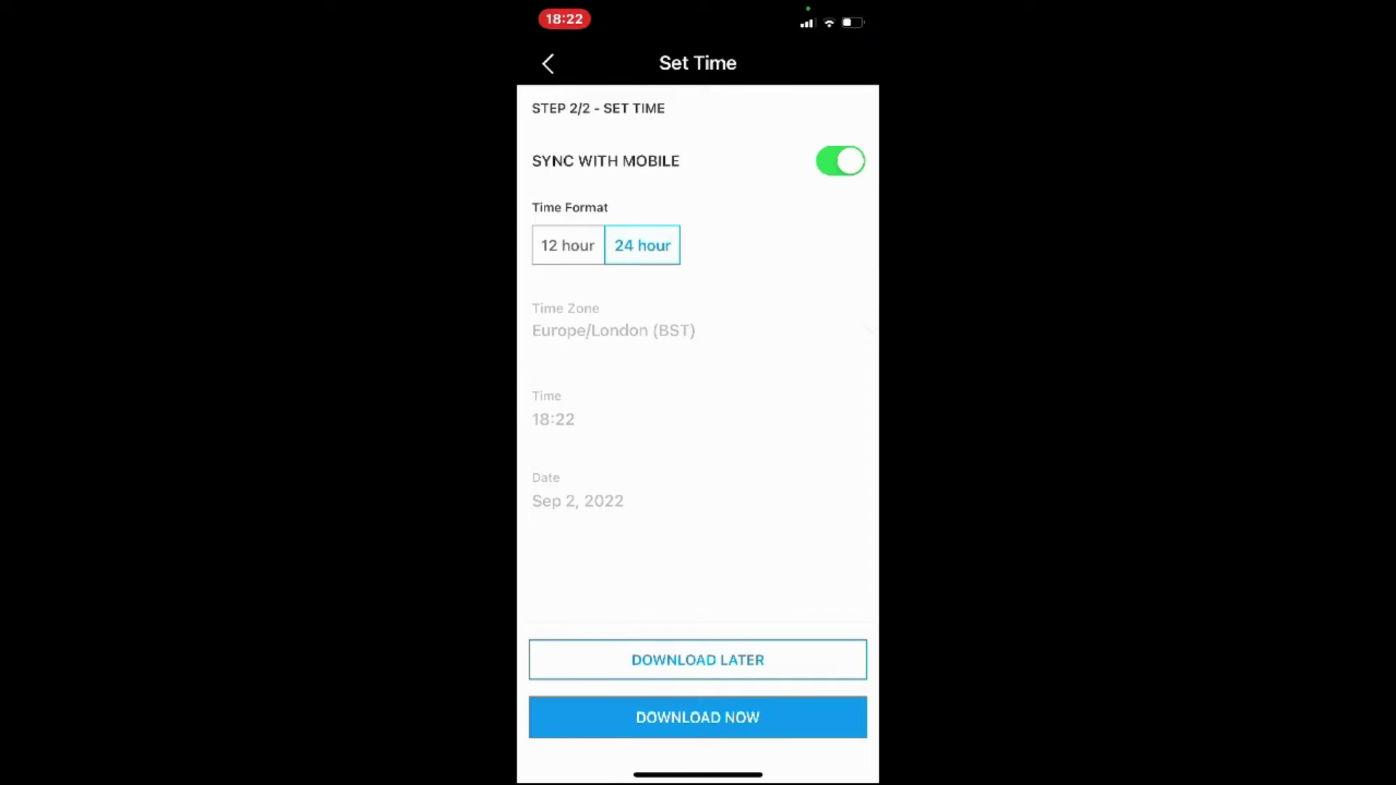
Download the configuration to the panel, then open the panel's options in My Panels
click(698, 717)
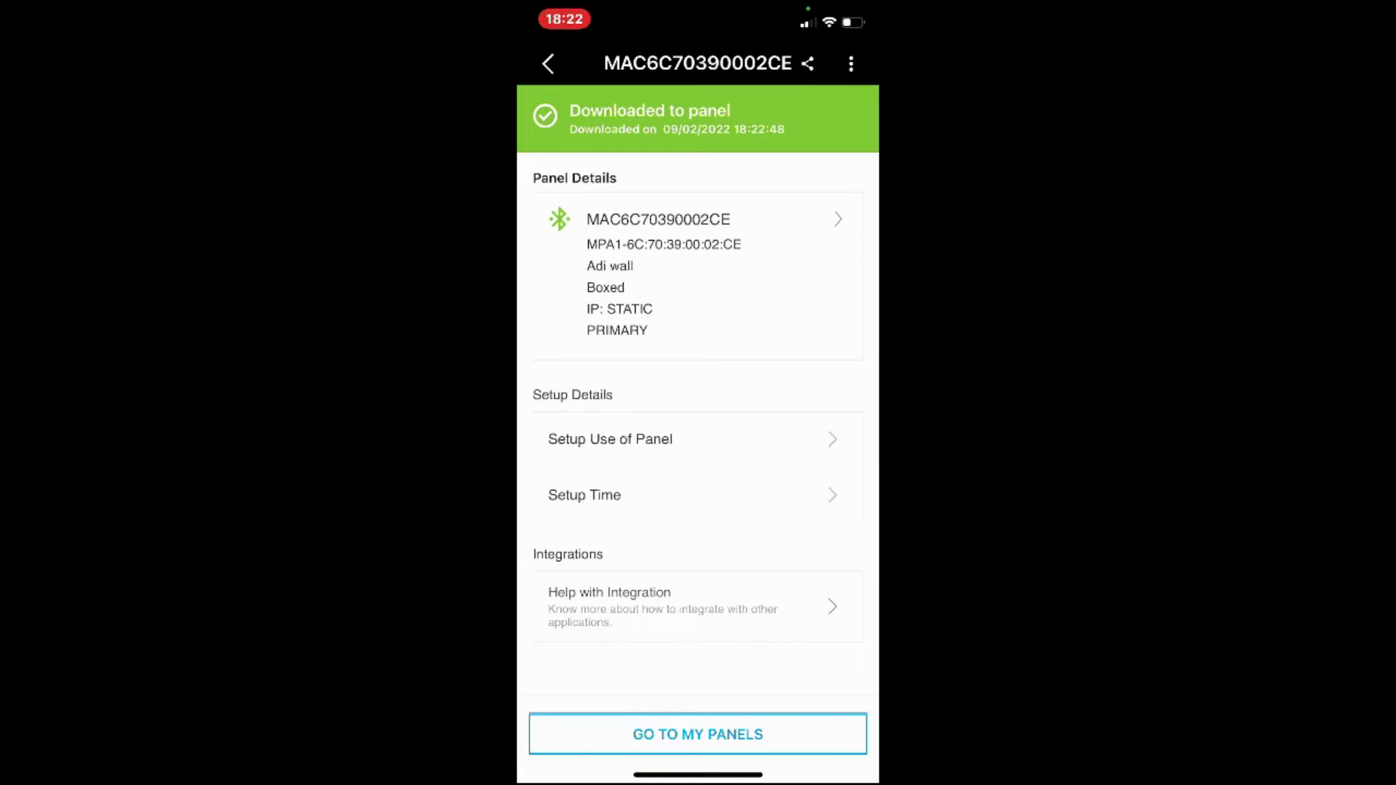
click(697, 734)
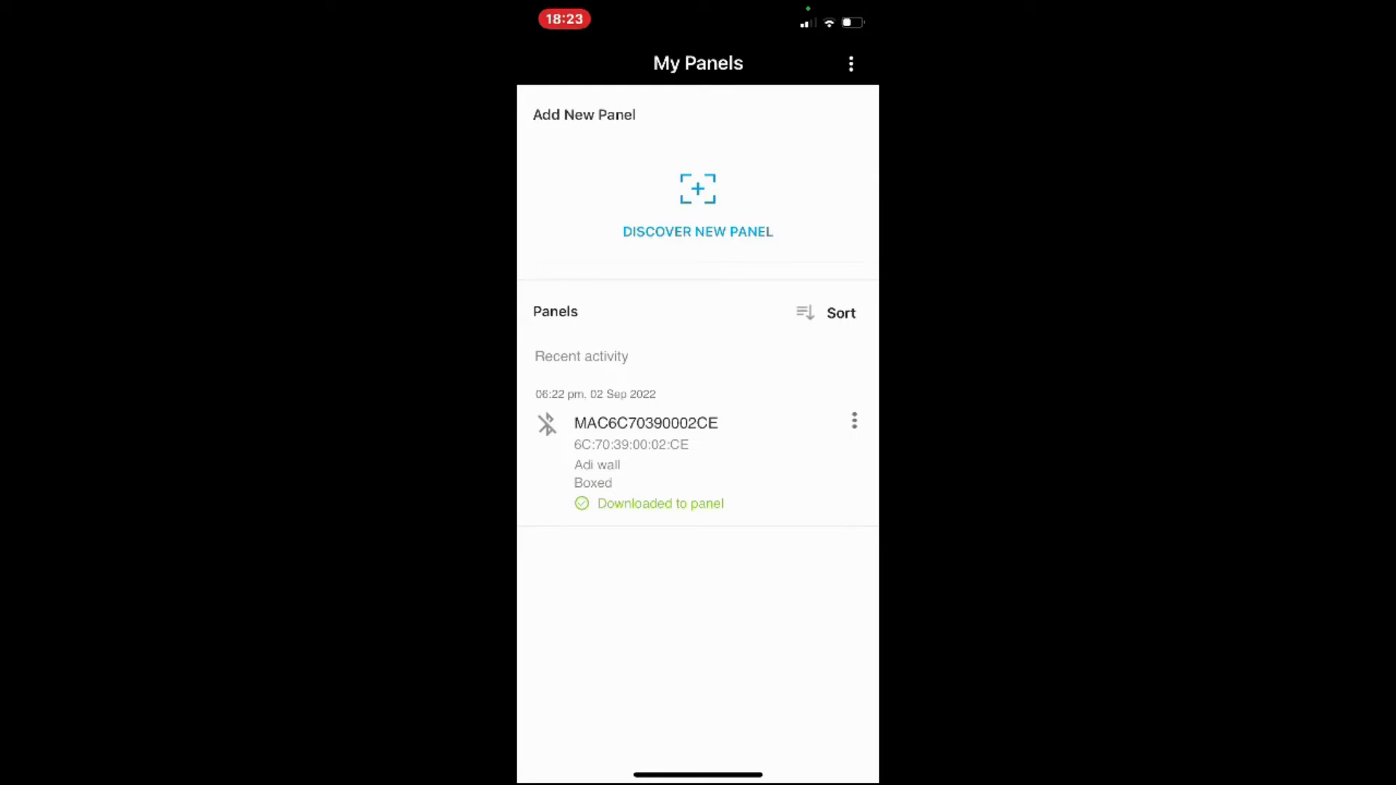
click(854, 421)
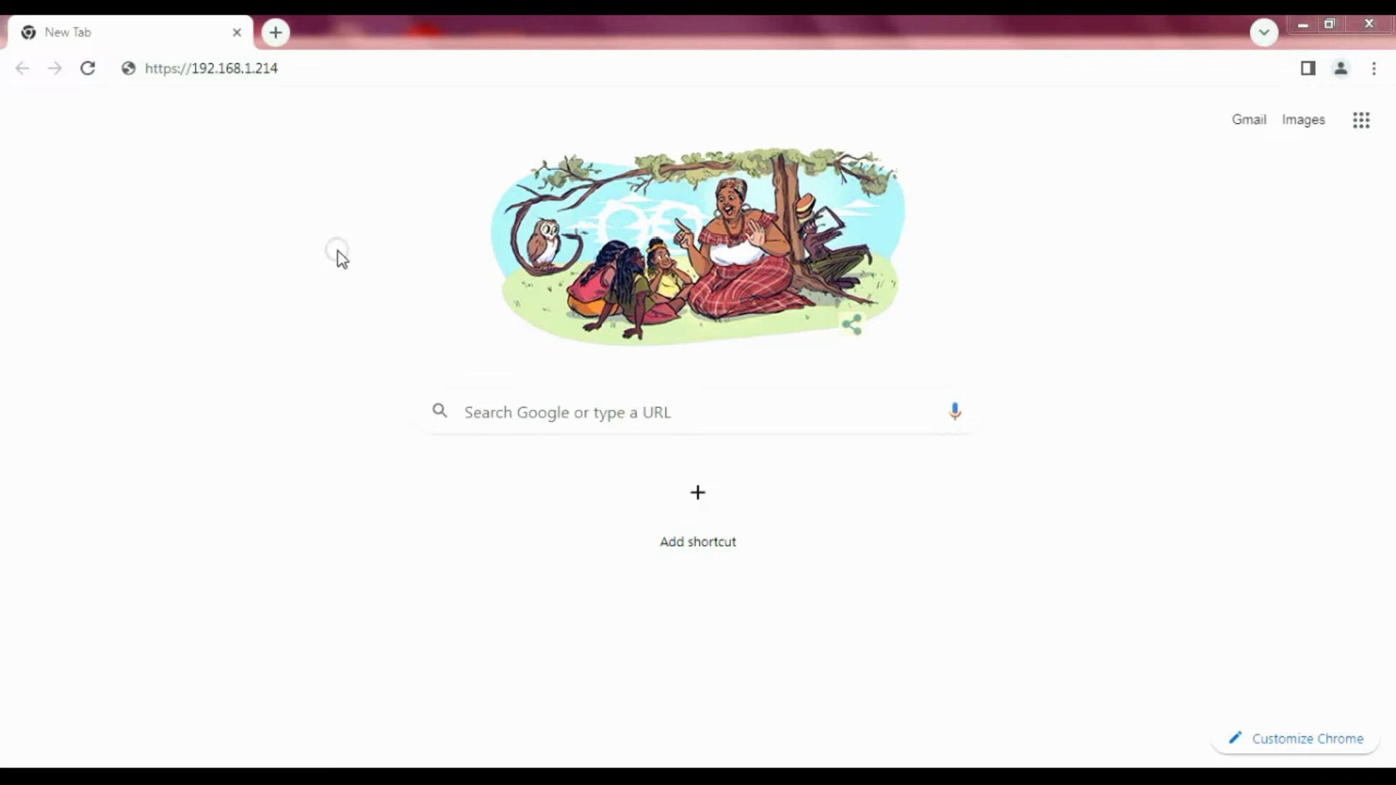
click(425, 71)
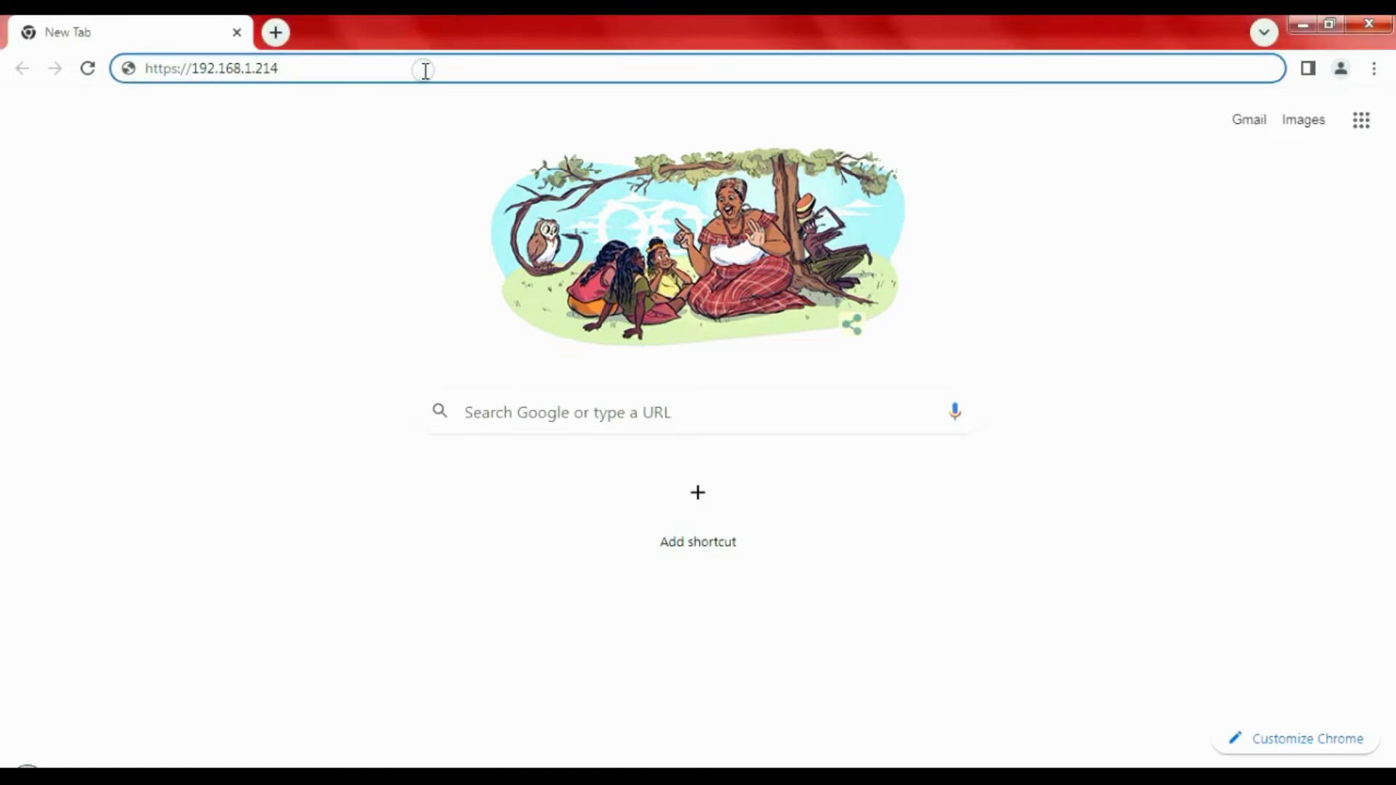
key(Return)
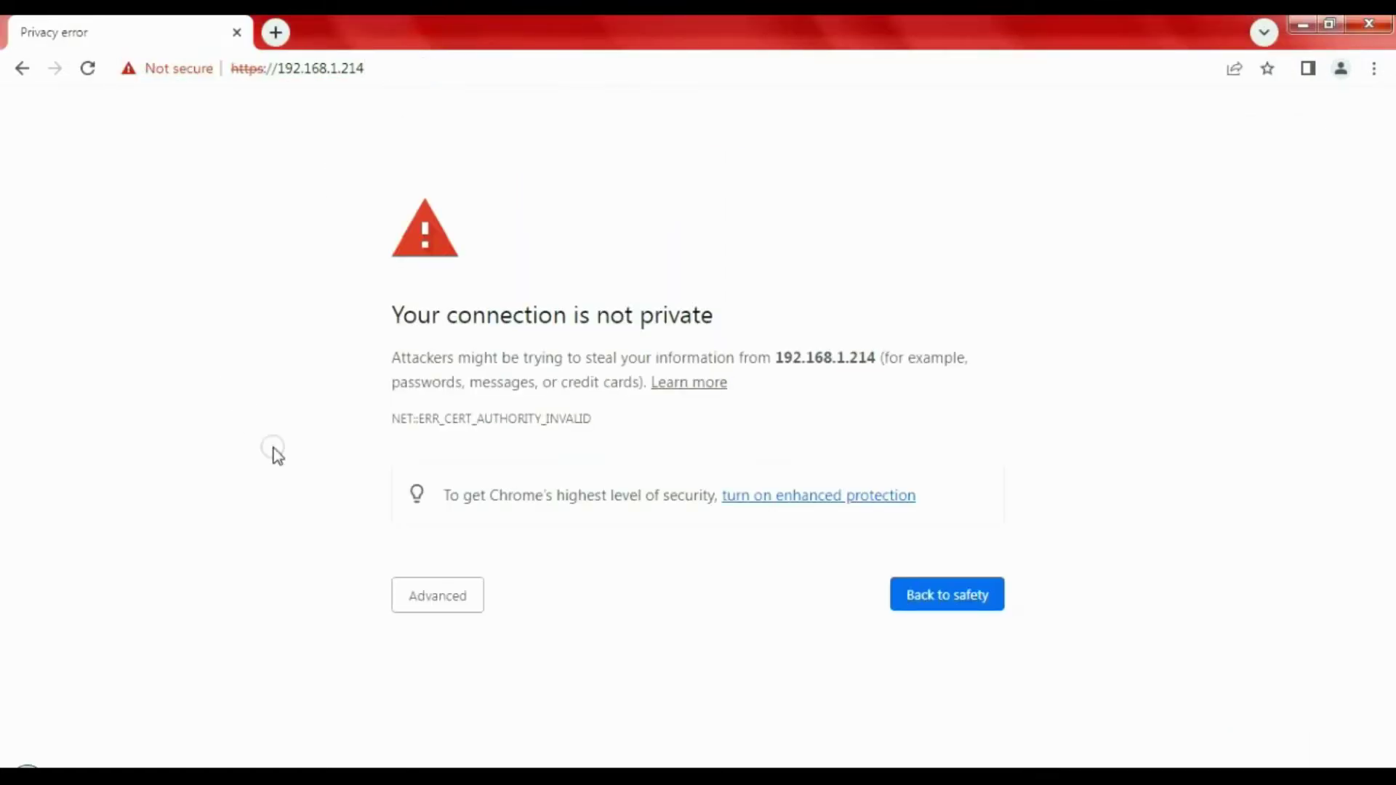
click(434, 602)
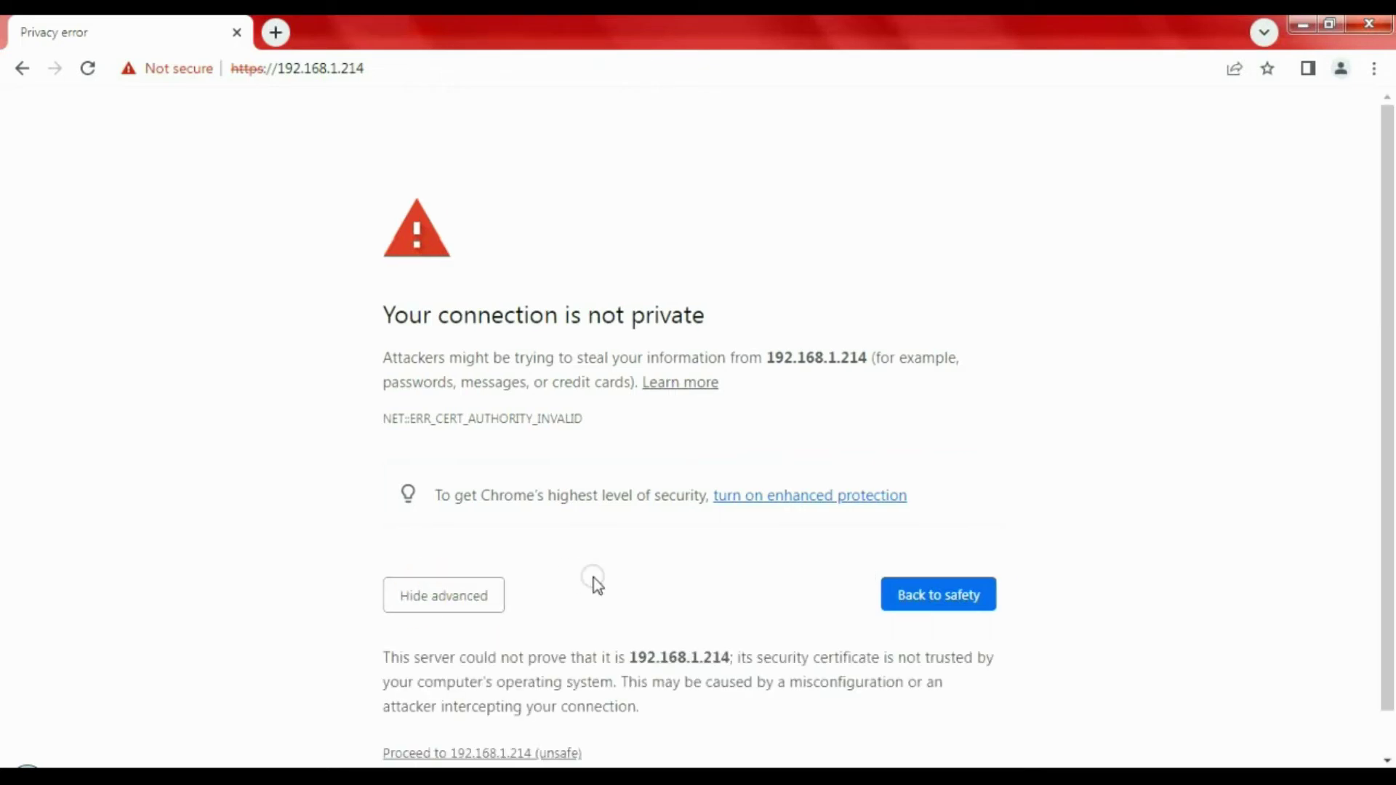
click(495, 753)
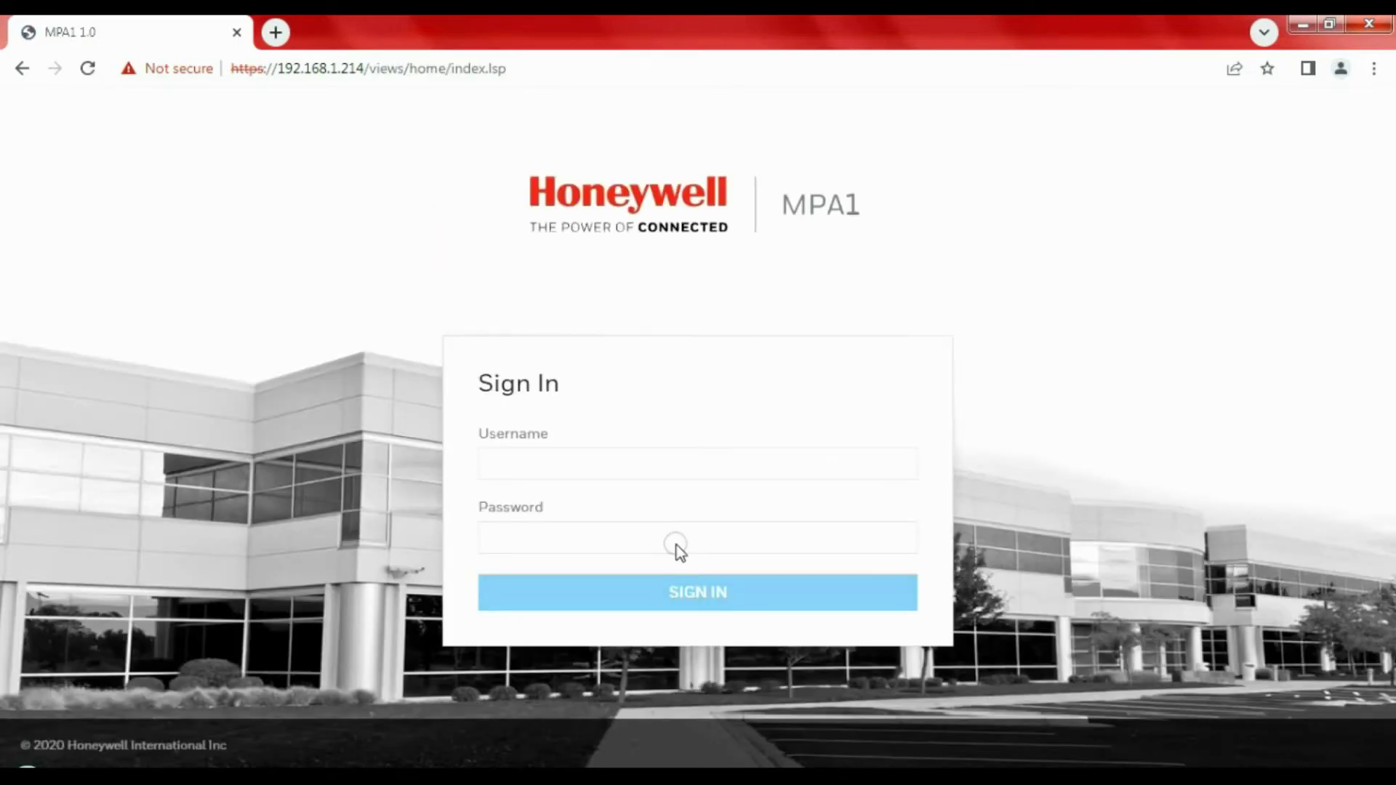
Sign in to the MPA1 web page with the administrator username and password
click(633, 464)
click(228, 337)
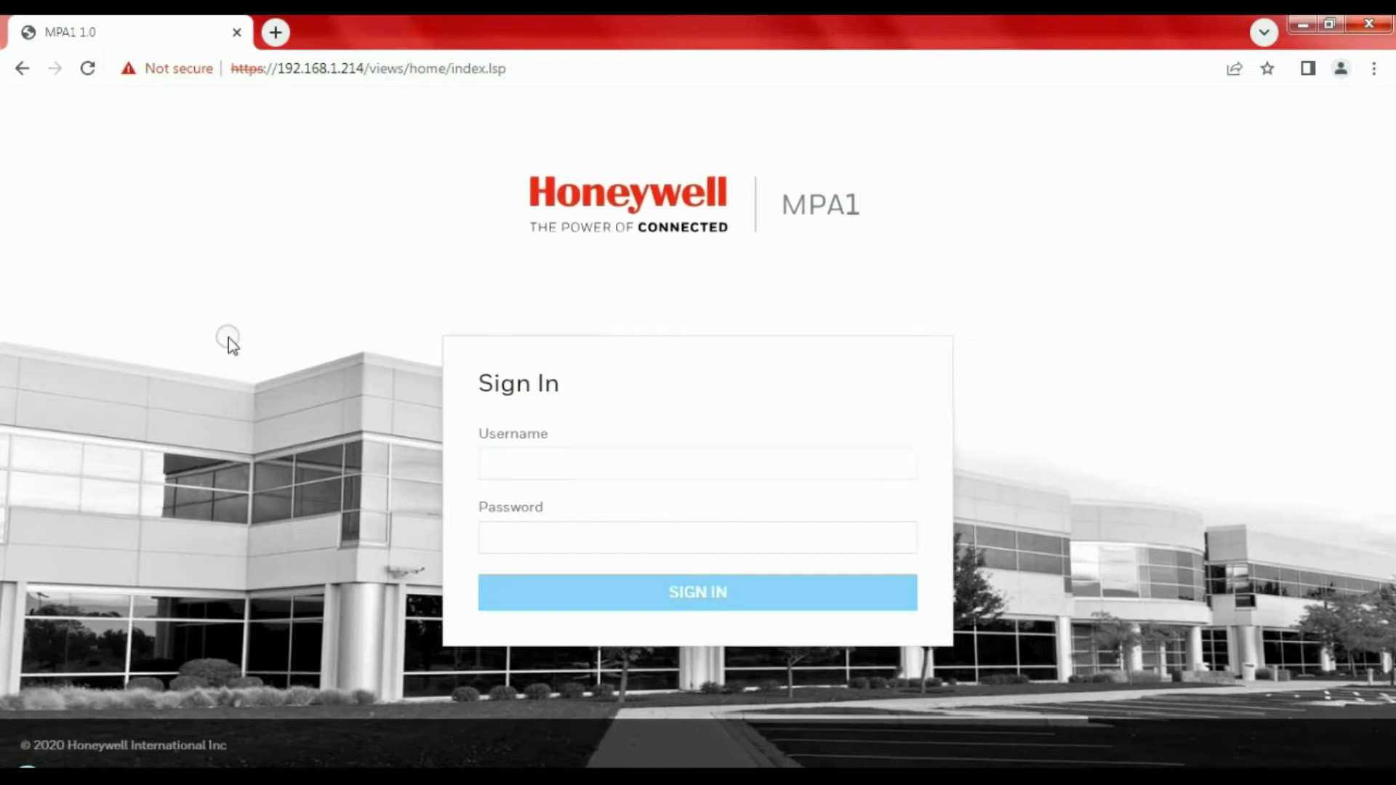
click(548, 473)
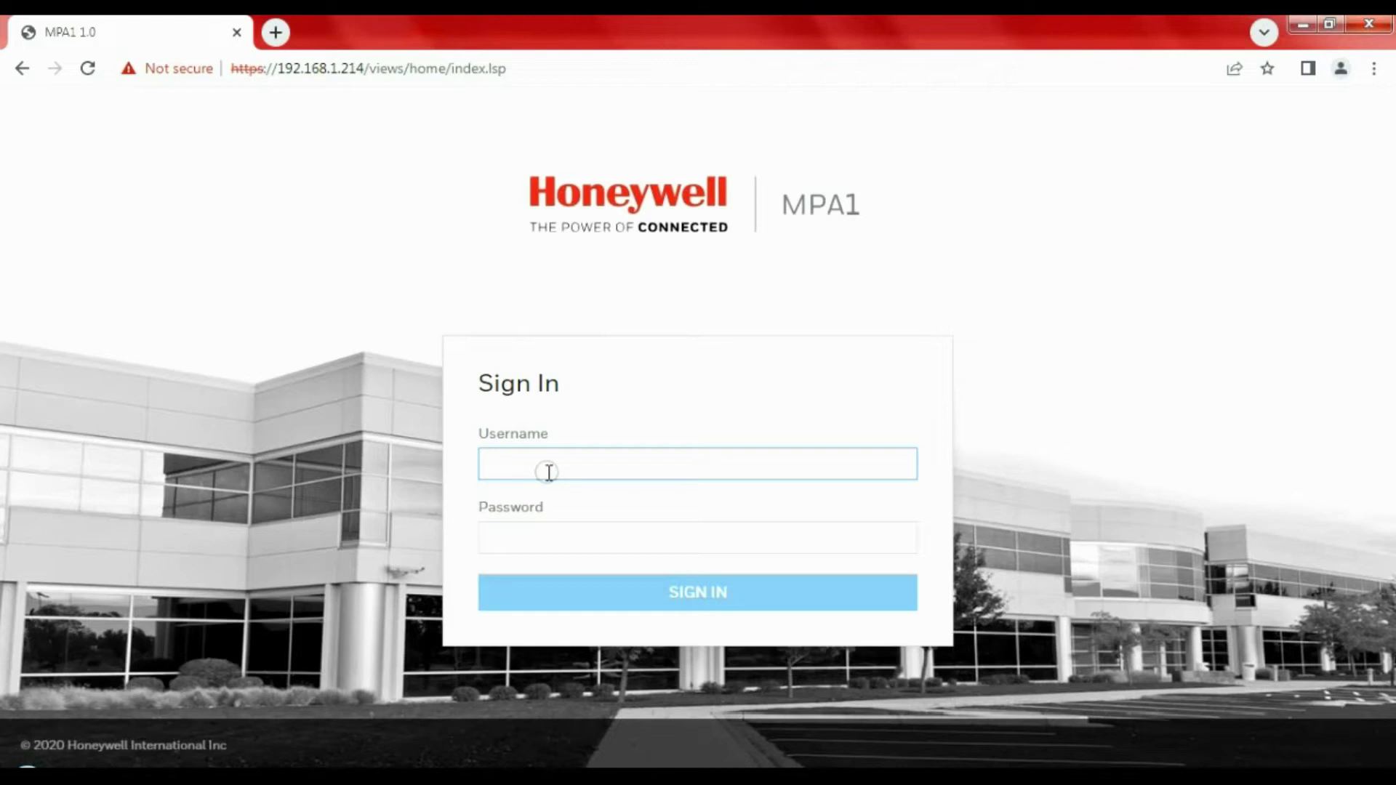
text(adin)
key(BackSpace)
key(BackSpace)
text(min)
key(Tab)
key(Return)
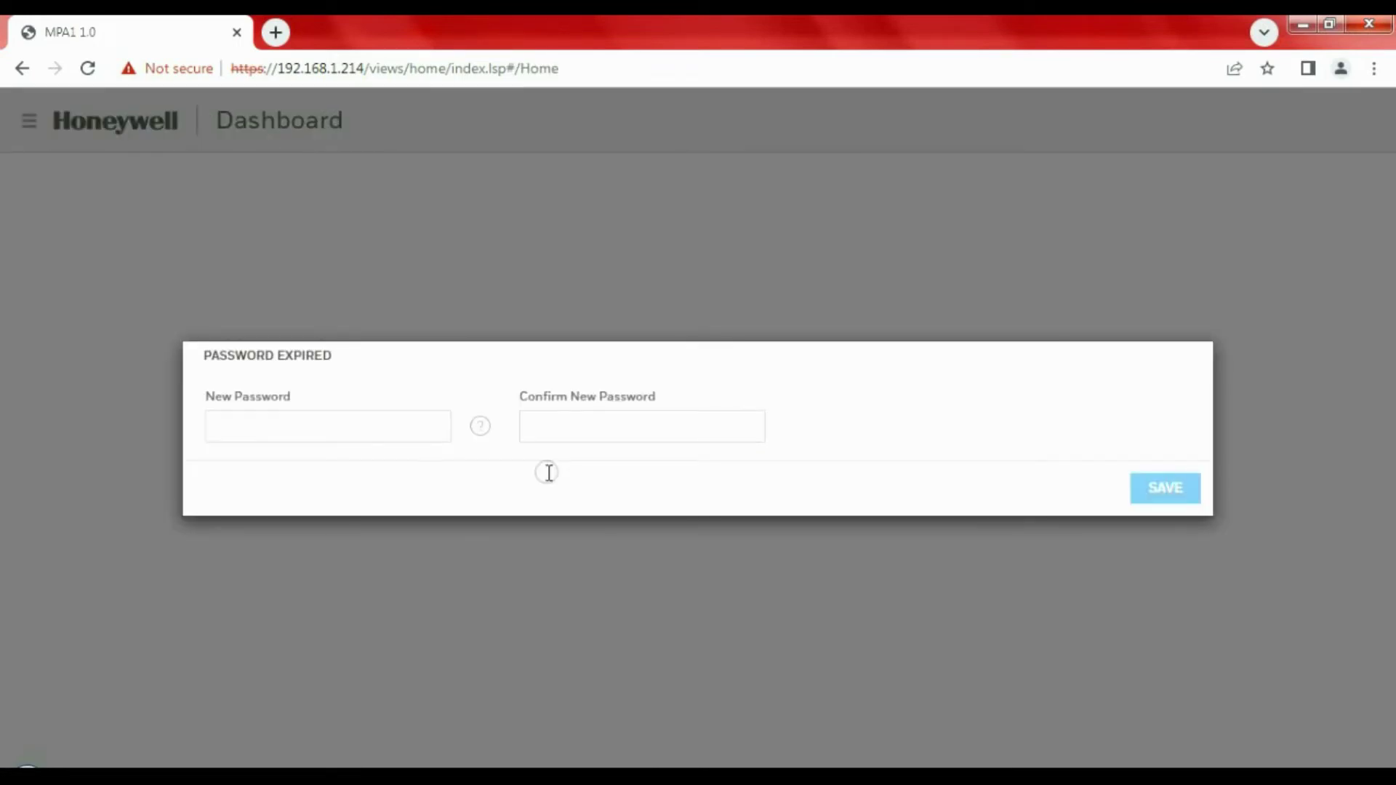
Enter and confirm a new password in the Password Expired dialog and save it
click(394, 424)
text(••)
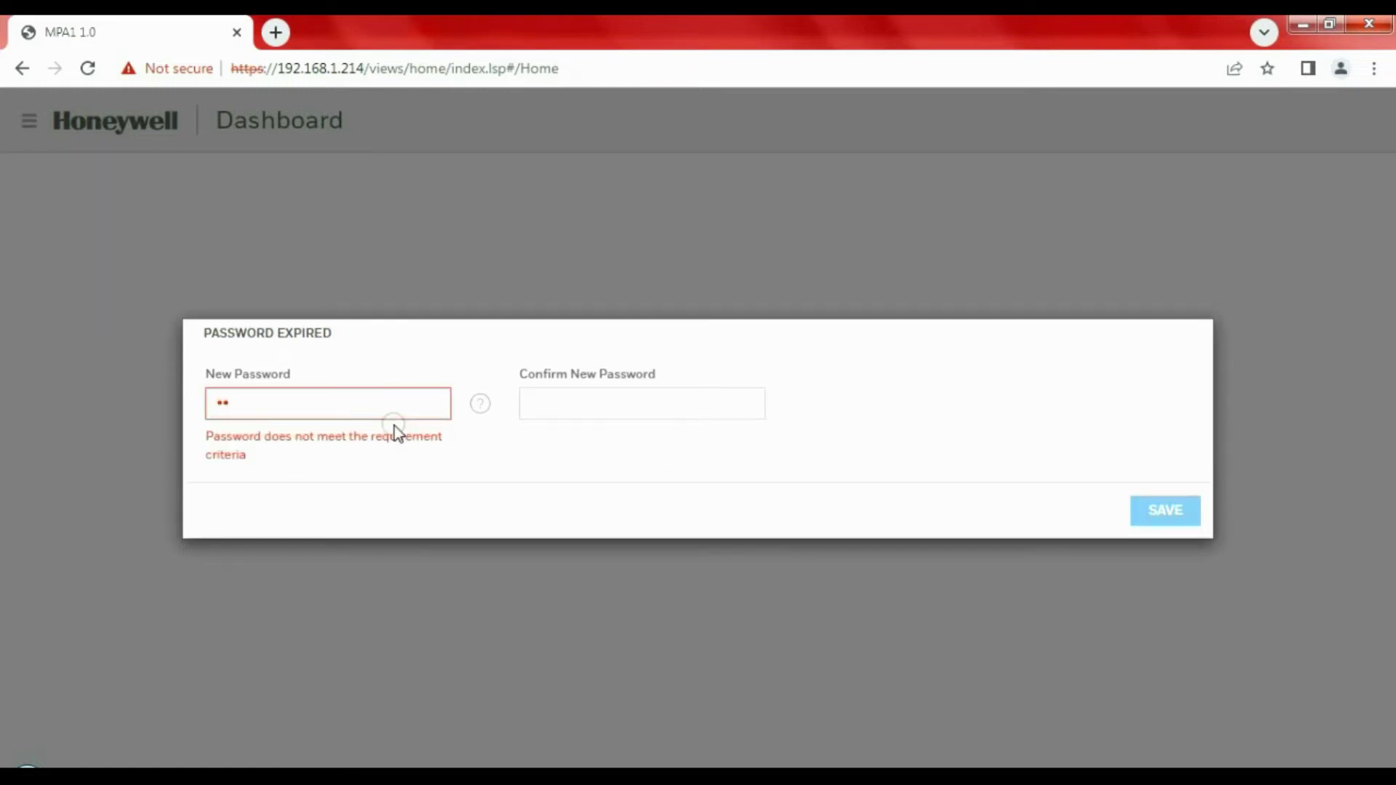
text(••••••)
click(627, 411)
text(•••••••••)
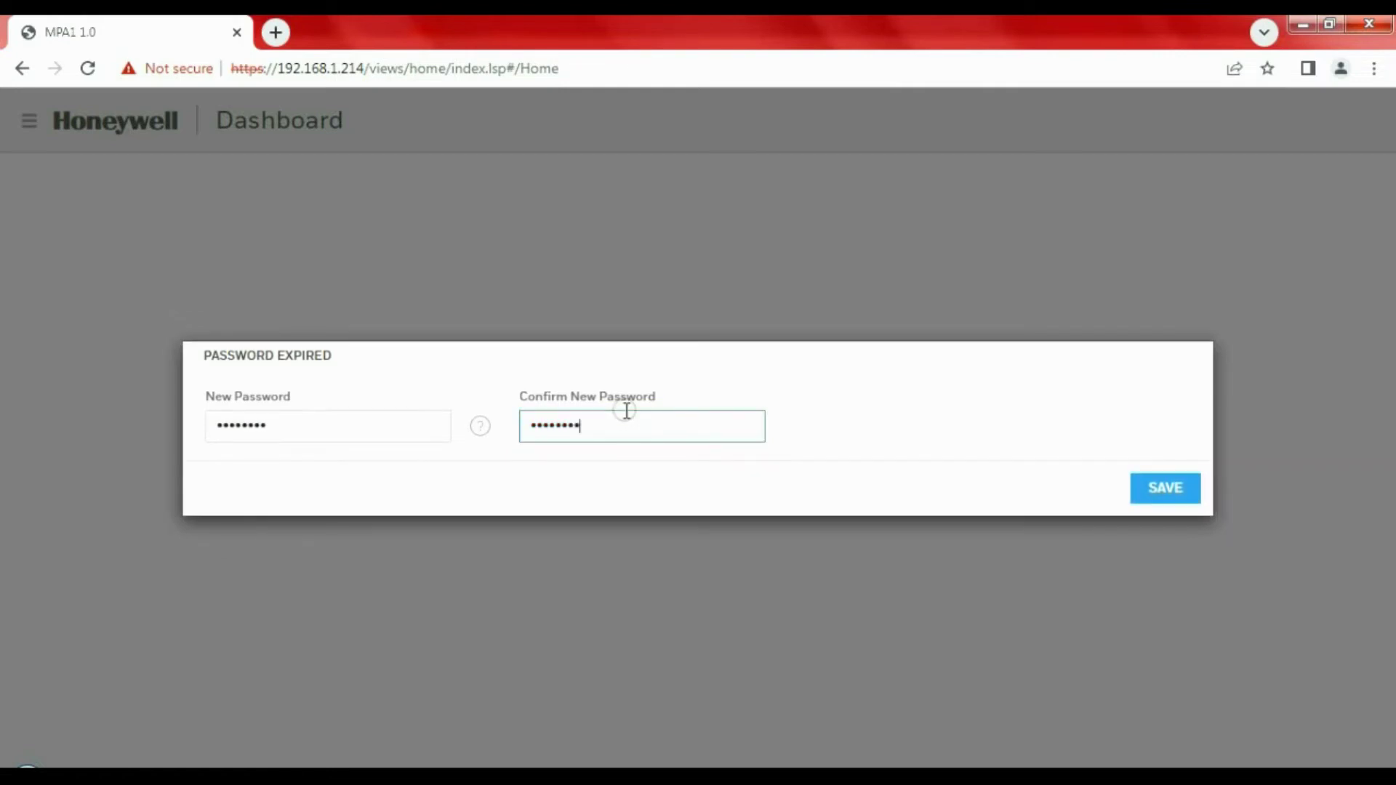
click(1176, 485)
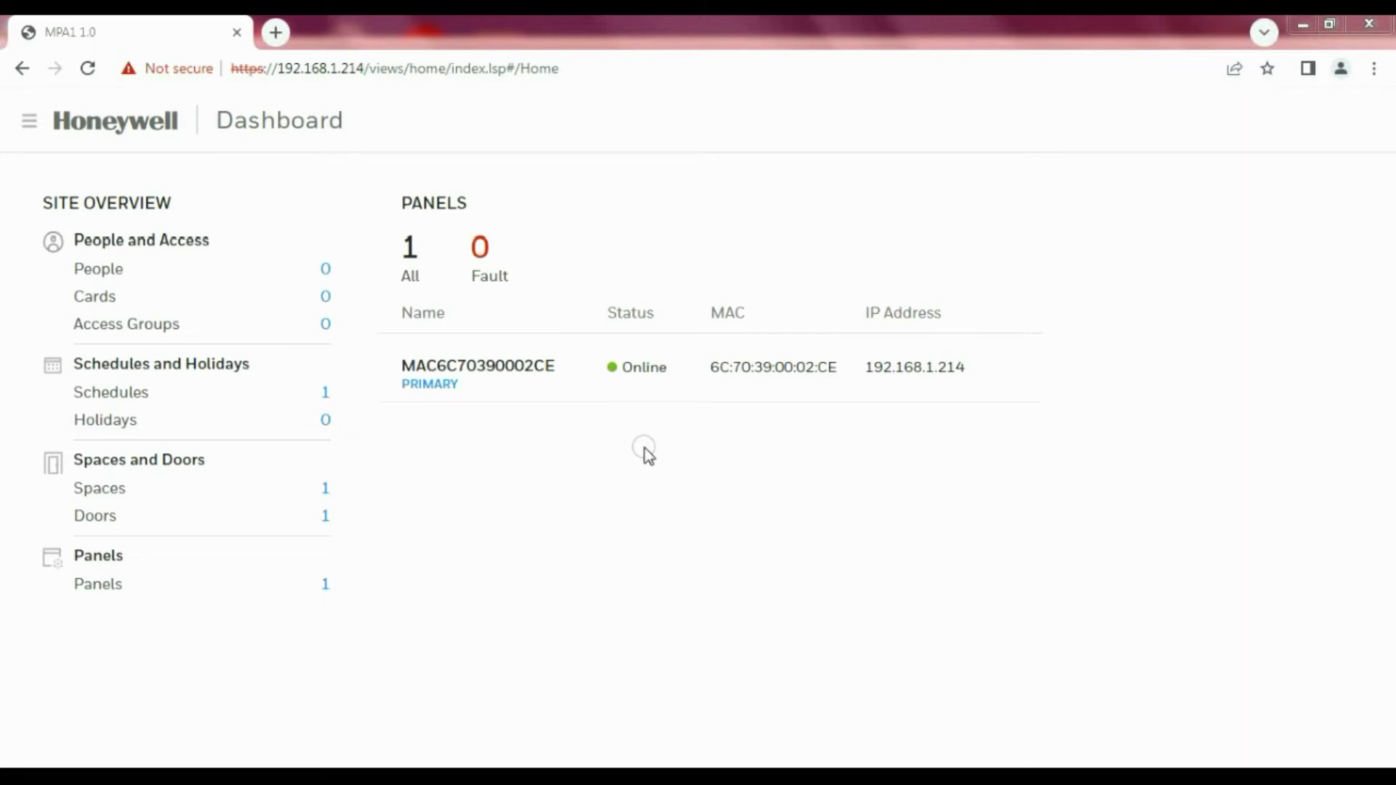
Go to Panel Configuration from the sidebar and show its Host / Loop Communications settings
click(29, 120)
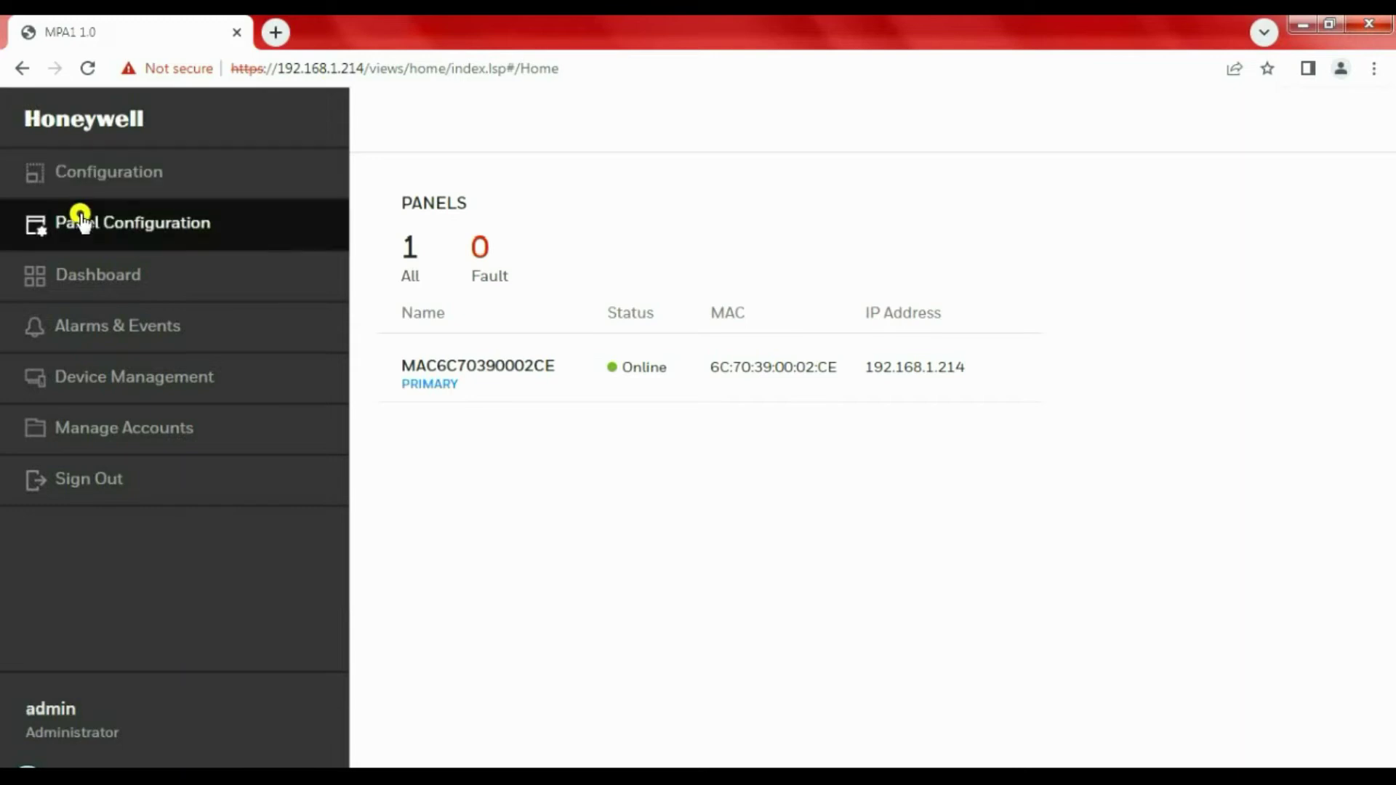
click(80, 215)
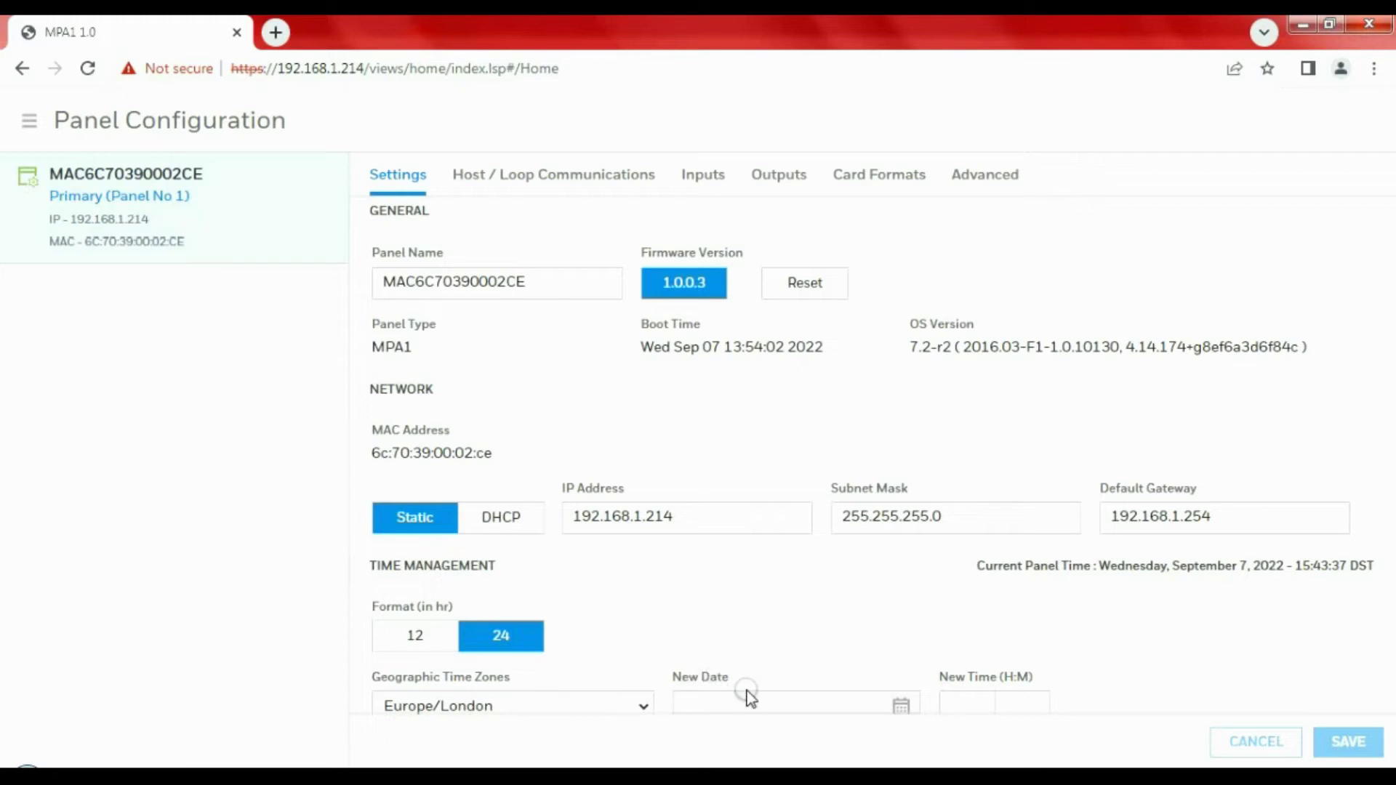
click(544, 177)
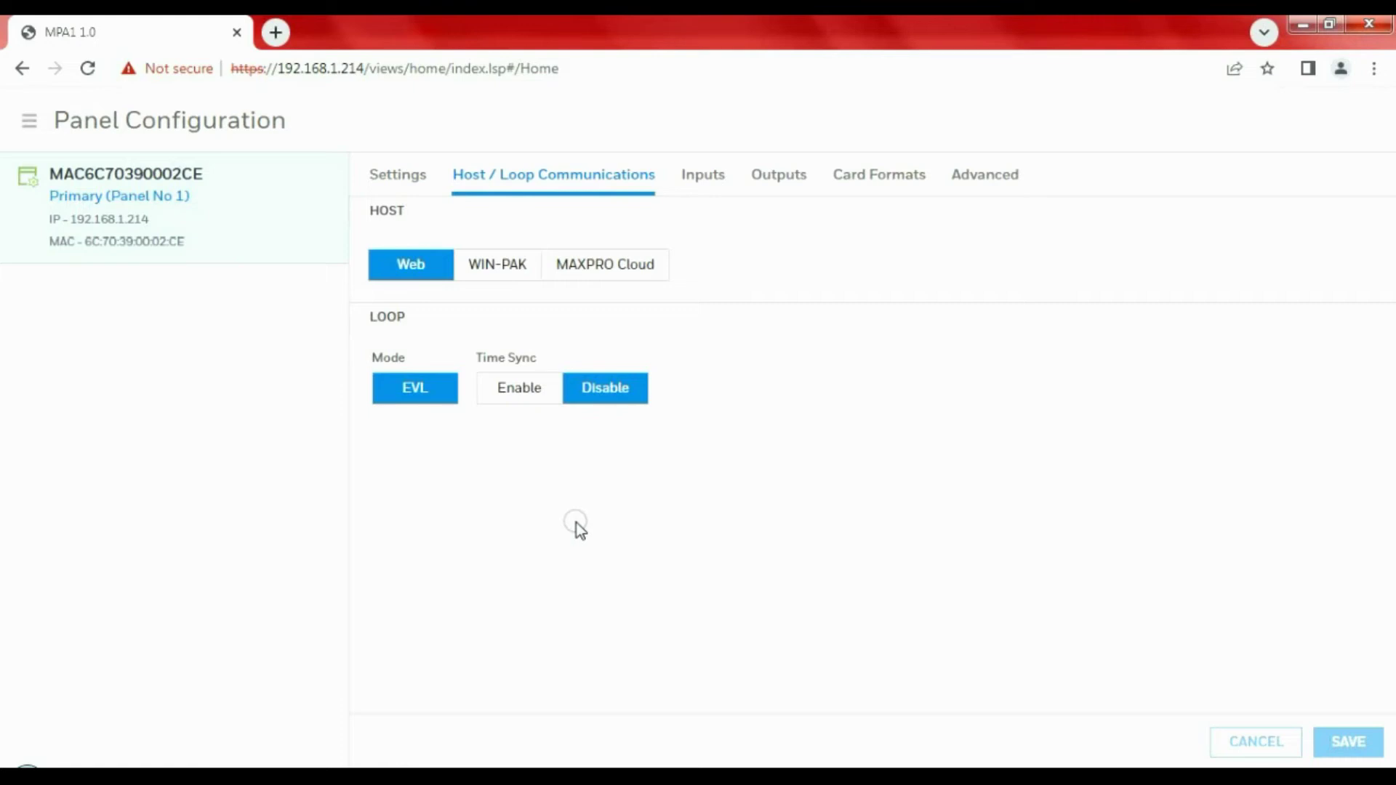
Compare the WIN-PAK and MAXPRO Cloud host options, leaving the panel host set to Web
click(507, 281)
click(833, 378)
click(651, 274)
click(801, 268)
click(515, 266)
click(585, 273)
click(504, 277)
click(618, 271)
click(617, 269)
Enable loop time sync at 60 minutes, save, and bring up Door1's Card Formats
click(536, 402)
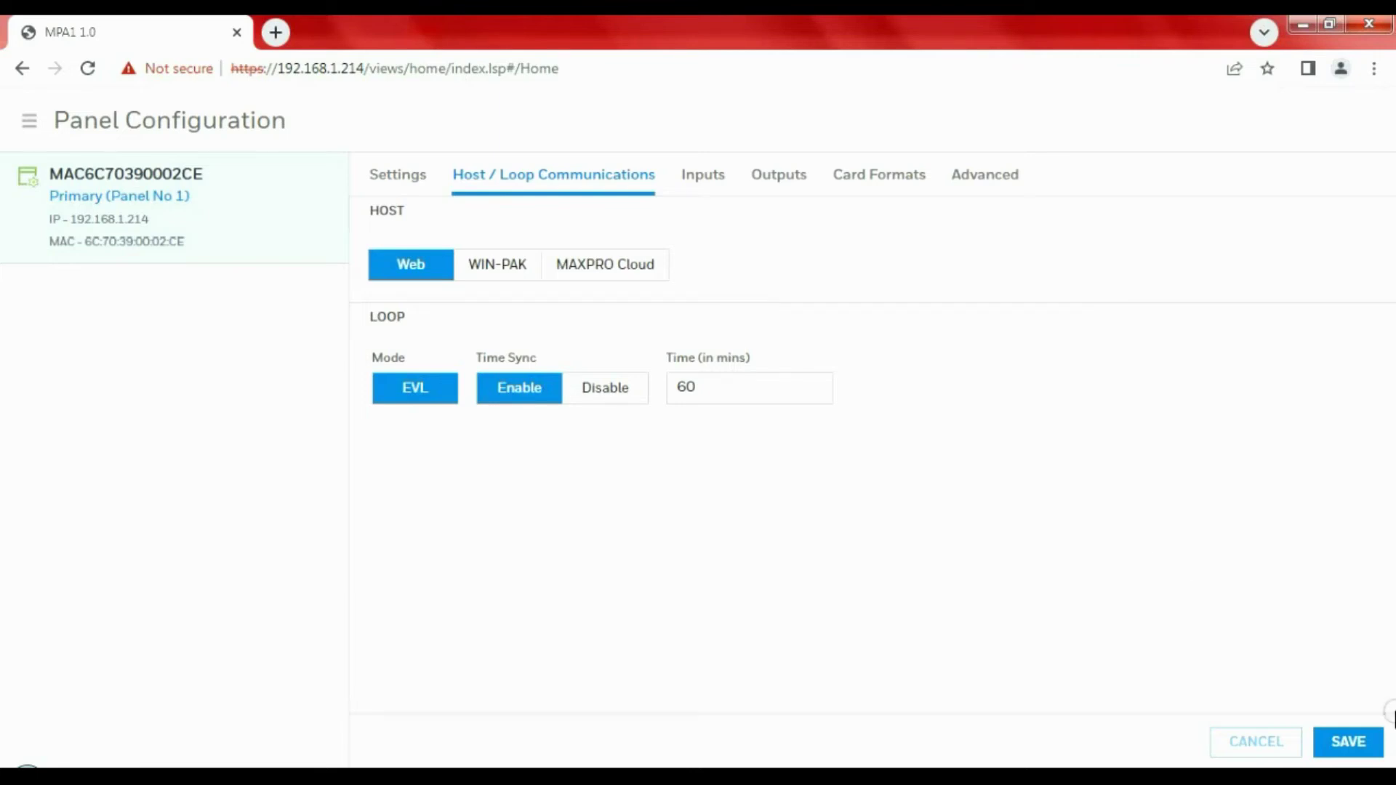
click(1357, 742)
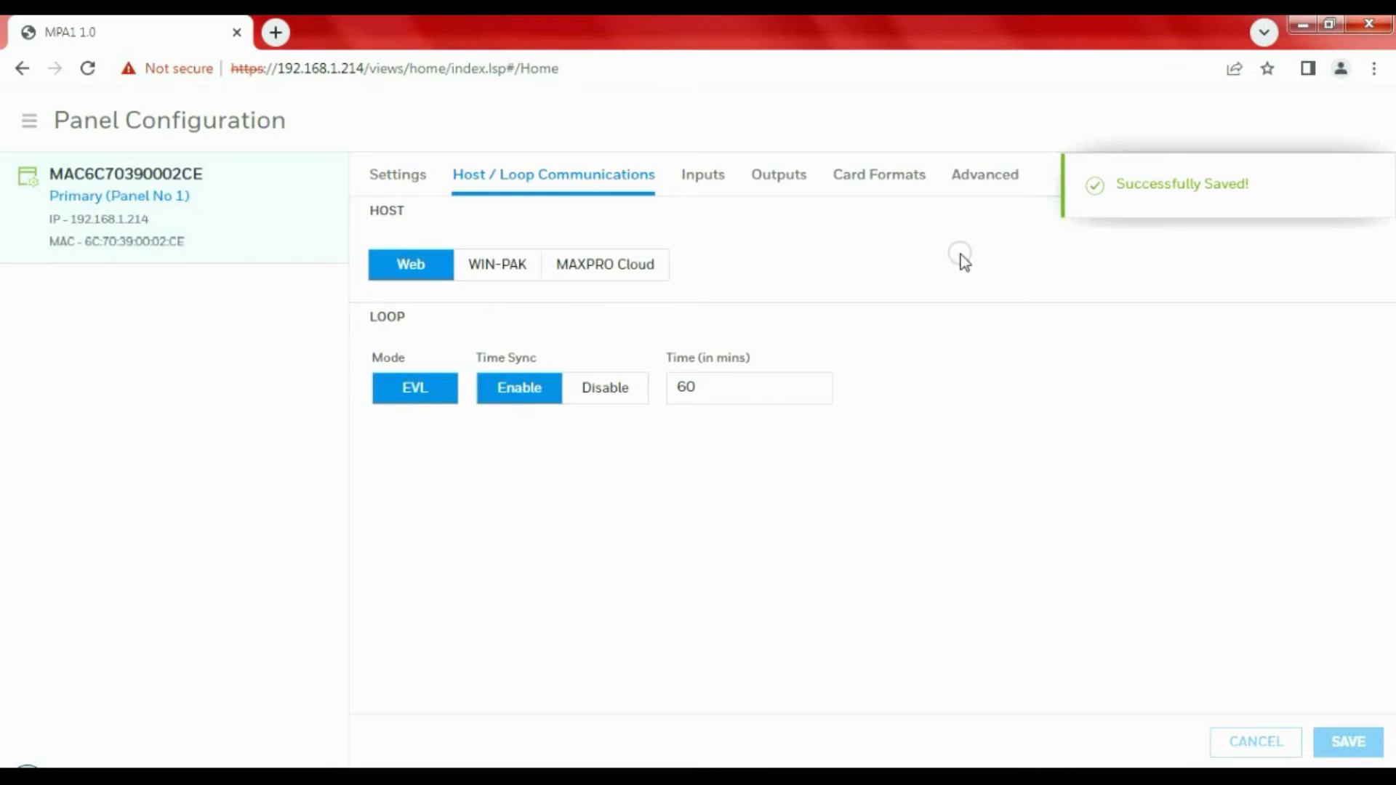
click(906, 179)
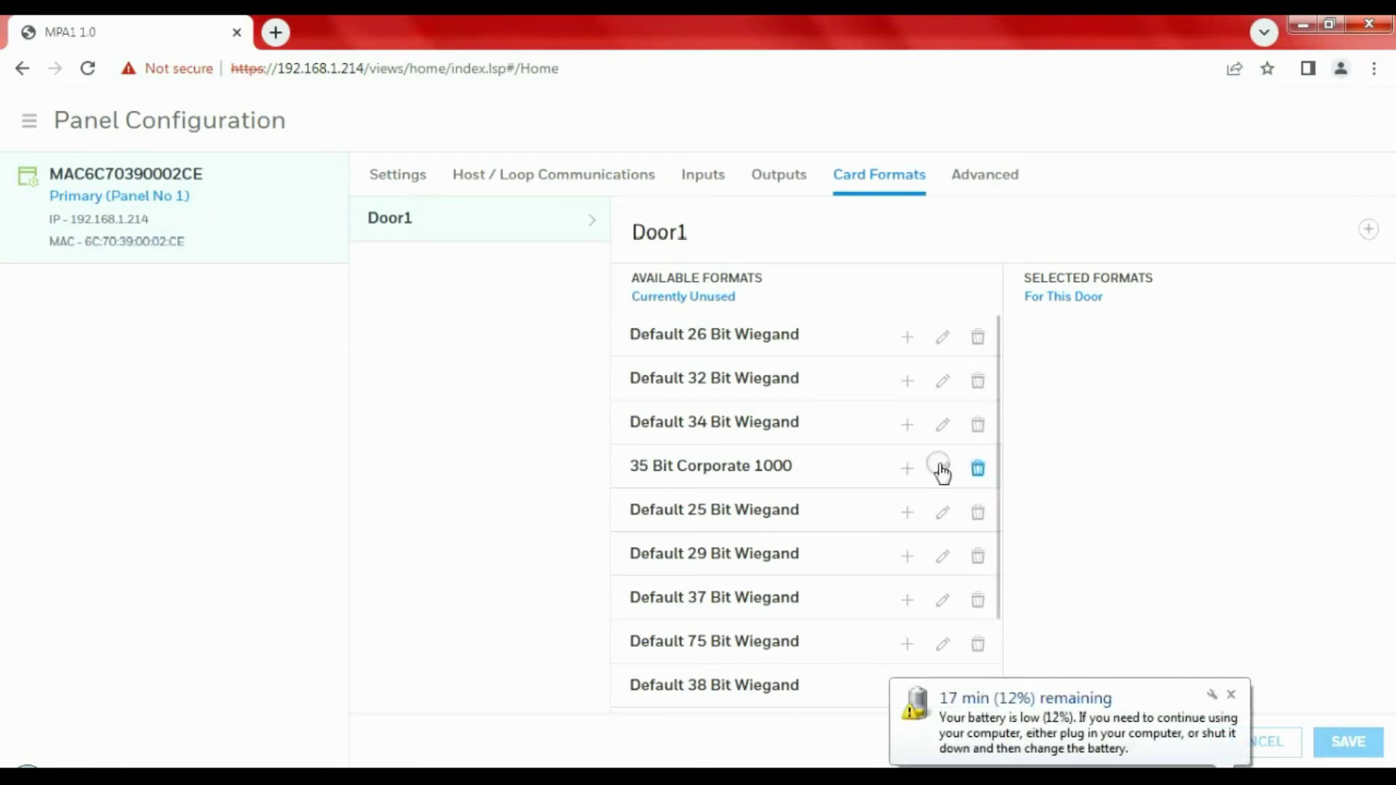
Add Default 34 Bit Wiegand to Door1's selected card formats and save
click(909, 425)
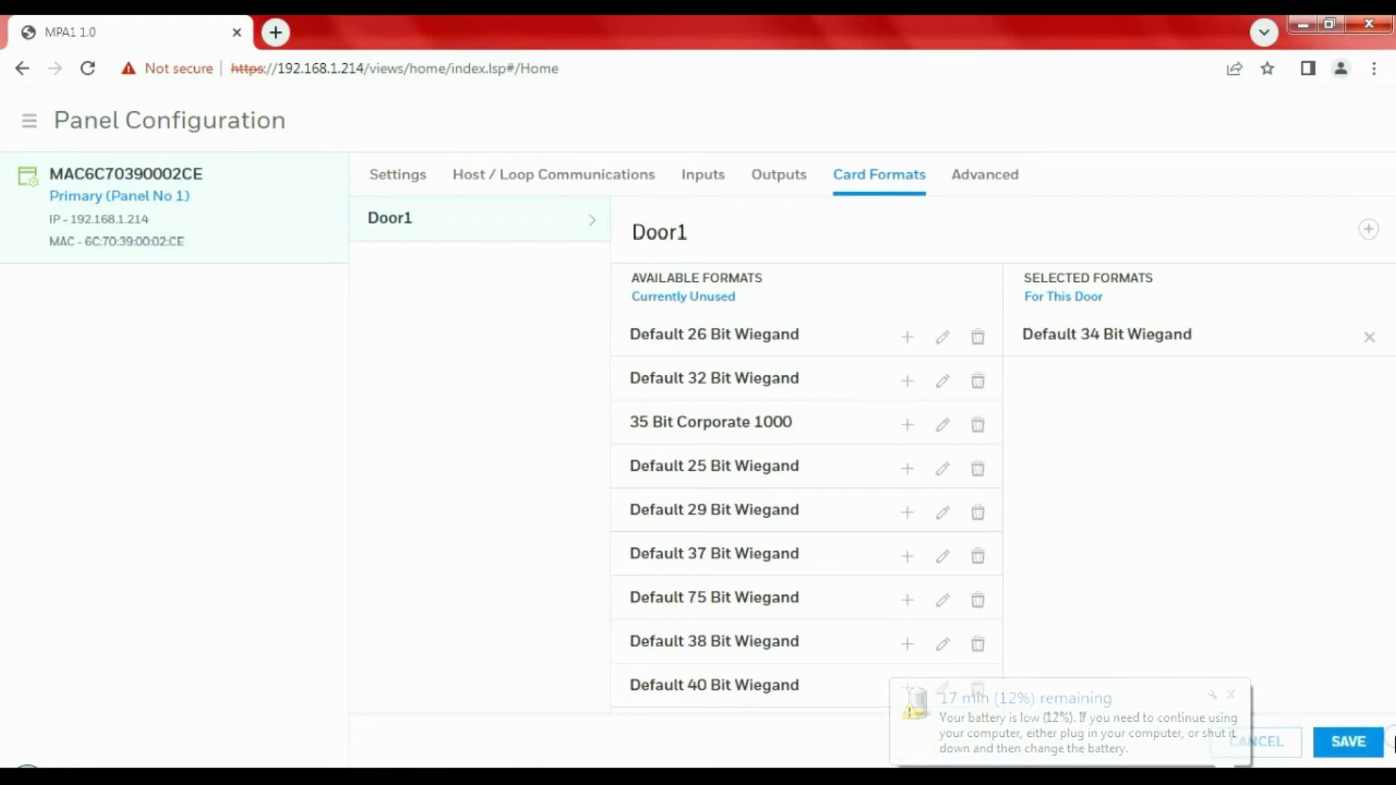
click(1361, 743)
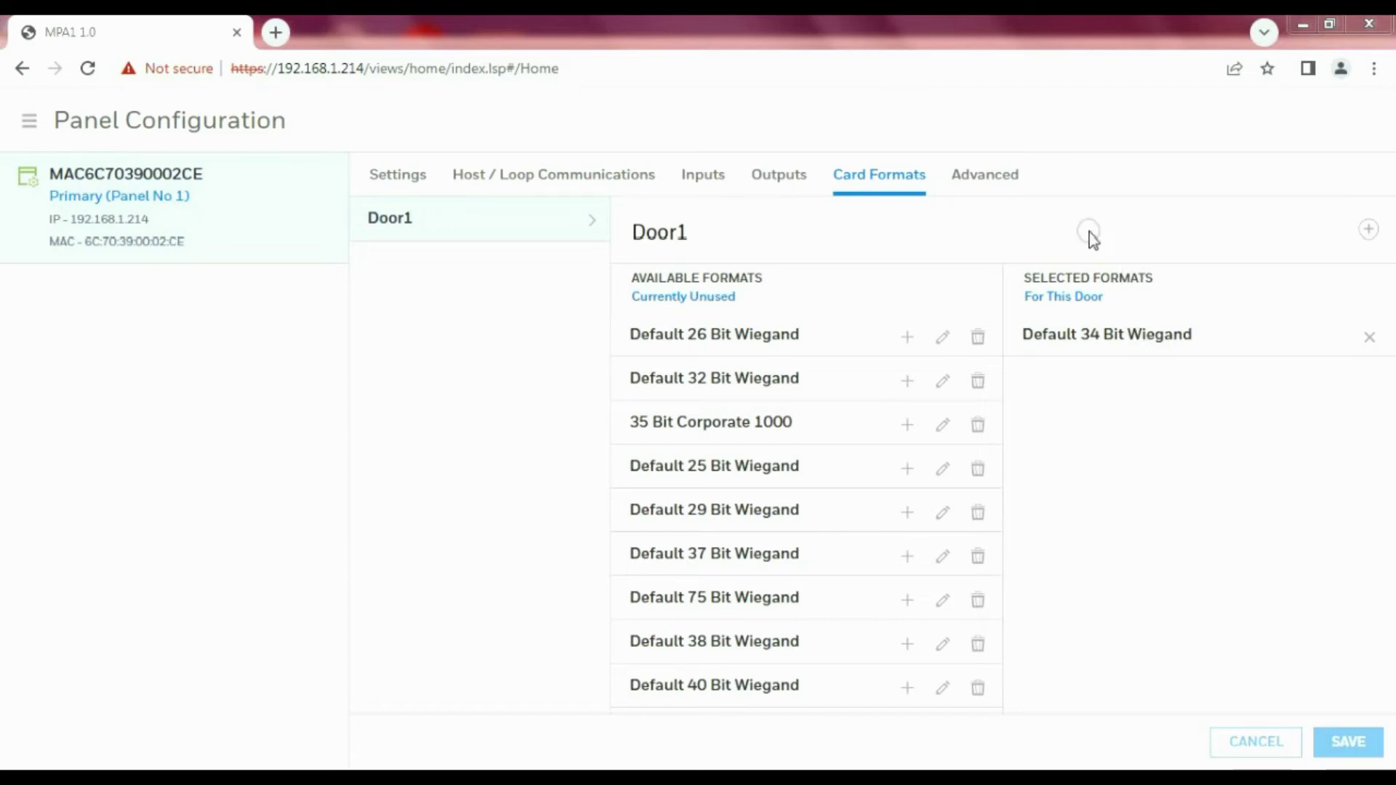
View the panel's Advanced settings, with no site codes added, then open the main navigation
click(1001, 185)
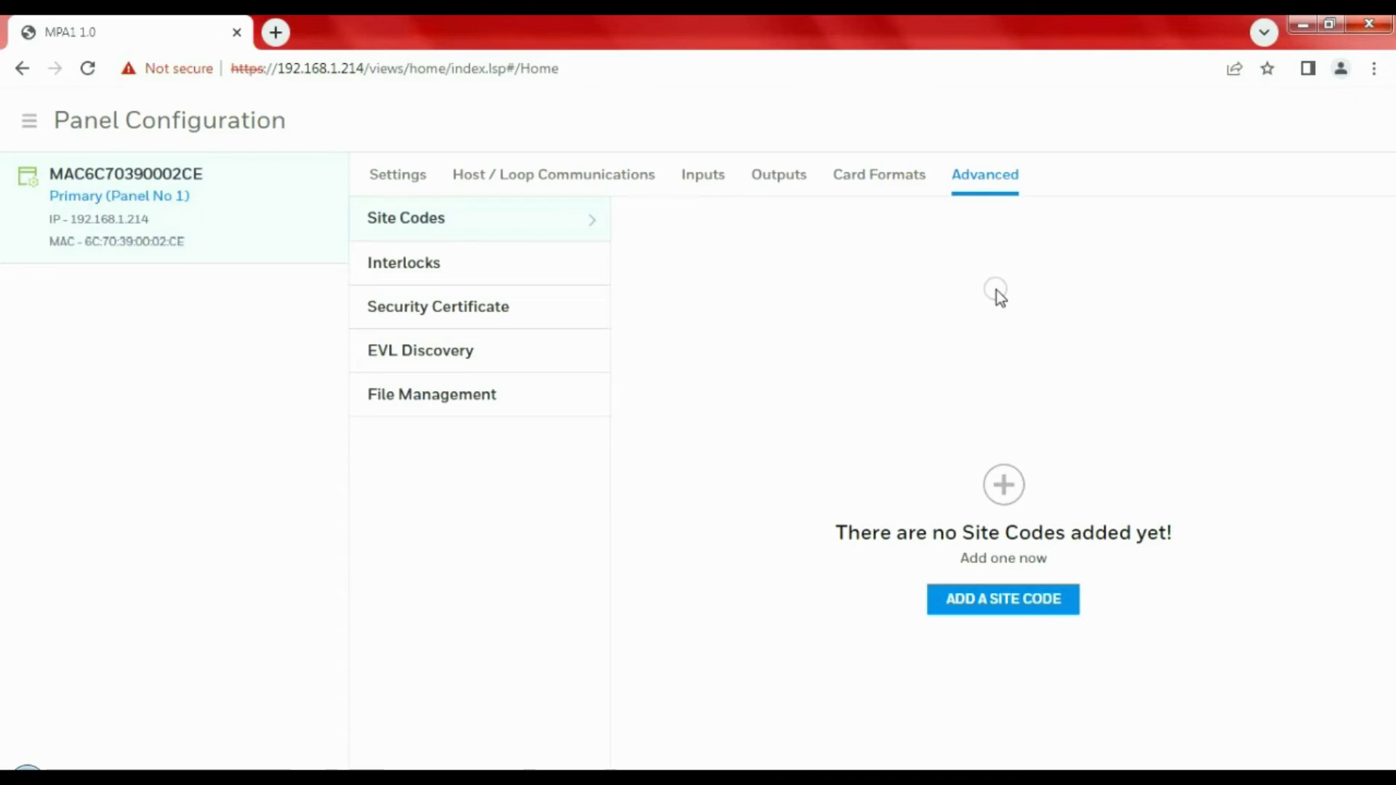
click(28, 123)
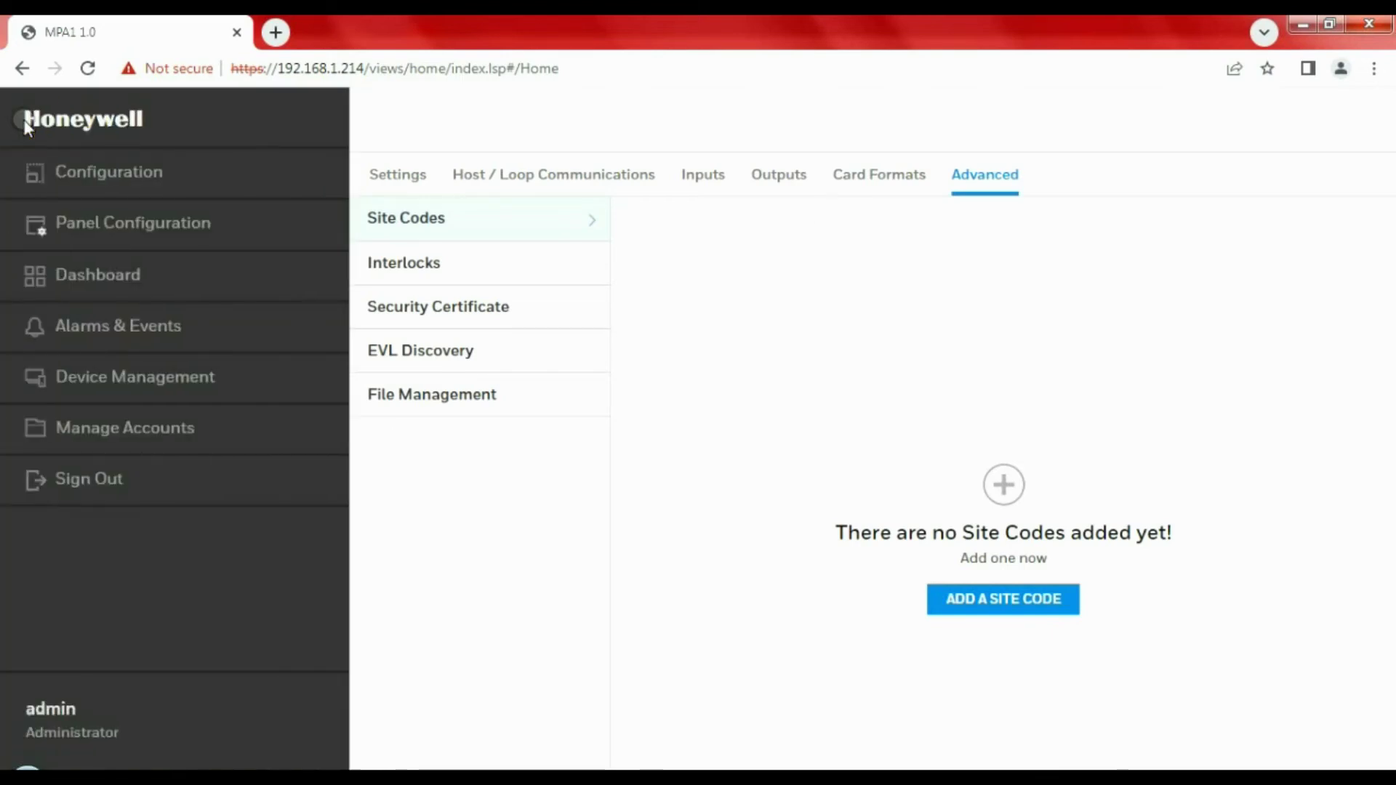
click(112, 326)
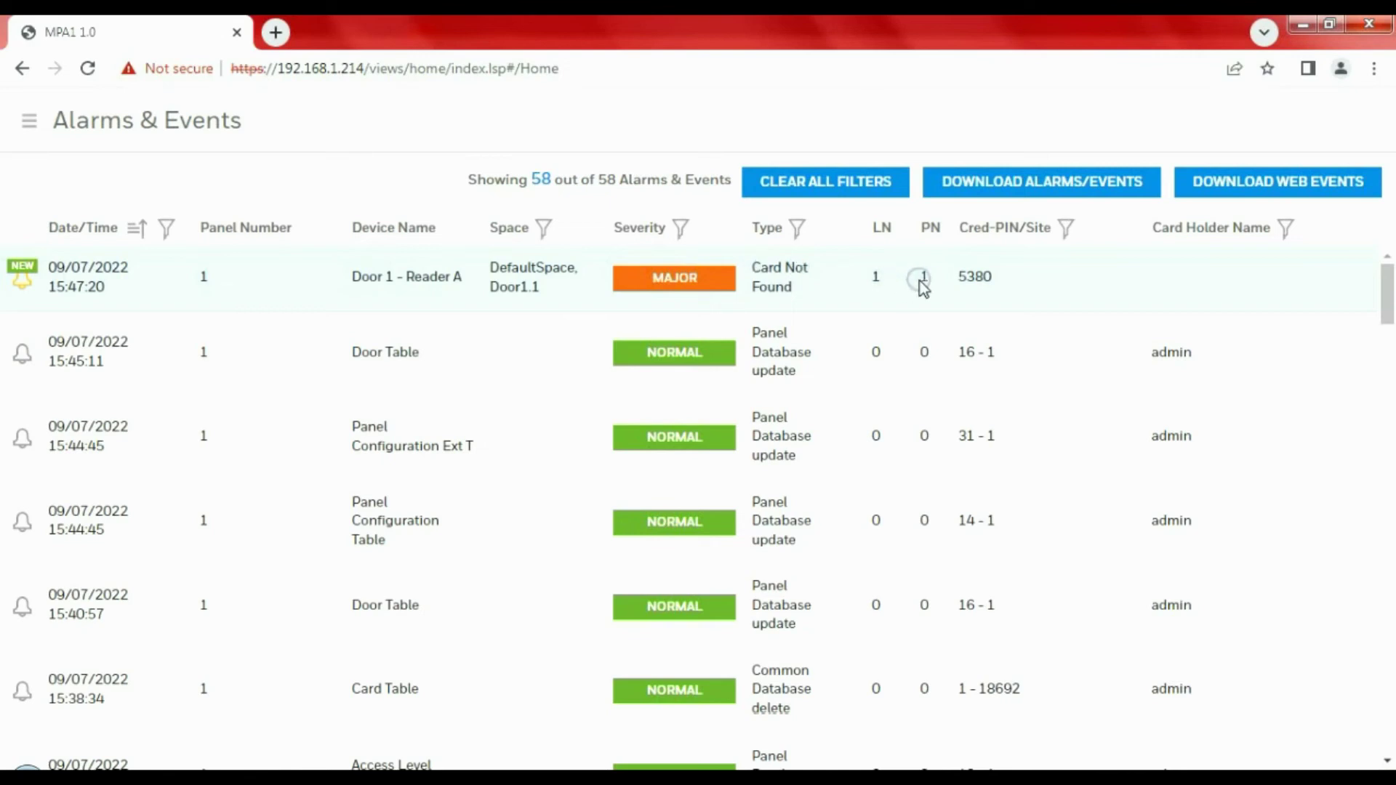
drag(999, 285, 958, 278)
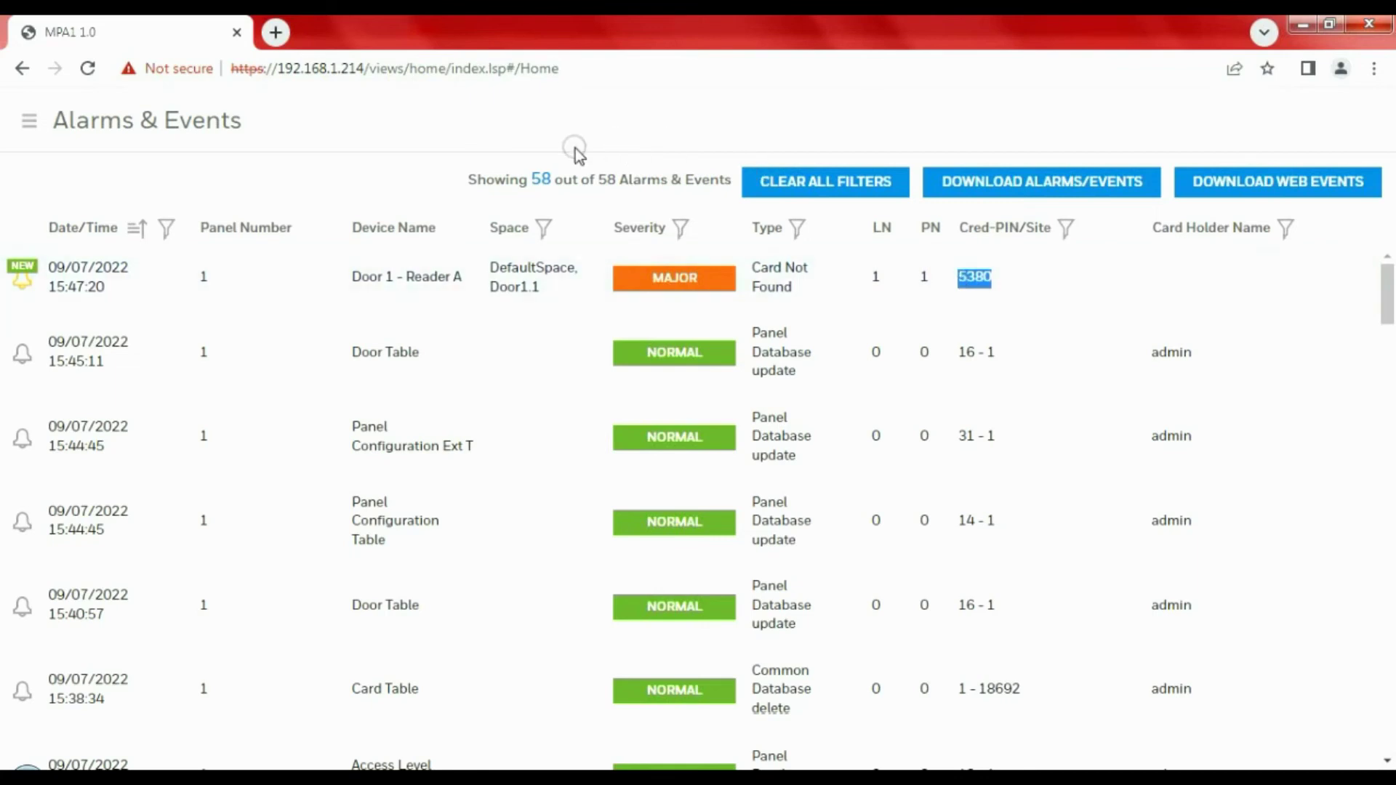
click(29, 120)
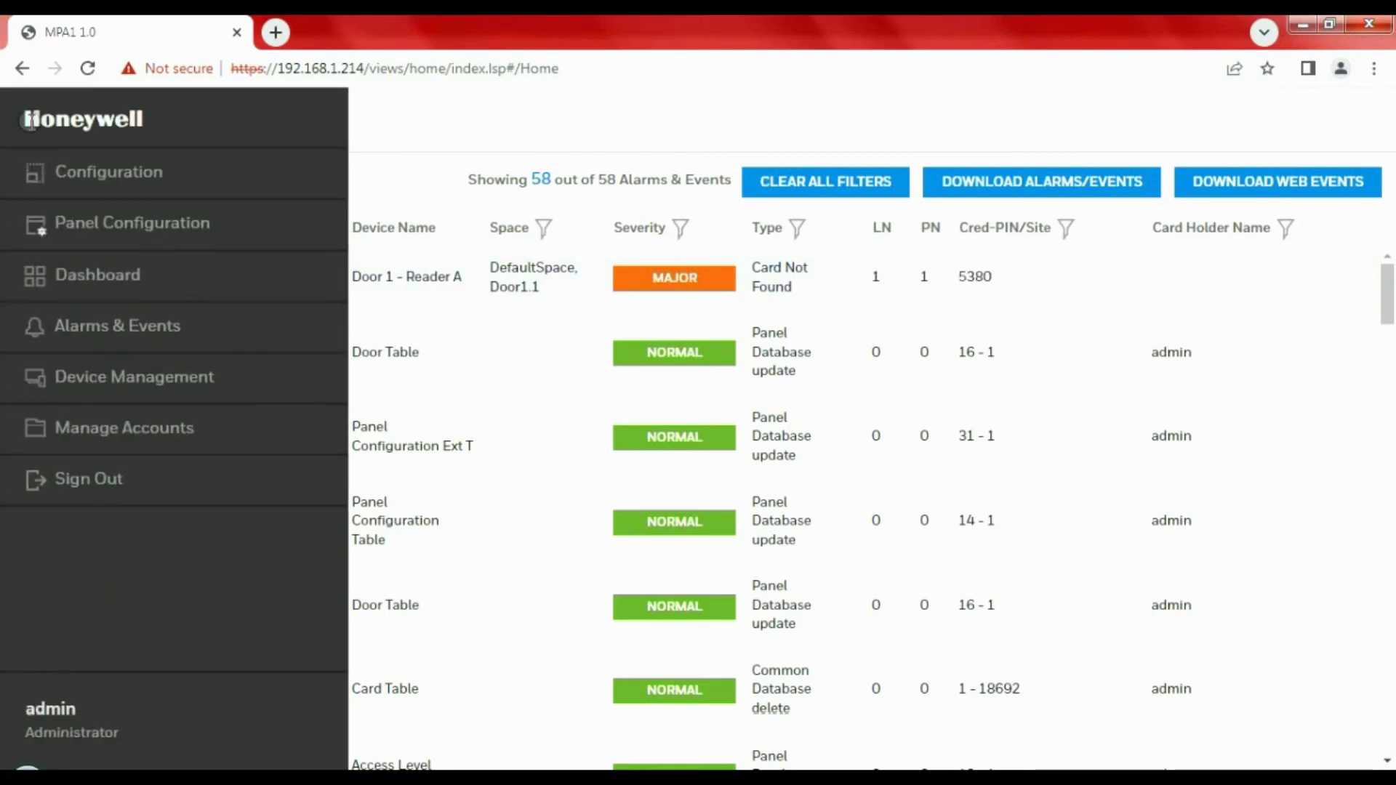
click(135, 284)
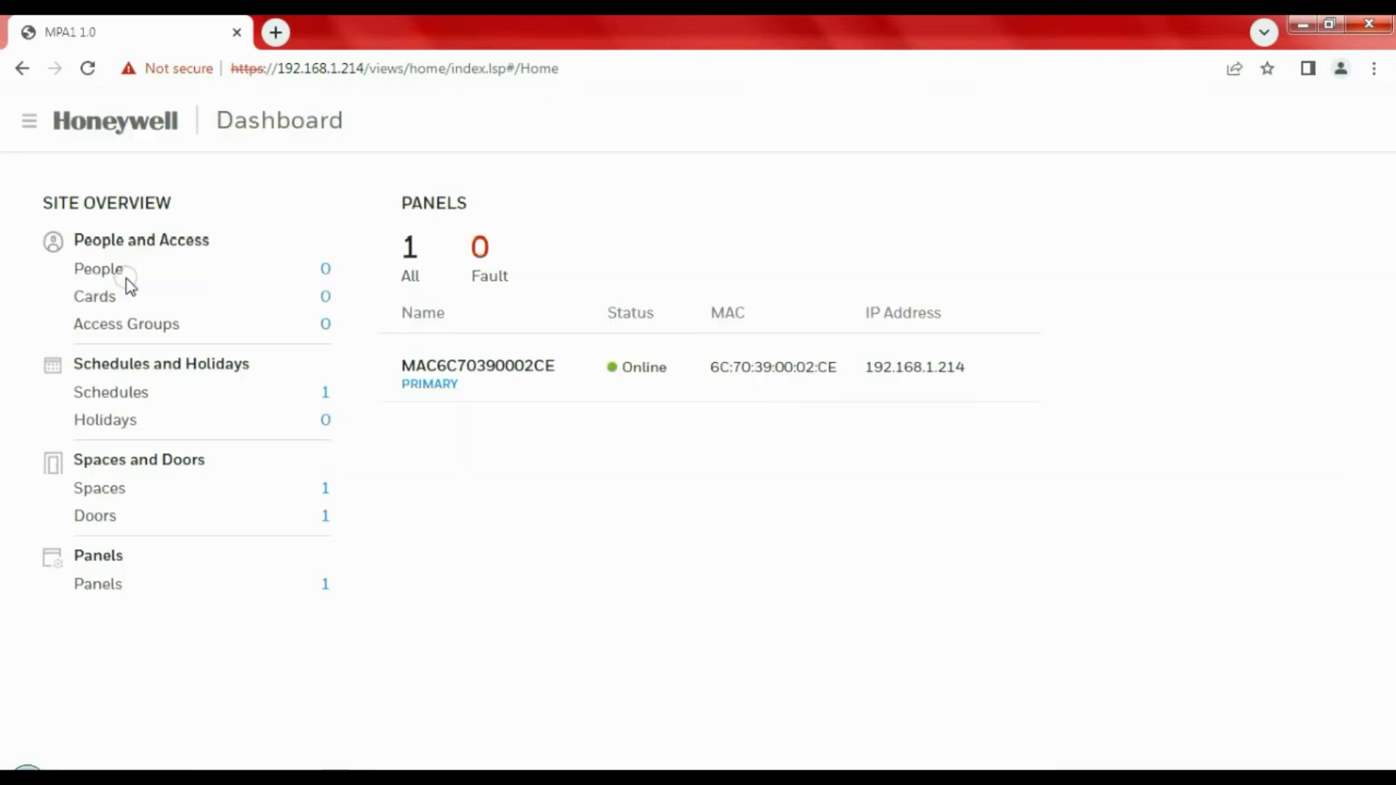
click(325, 294)
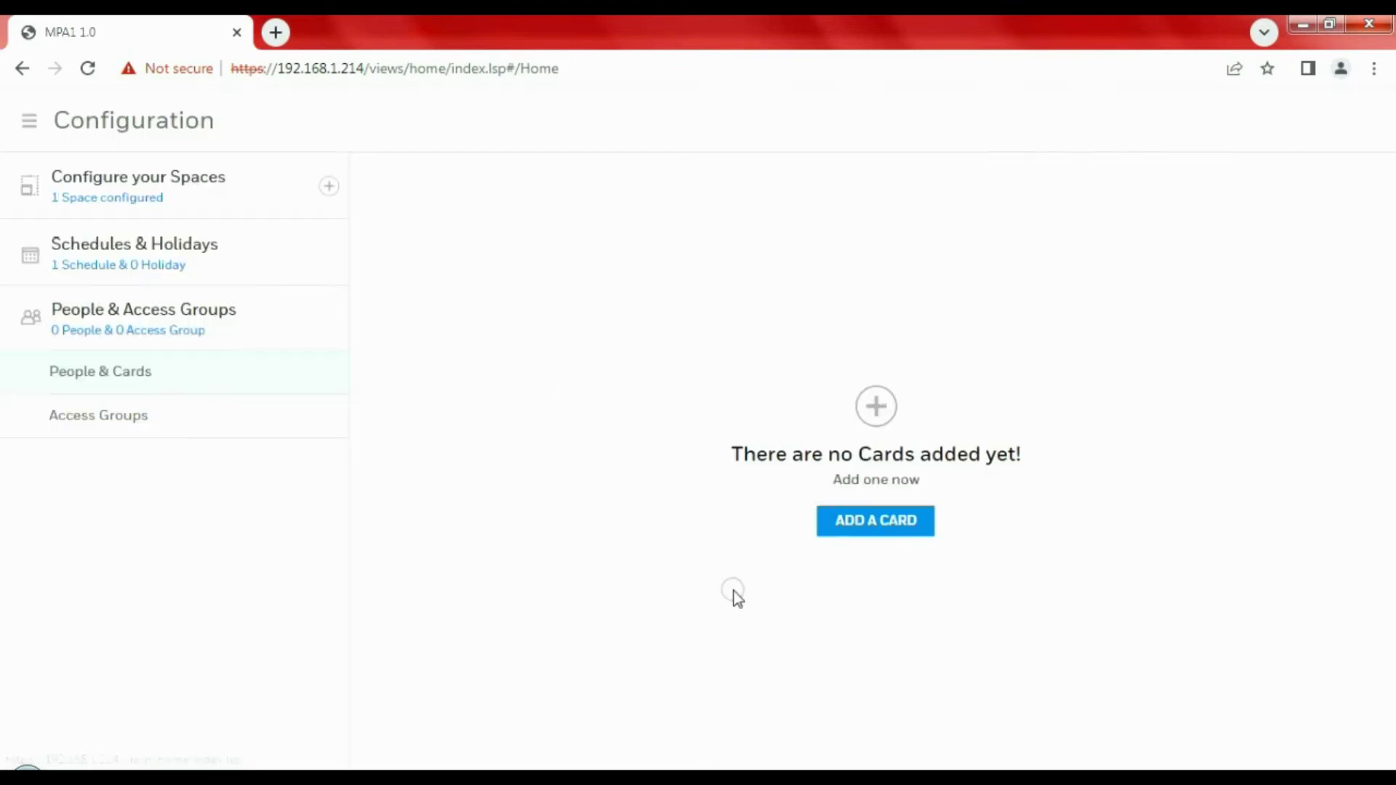
click(884, 522)
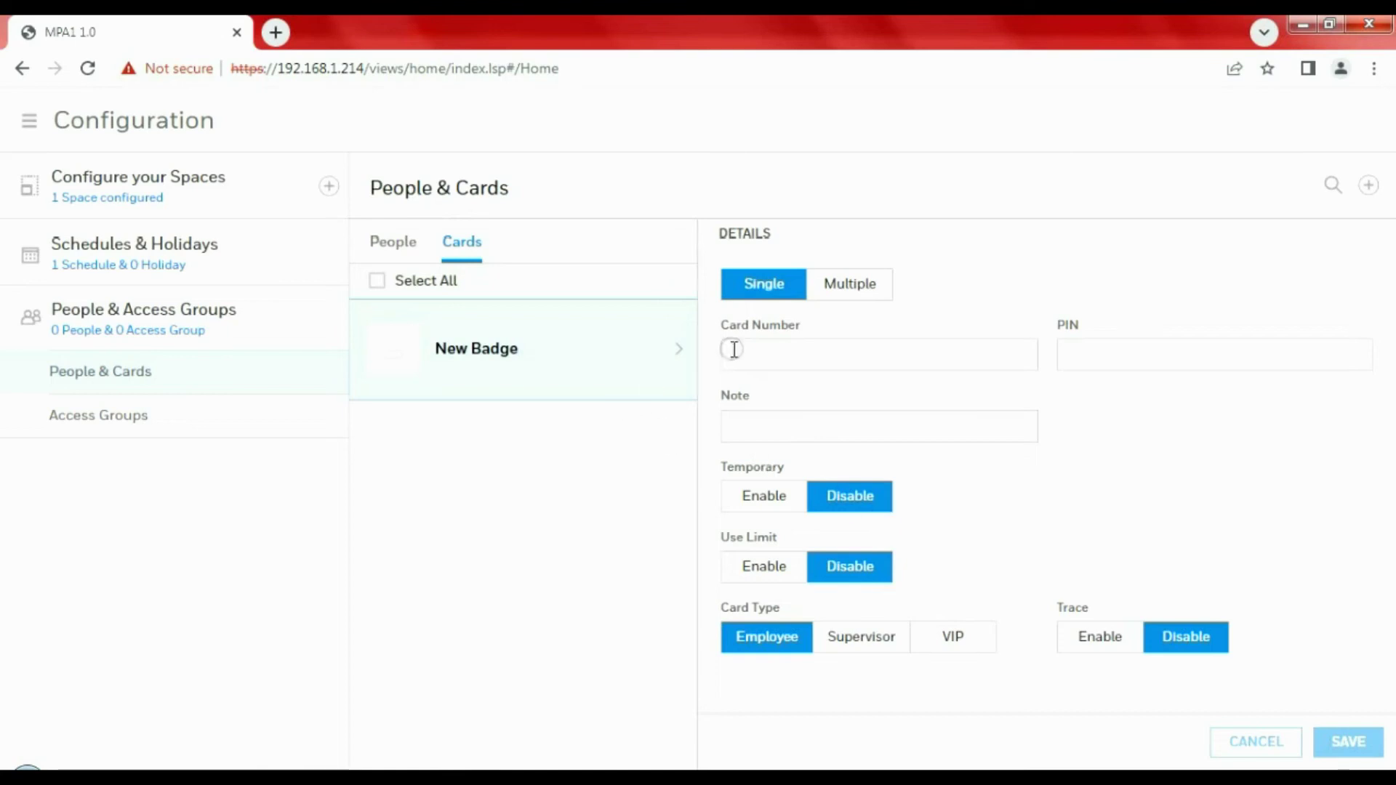
click(565, 349)
click(885, 354)
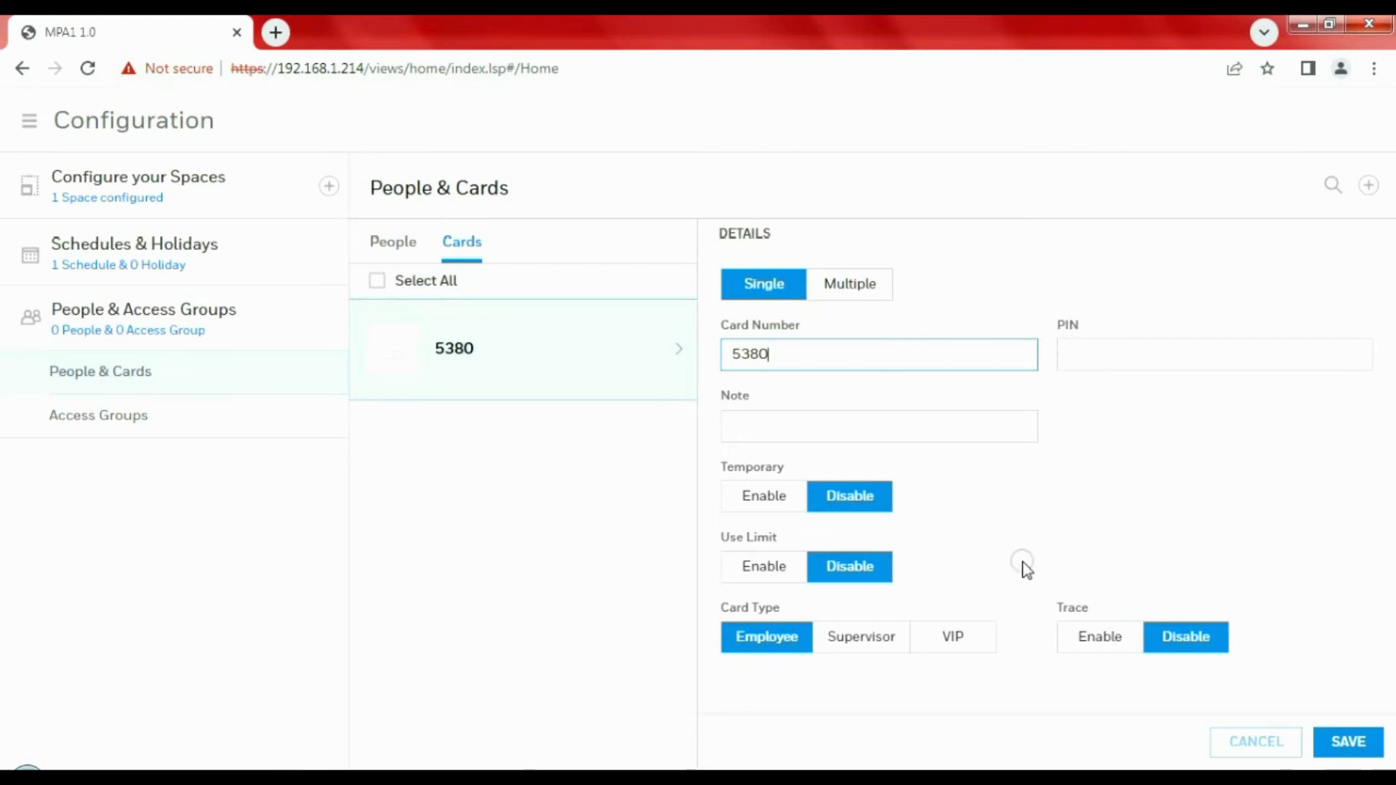
click(1346, 743)
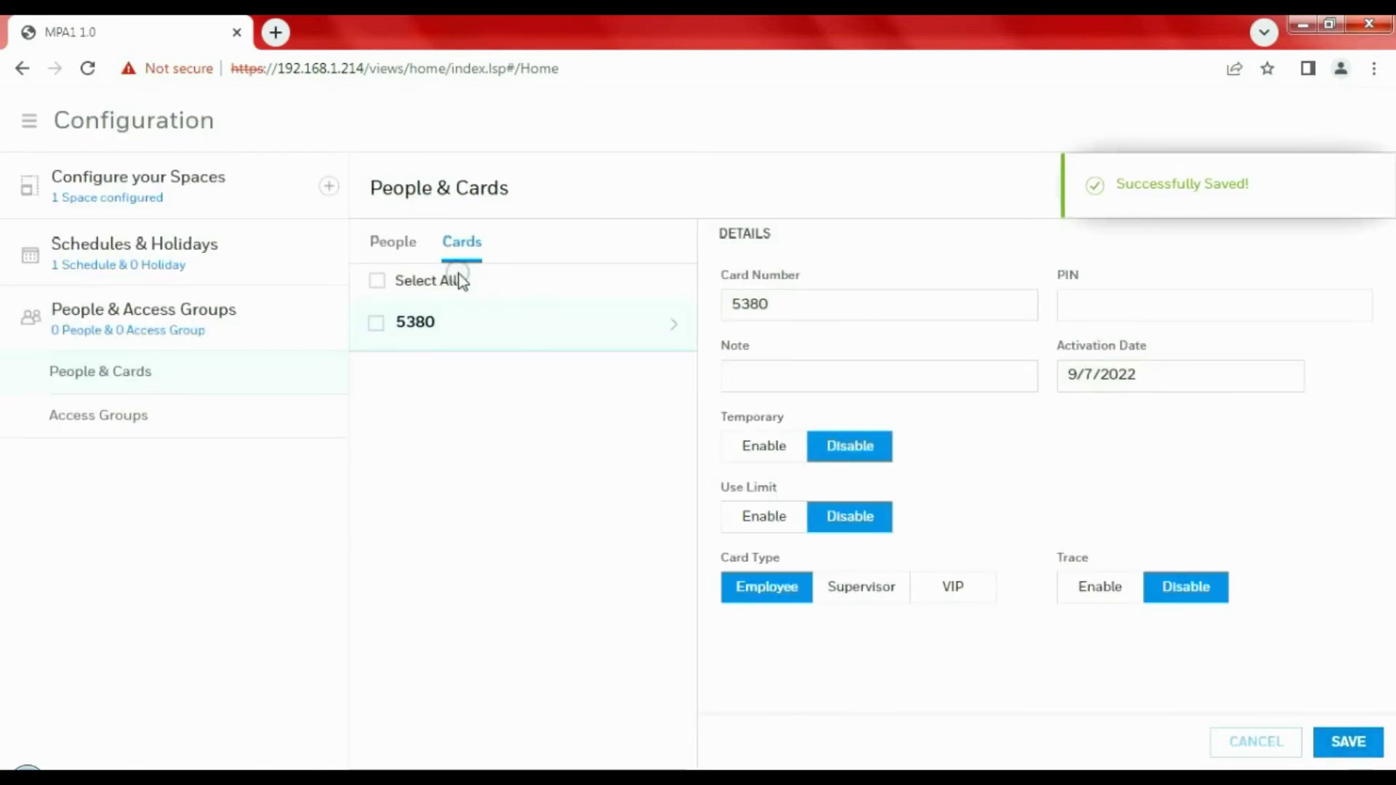
click(395, 238)
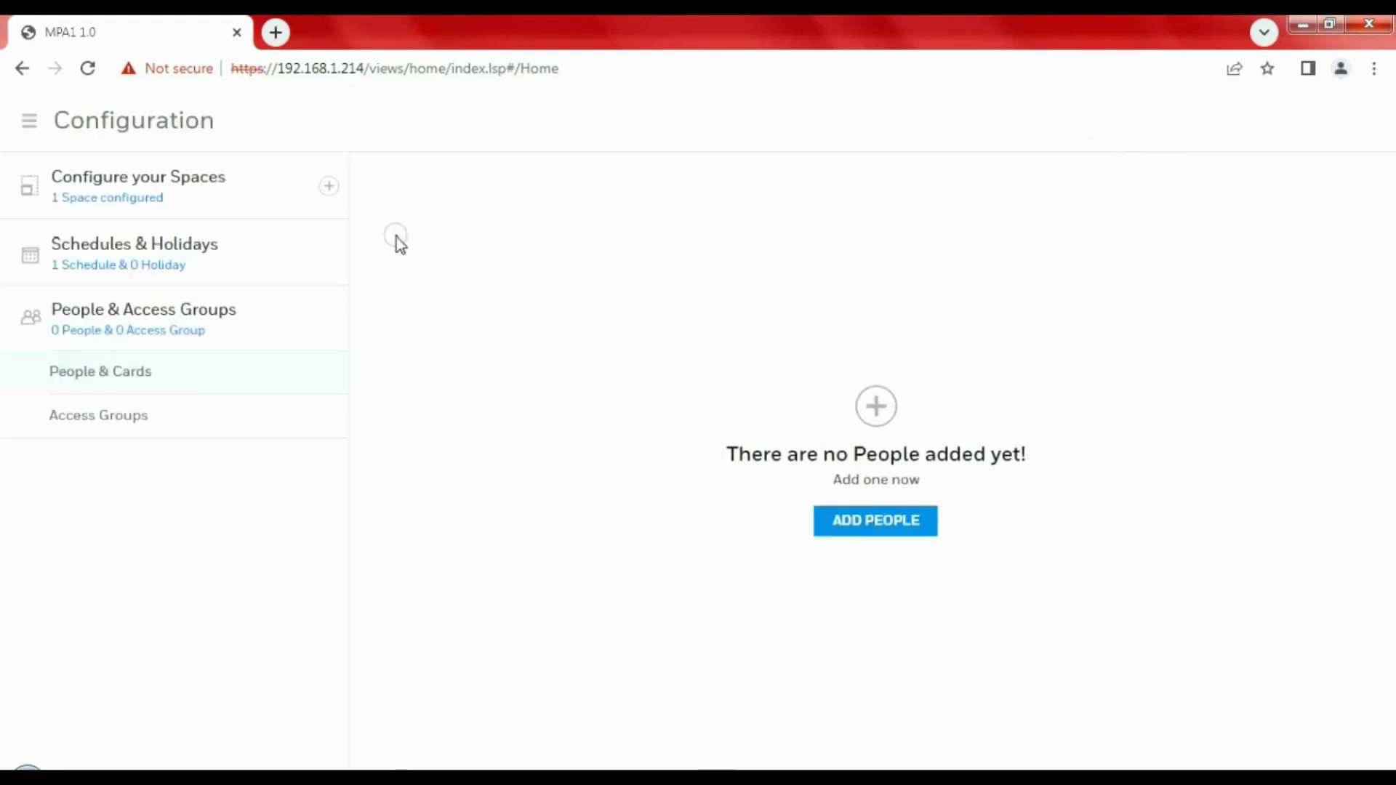
Start a new person and enter their first and last name
click(902, 522)
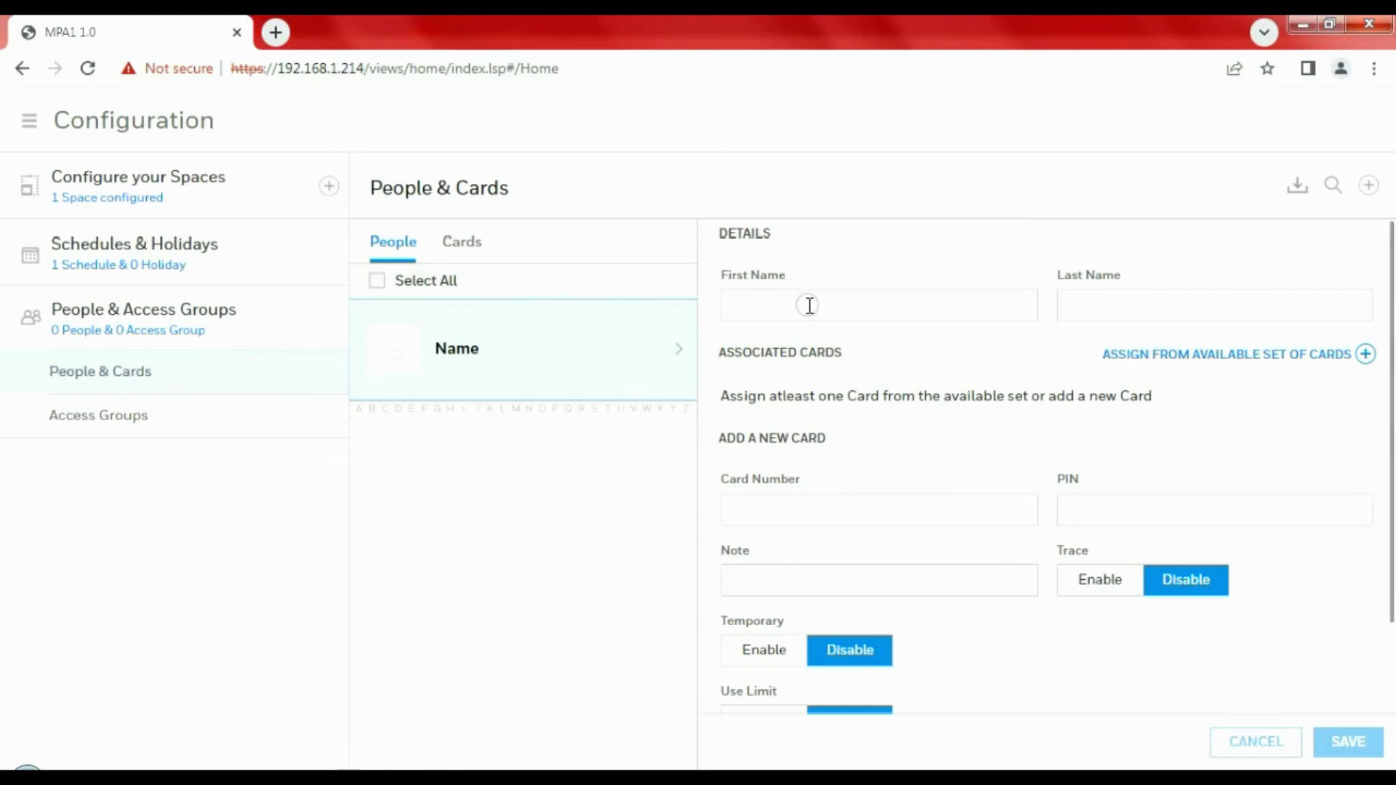
click(808, 304)
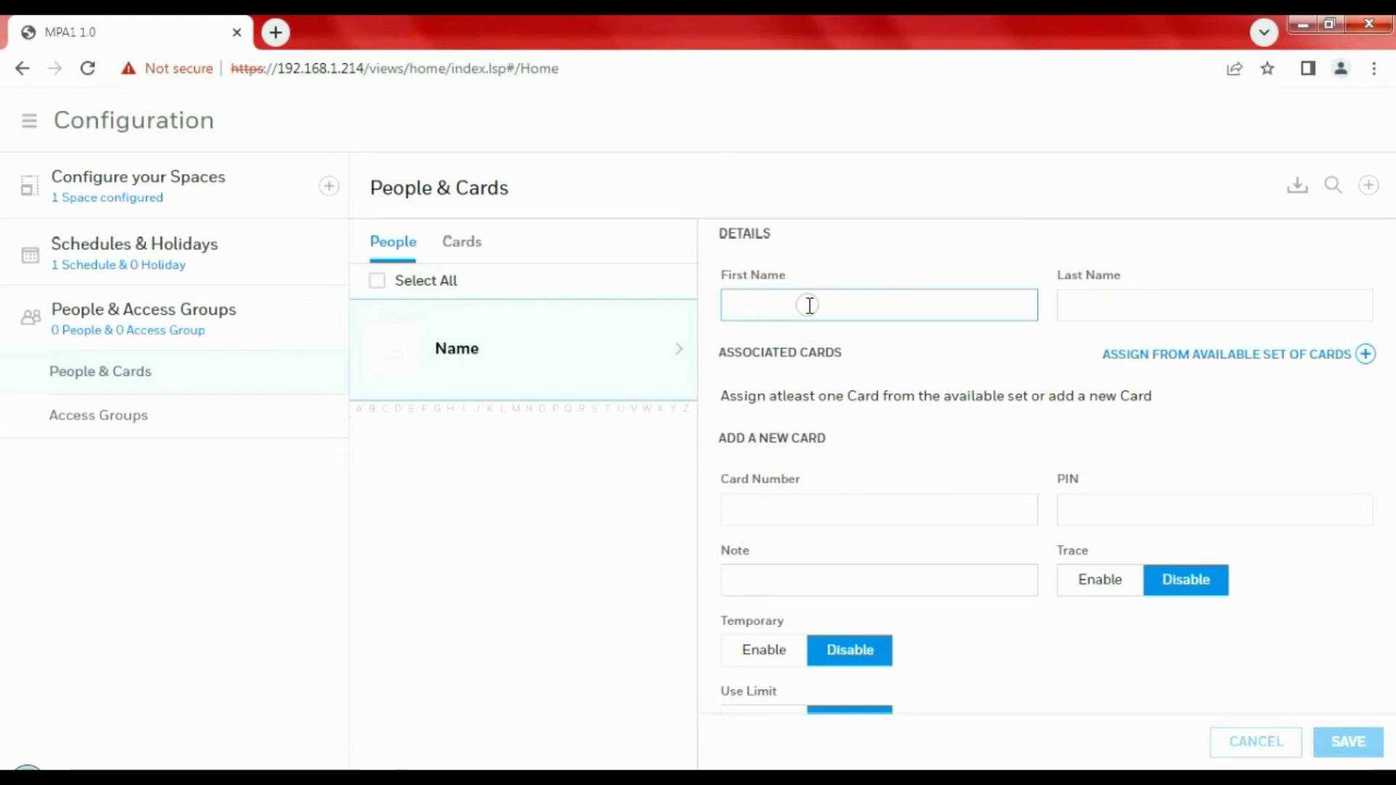
text(ADI)
key(Tab)
text(EV2)
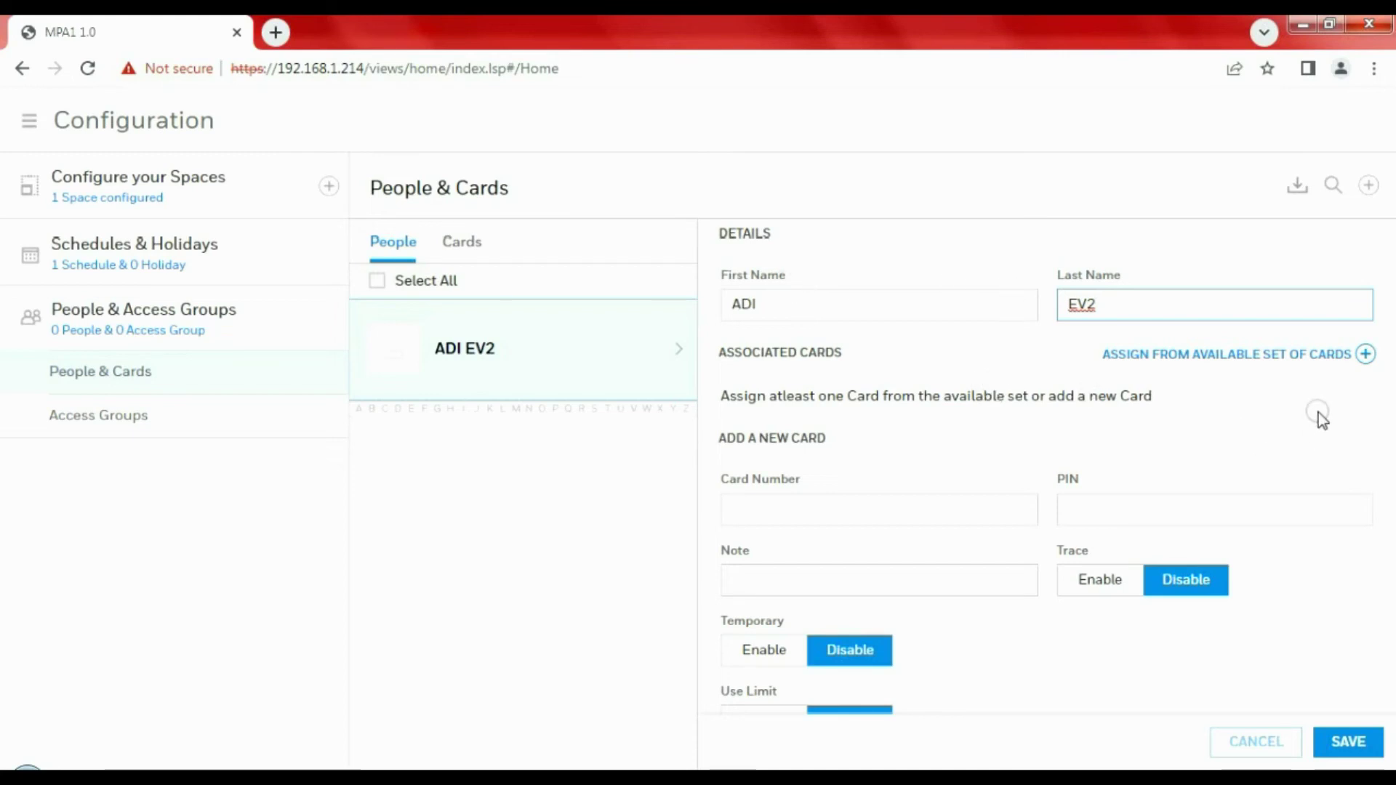
click(1365, 354)
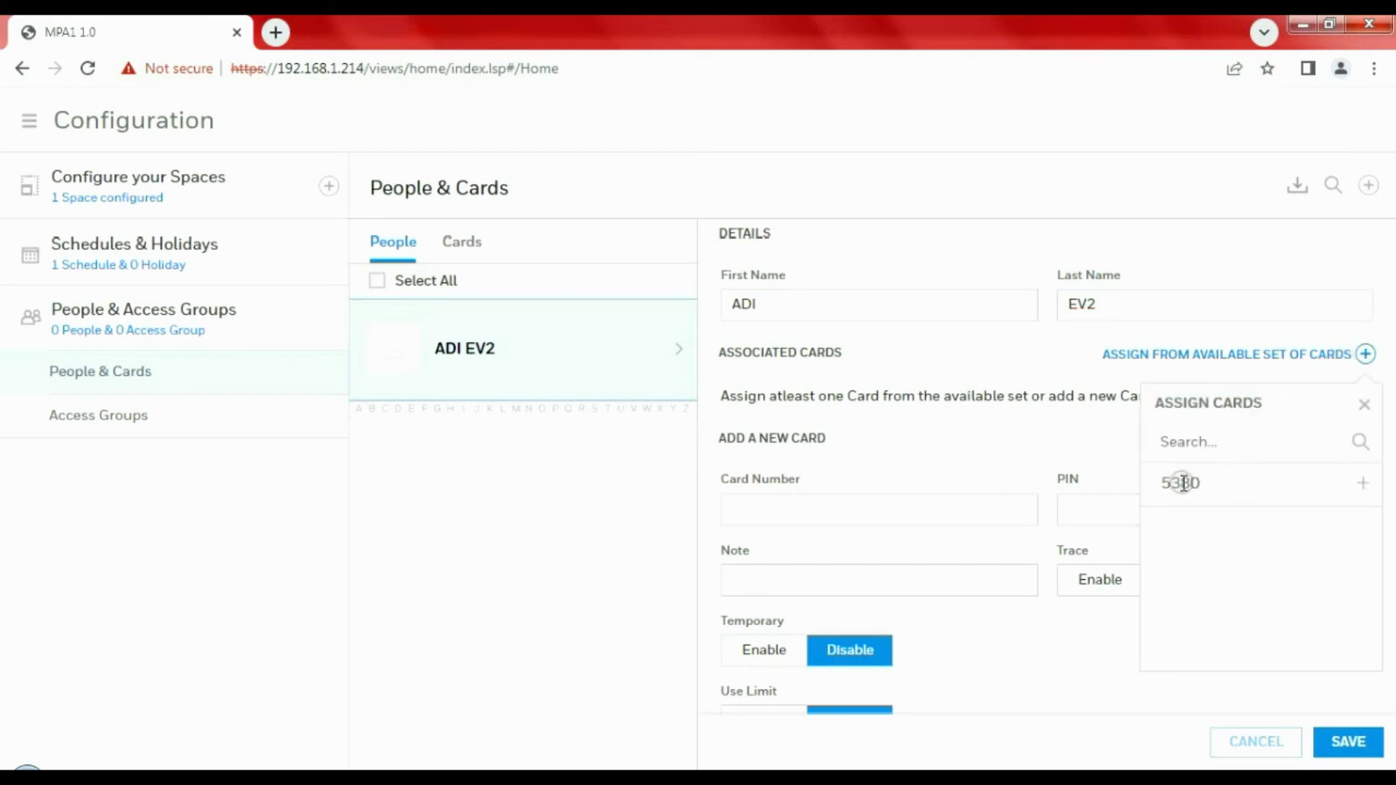
click(1363, 484)
click(919, 381)
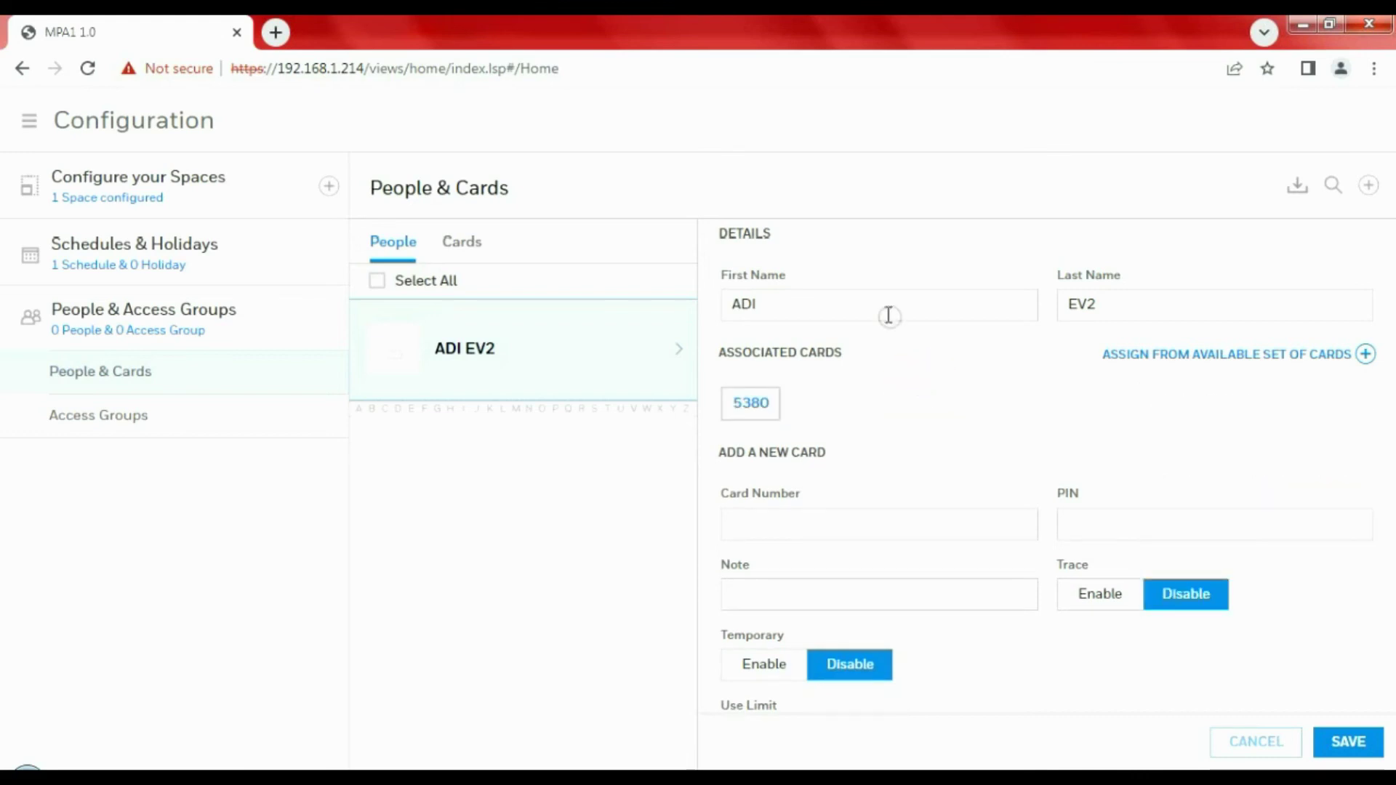
click(810, 308)
click(737, 404)
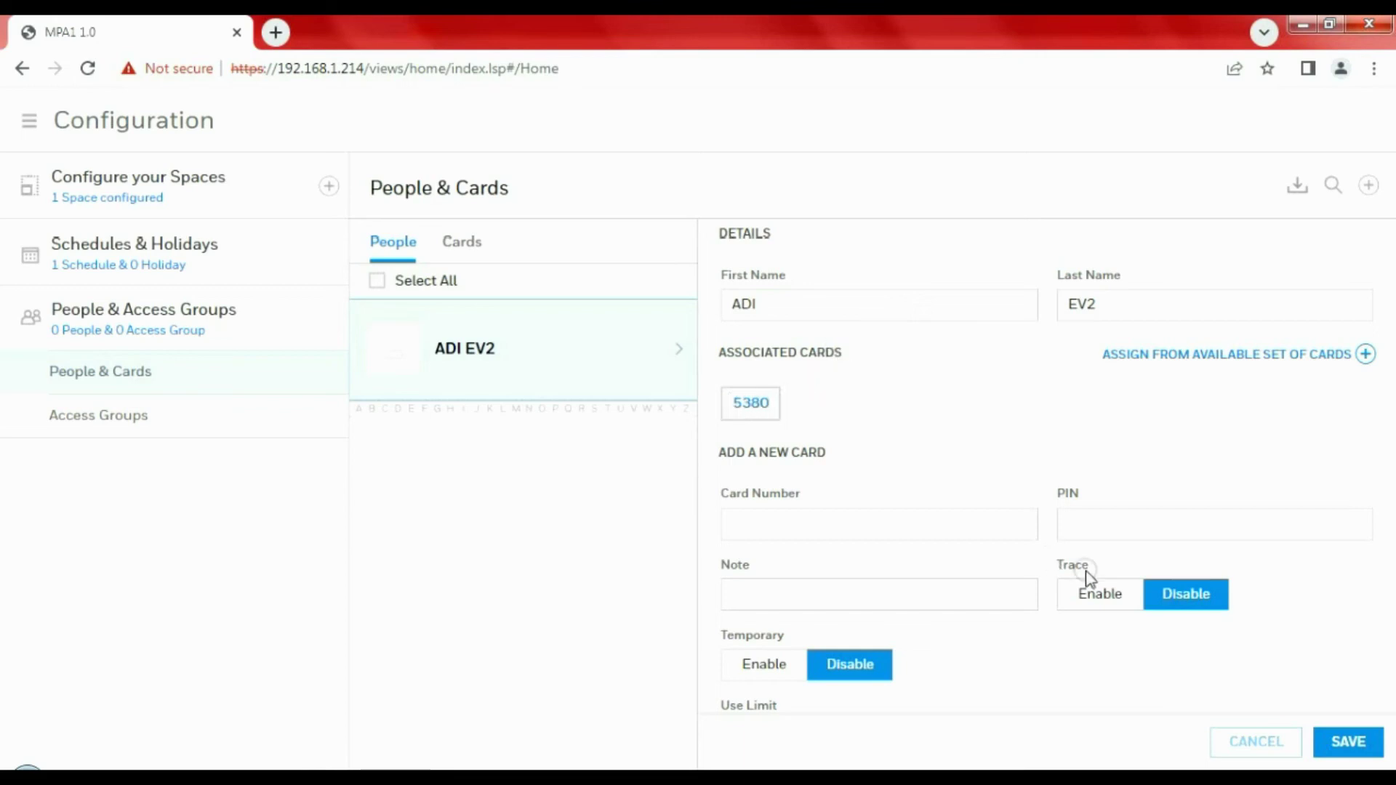
click(1341, 745)
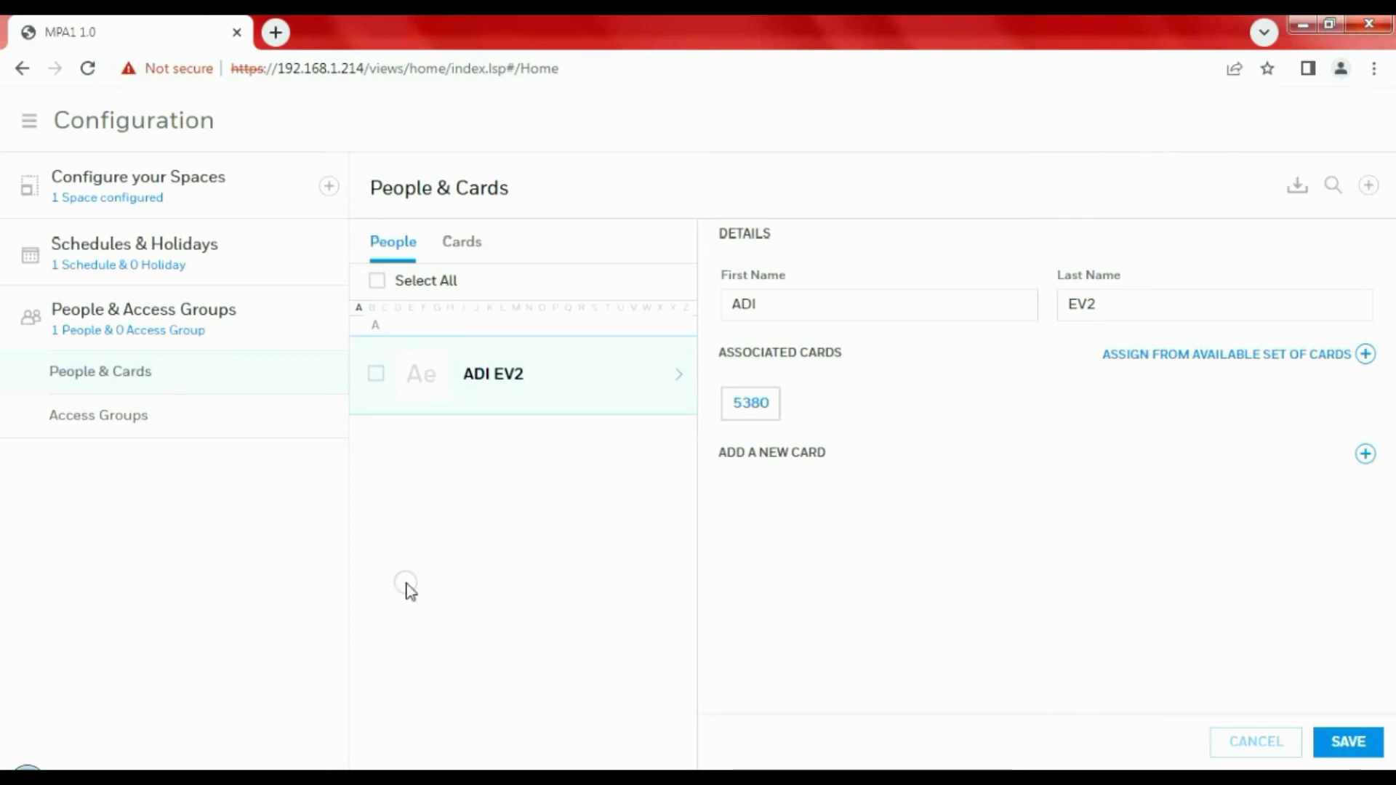
Go to the Access Groups page under People & Access Groups, which lists no groups yet
click(138, 413)
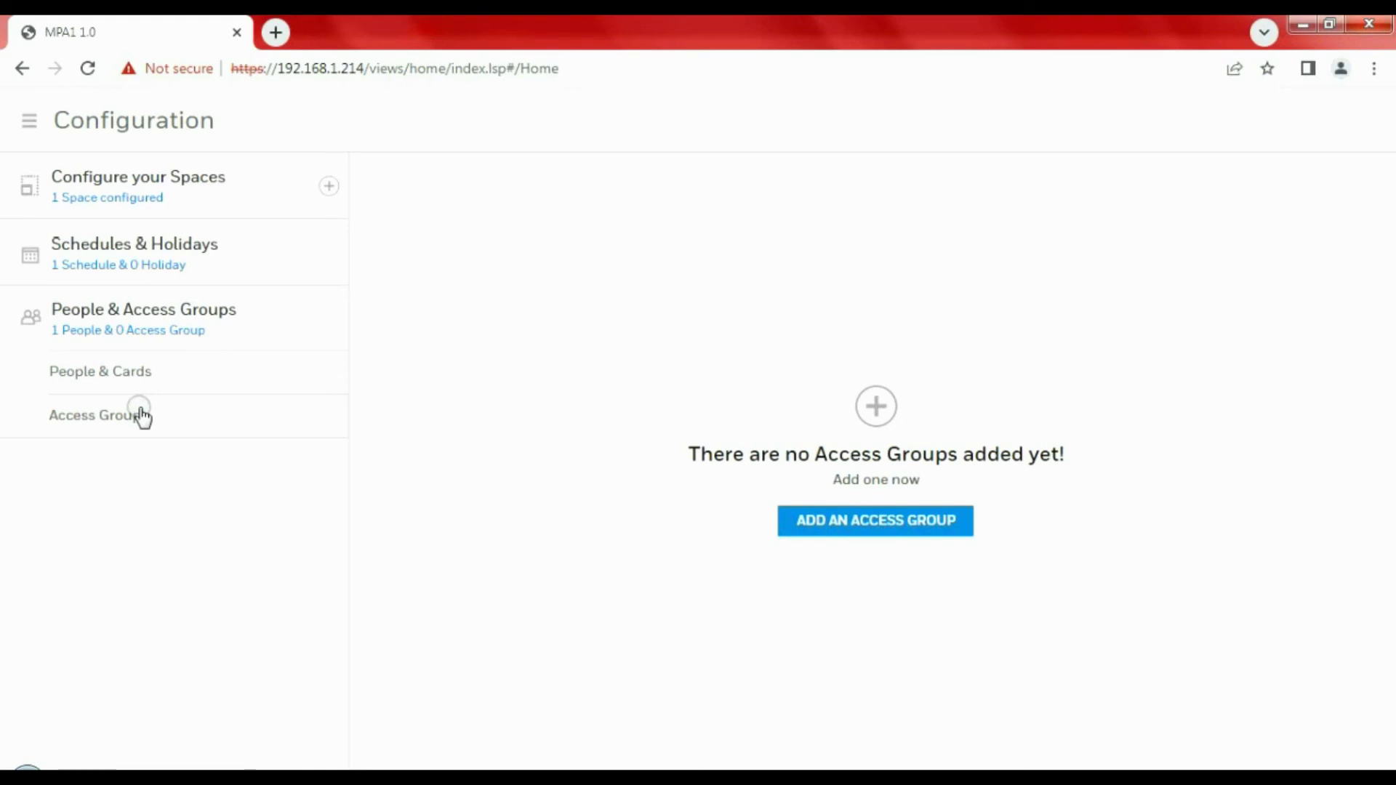
Start a new access group including the new person, with DefaultSpace on Default Time Zone (24x7)
click(141, 416)
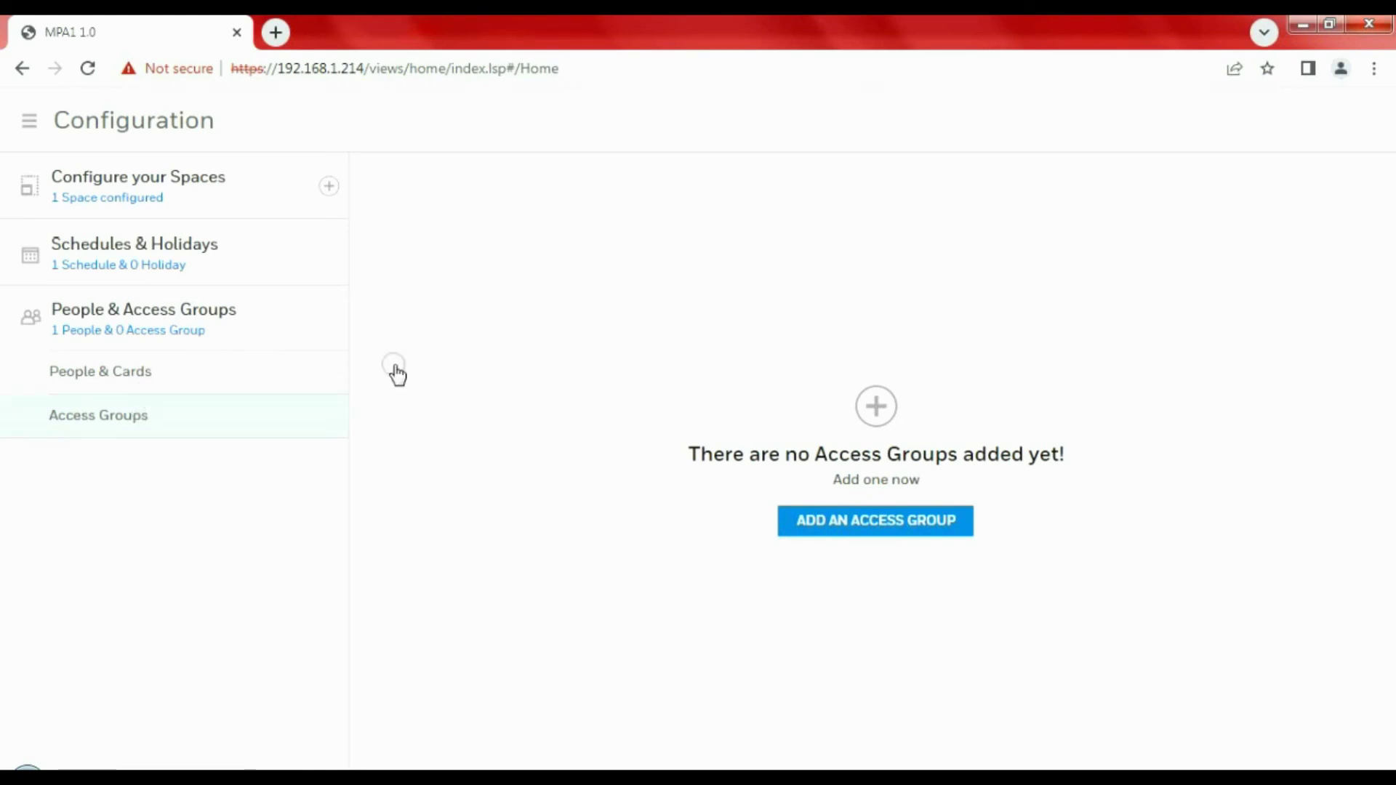
click(887, 525)
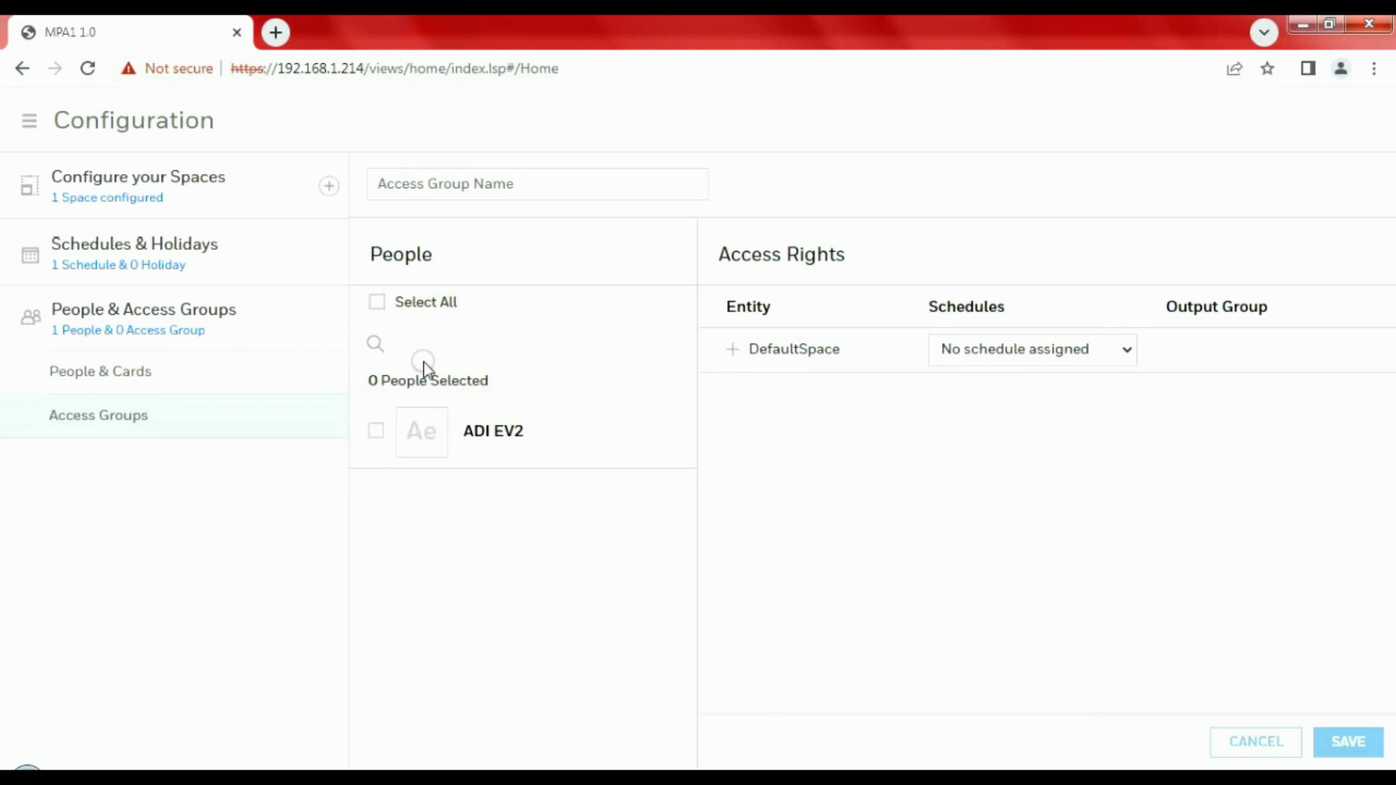
click(374, 430)
click(733, 349)
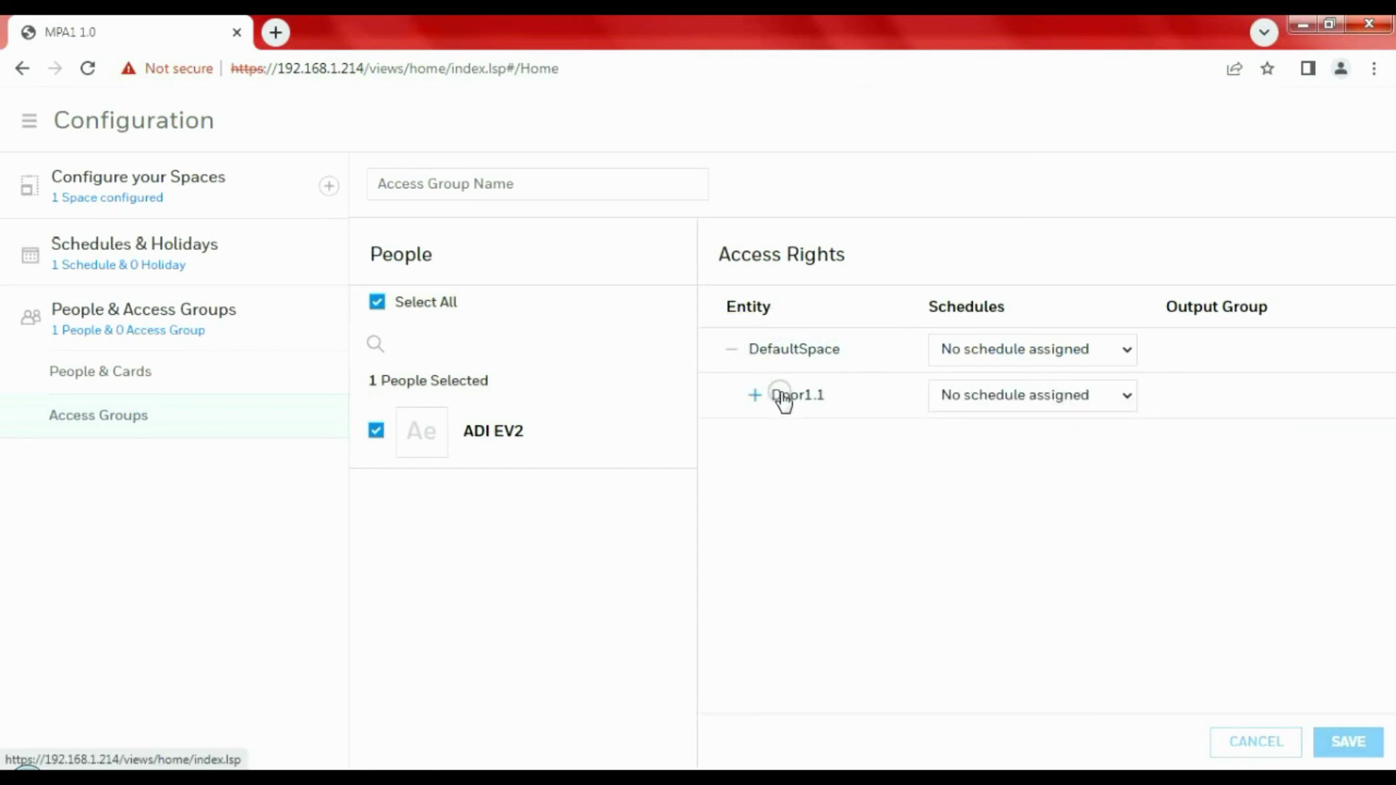
click(1106, 349)
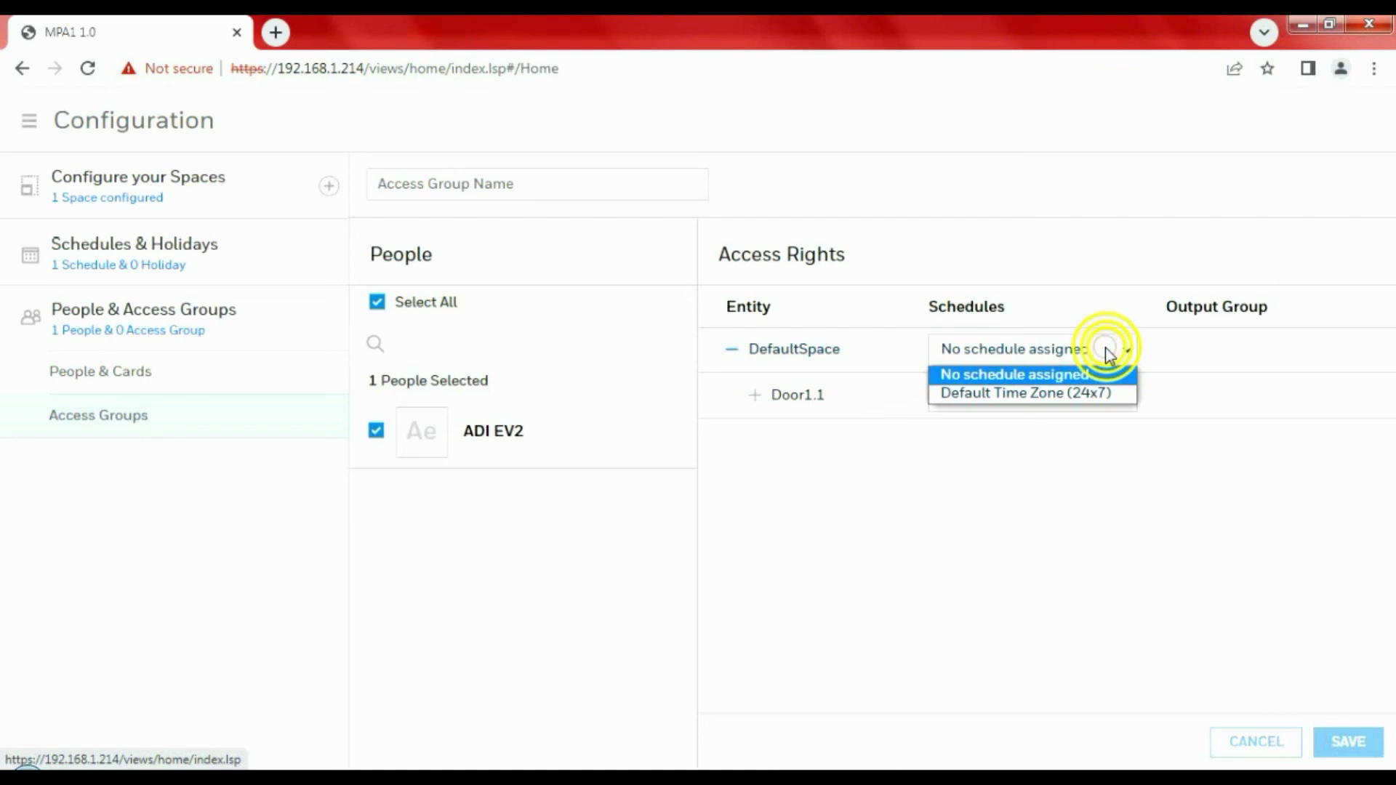
click(1069, 394)
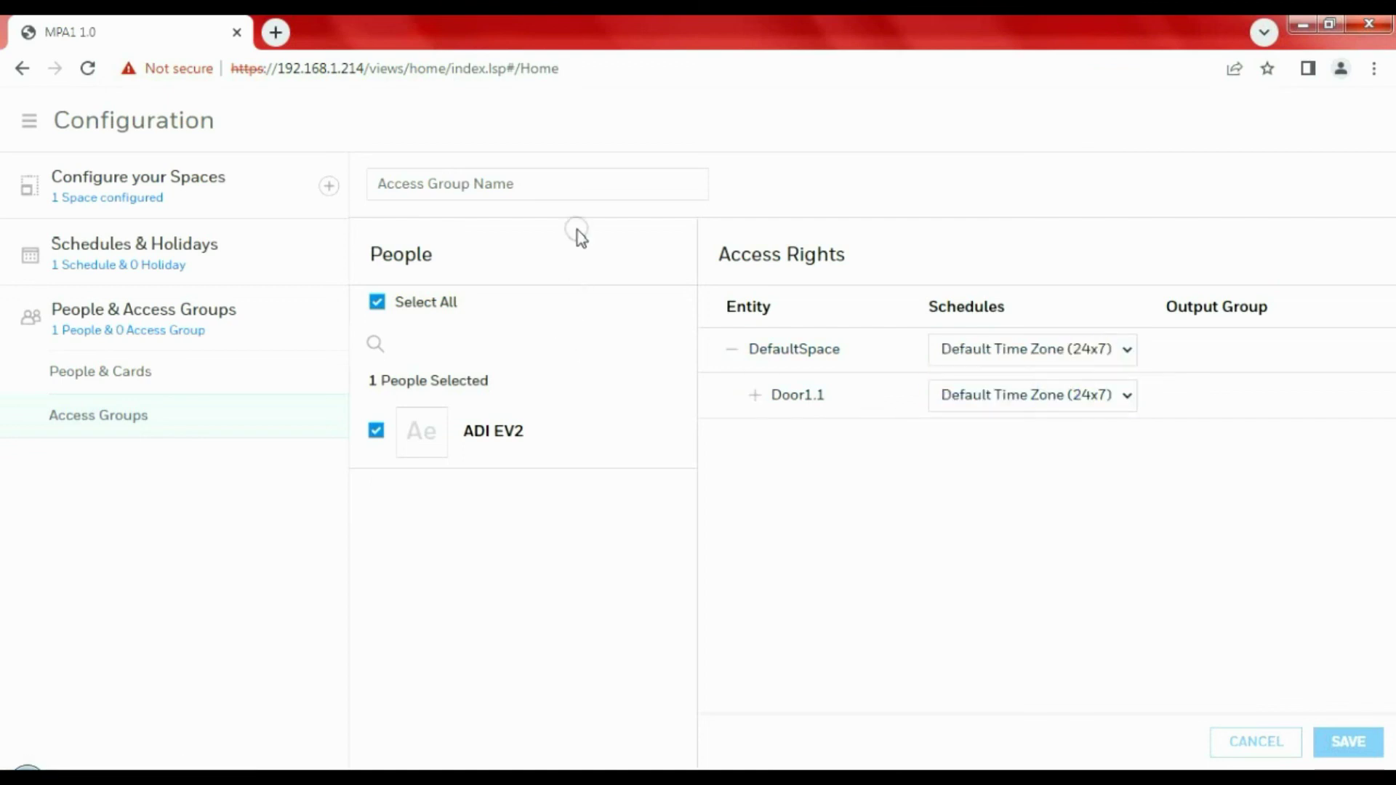
Name the access group 'Door 1' and save it
click(583, 187)
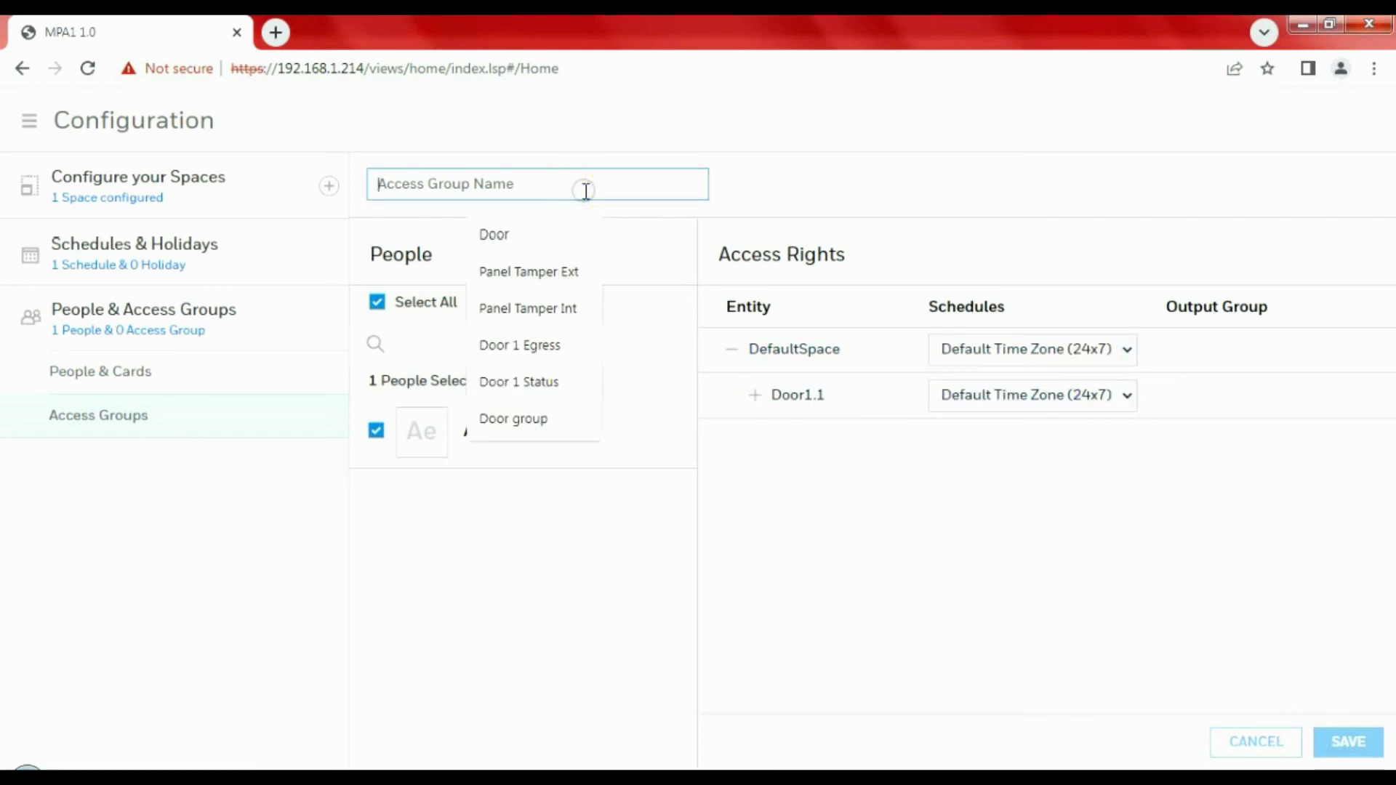
click(534, 234)
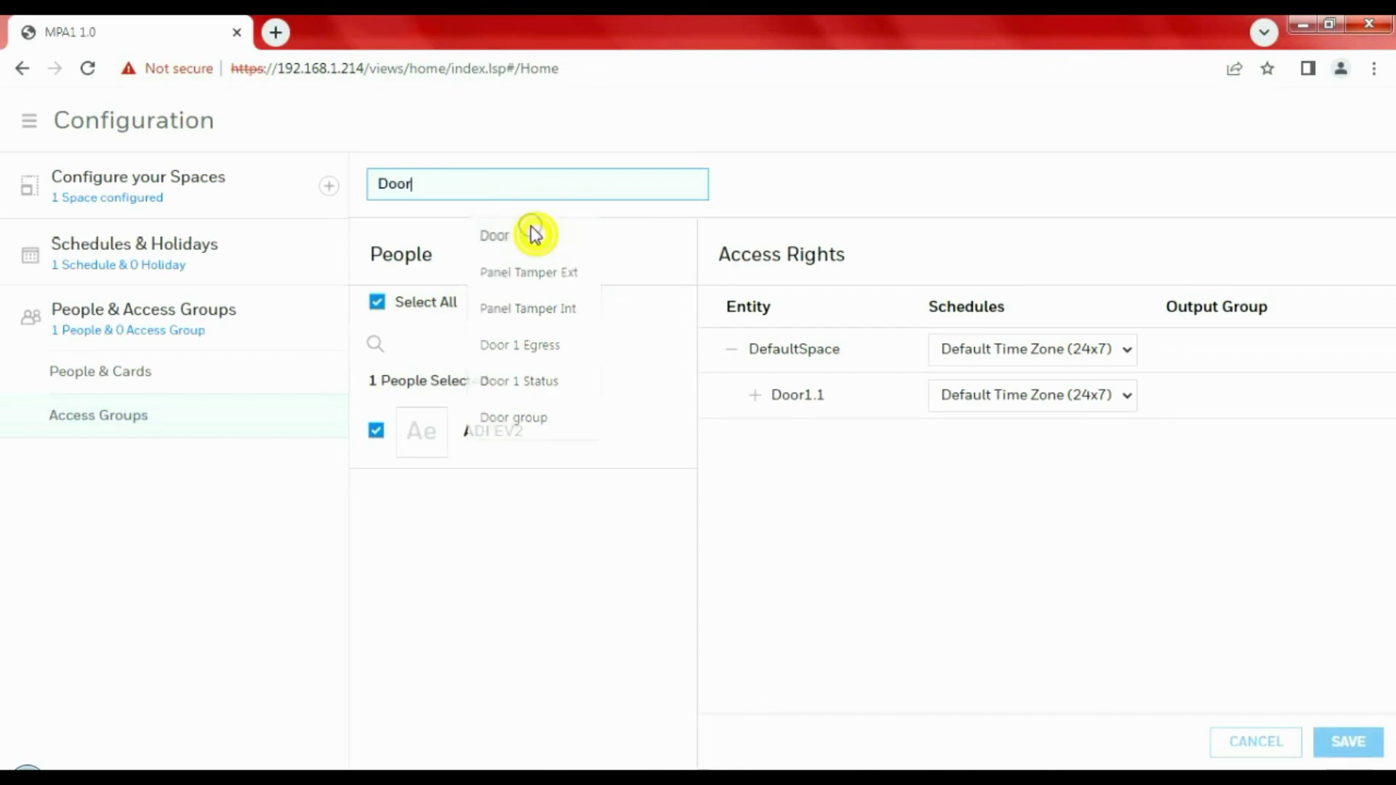
click(527, 183)
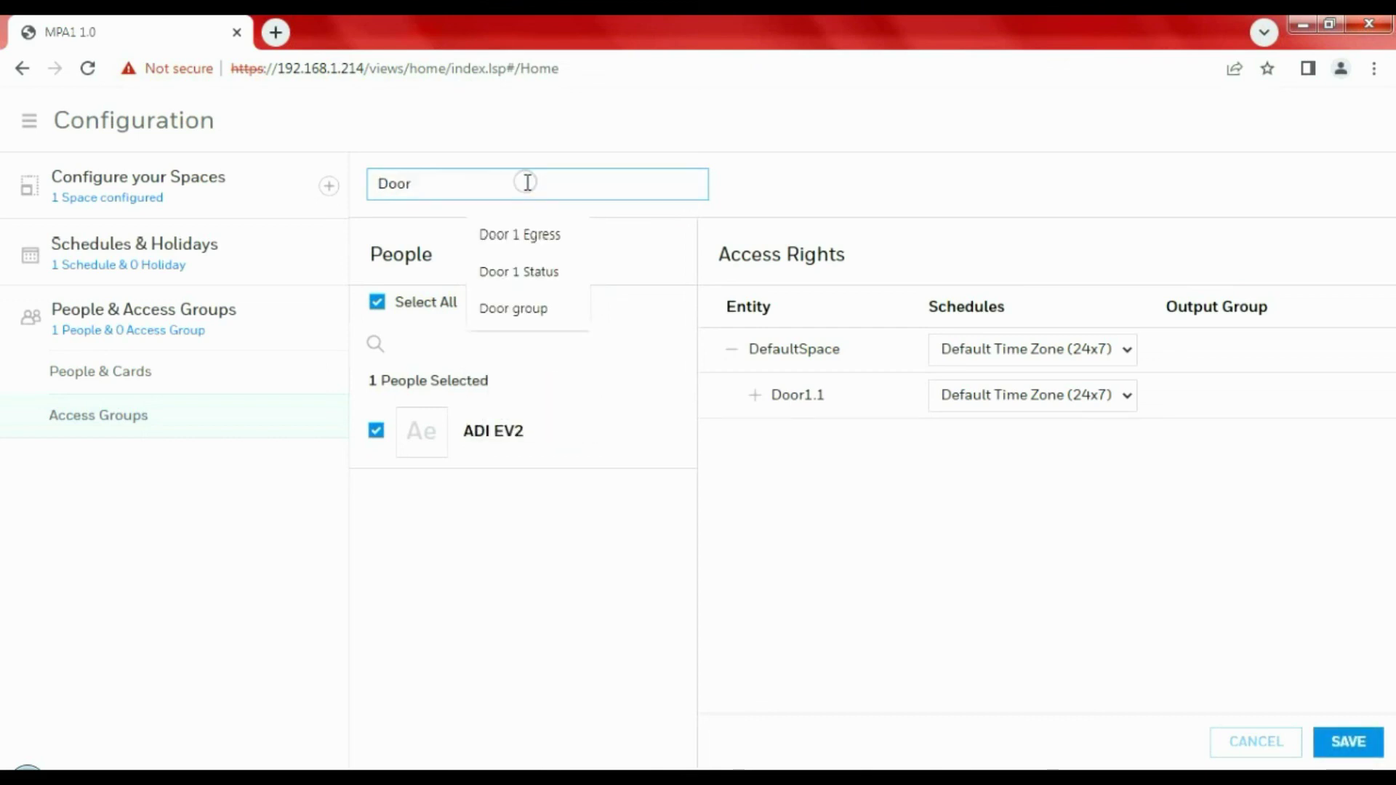
text(1)
click(766, 188)
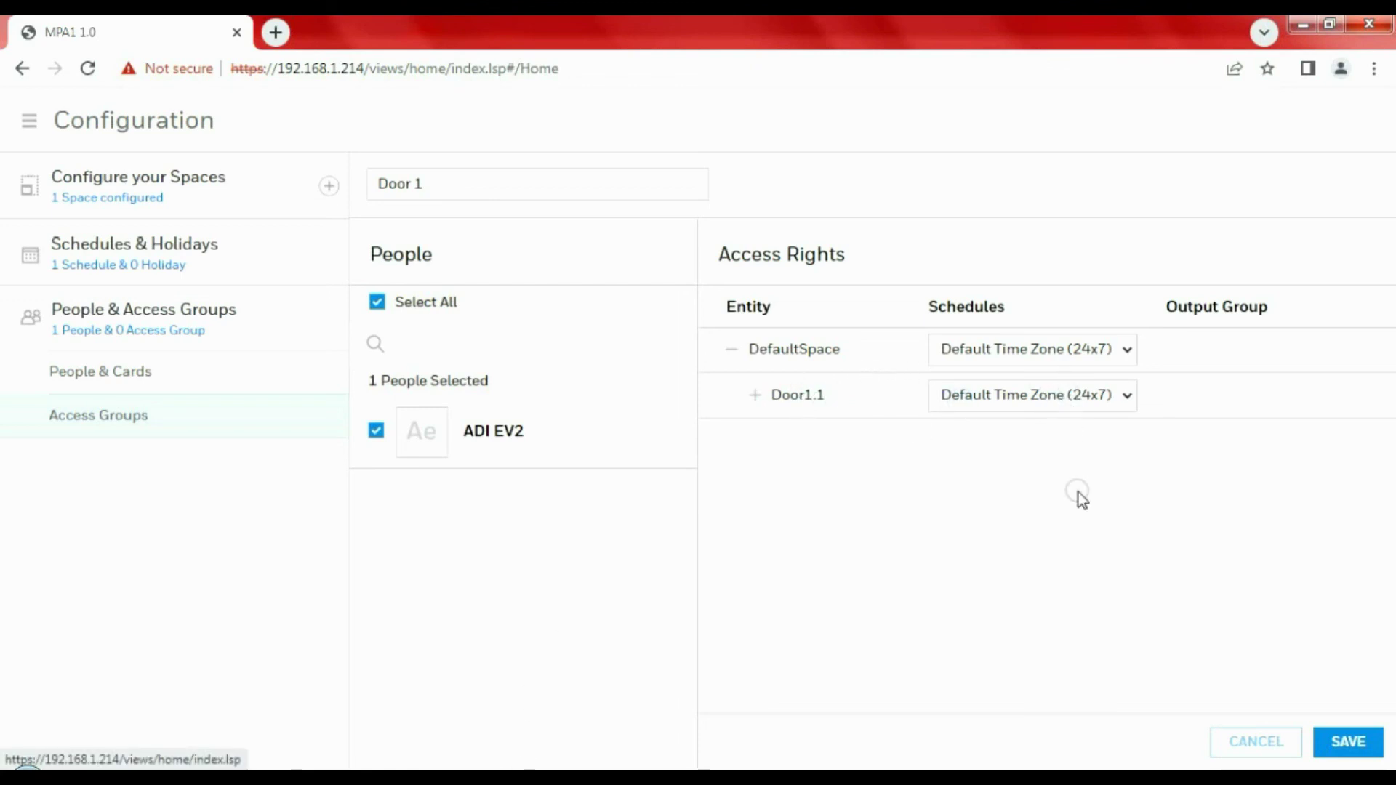
click(1349, 743)
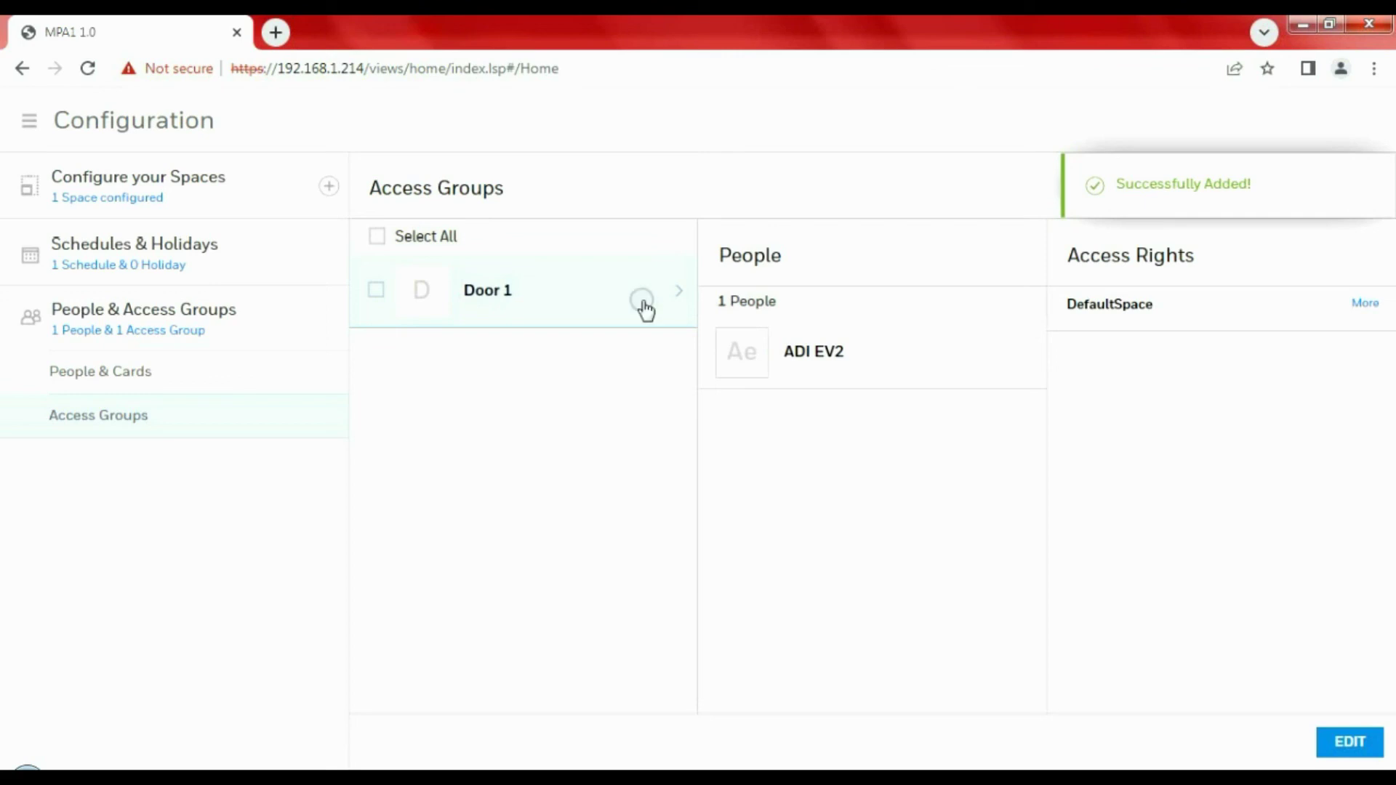
click(35, 129)
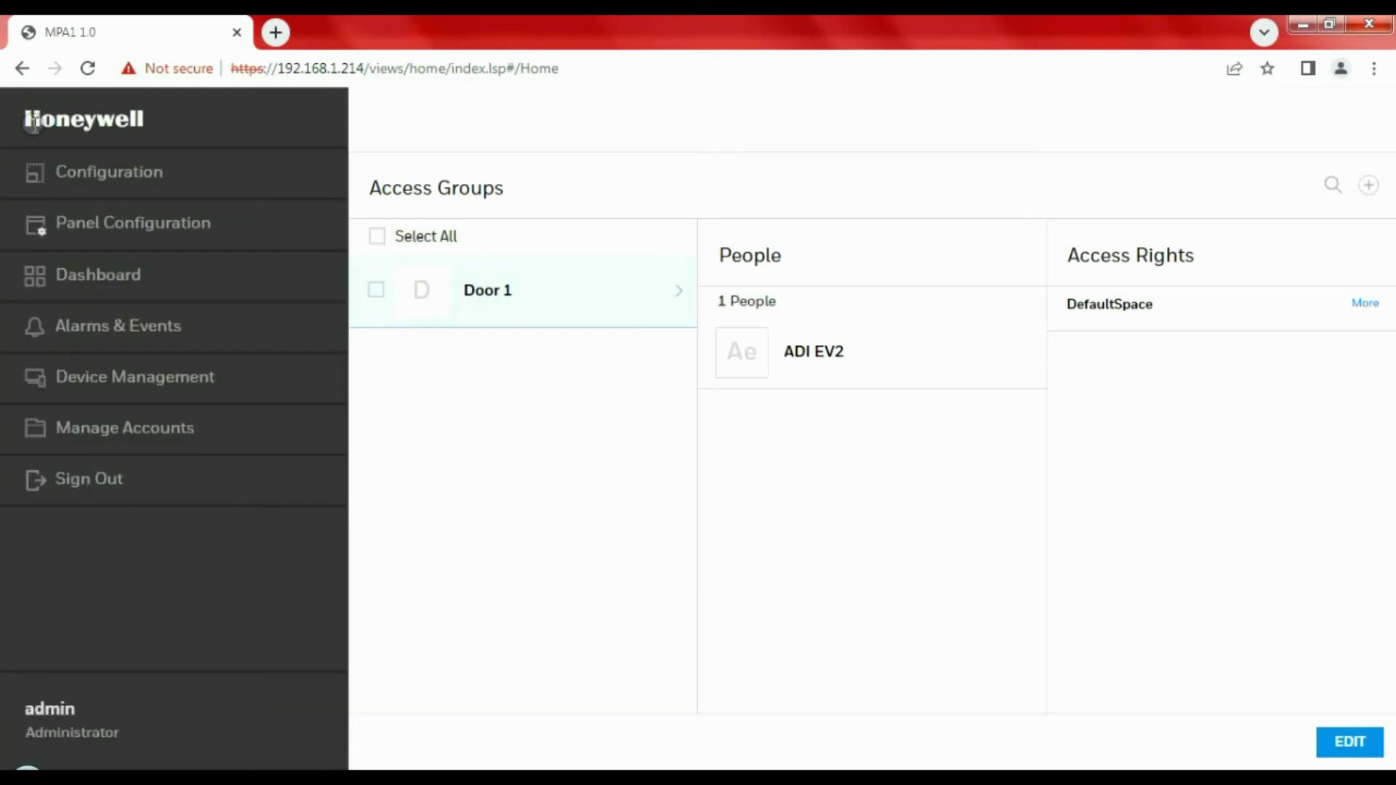
click(125, 331)
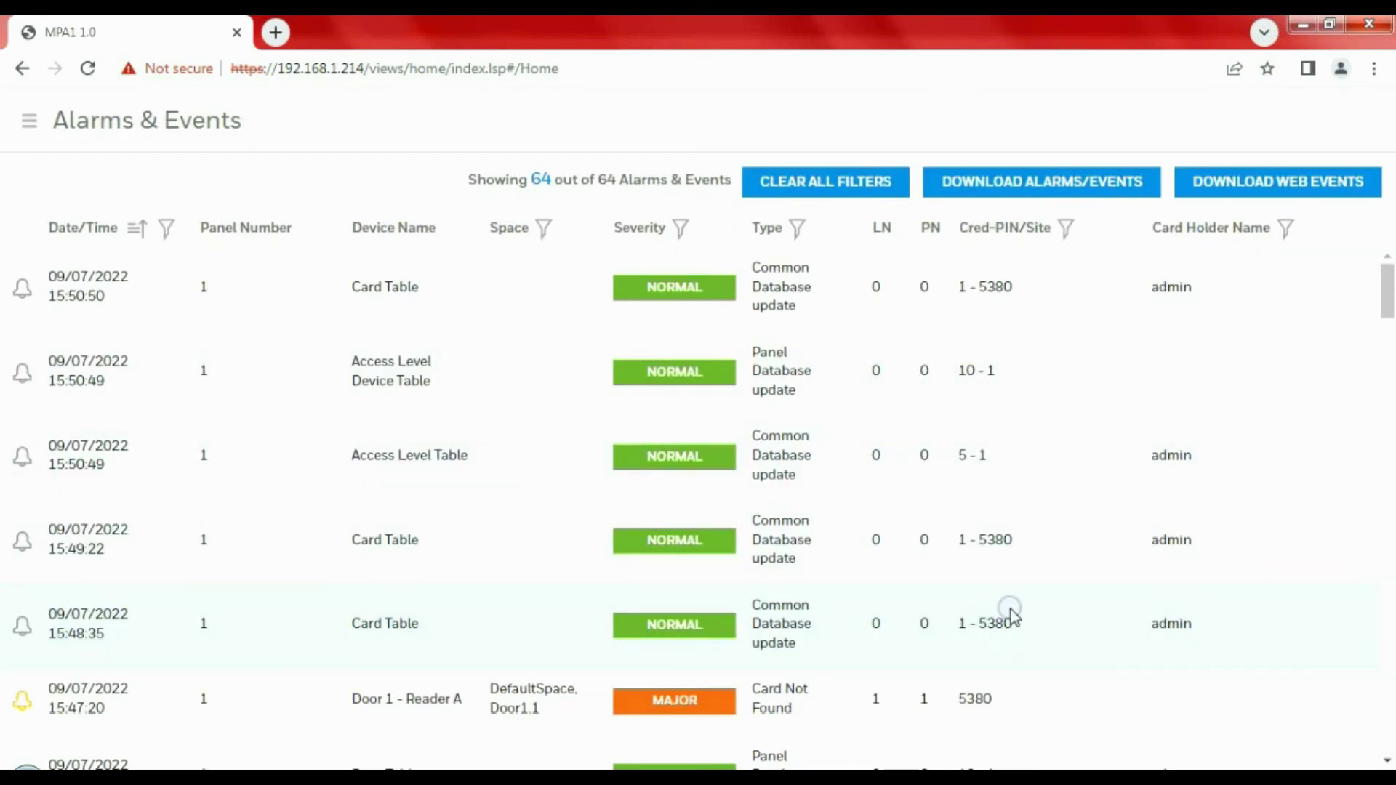
drag(994, 701, 977, 700)
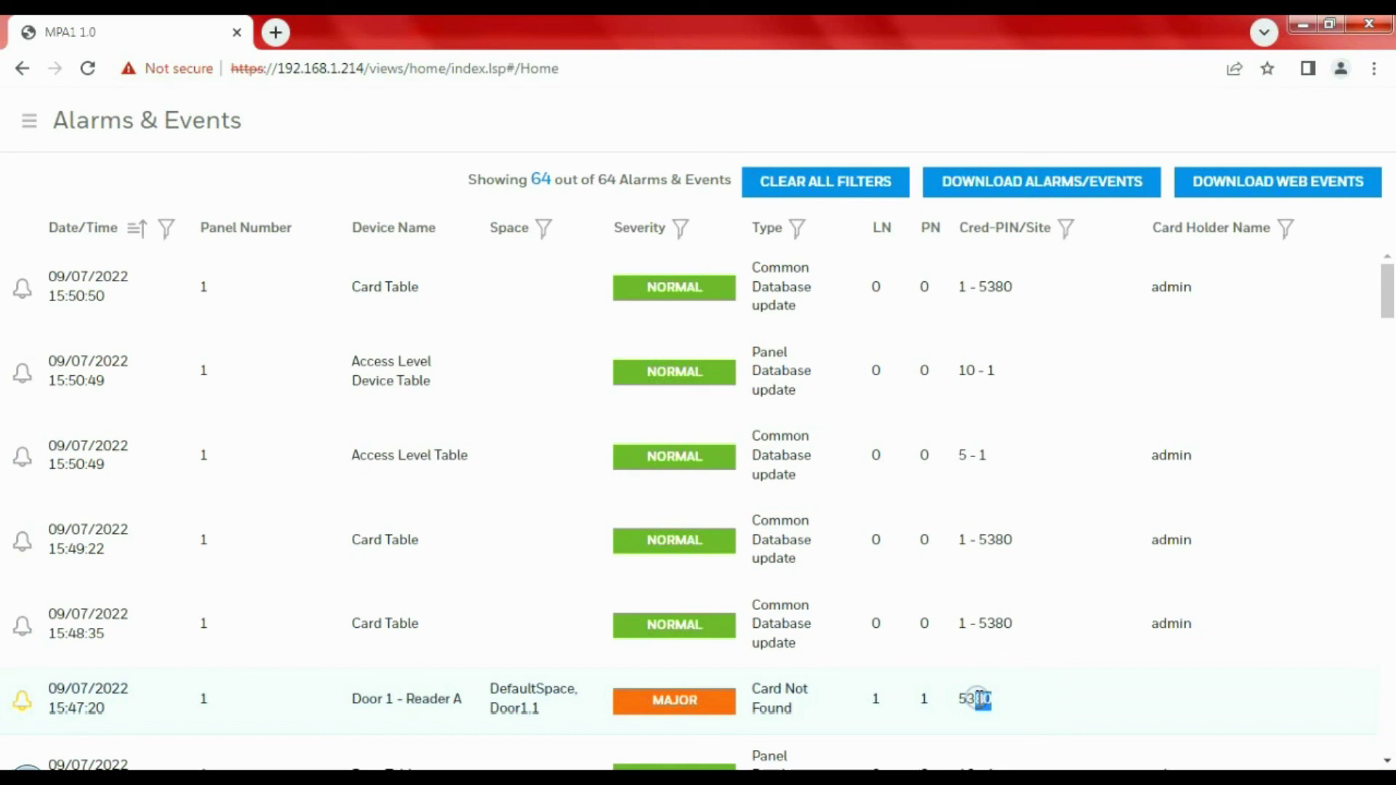
click(1112, 620)
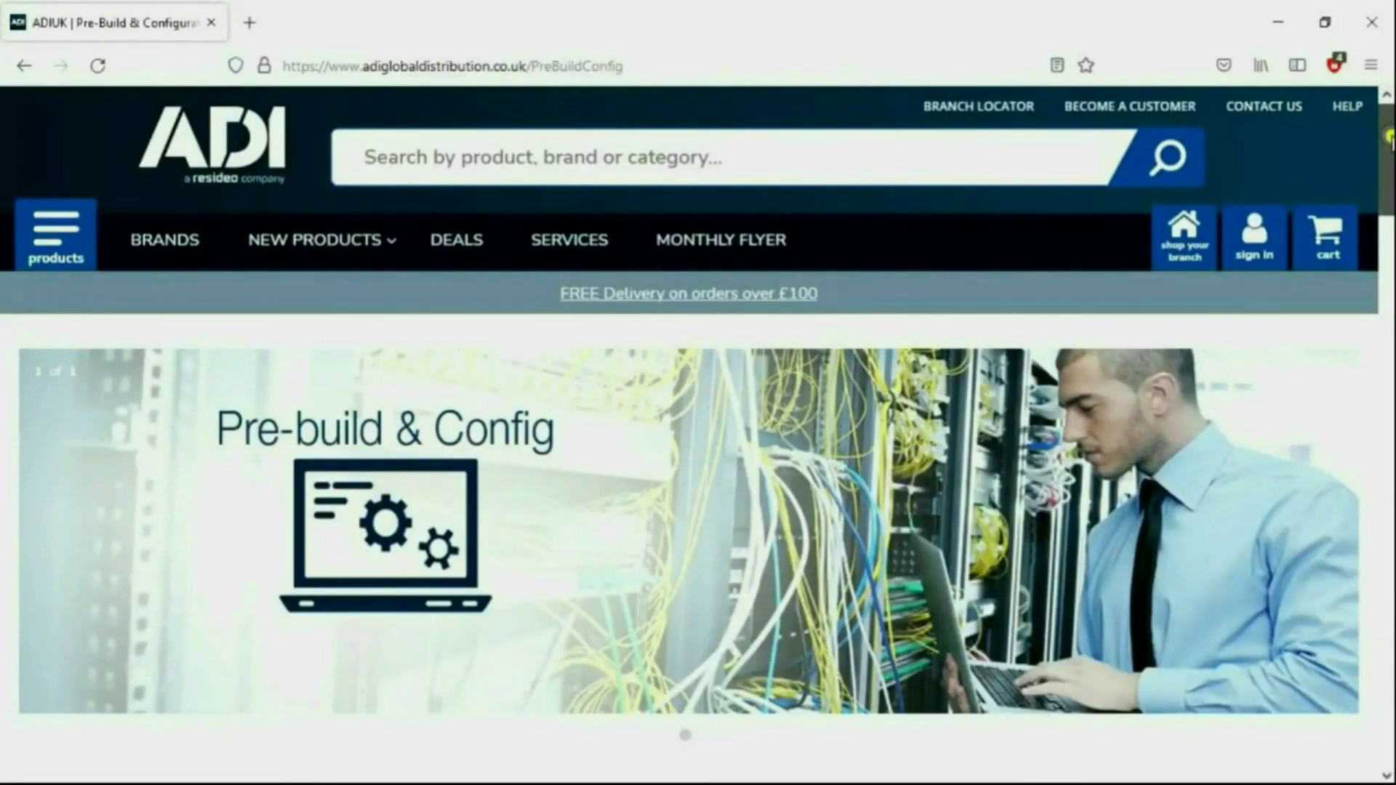
Scroll past the Bronze, Silver and Gold service tiers to the CALL/EMAIL contact banner
scroll(1389, 142, down, 3)
scroll(698, 450, down, 5)
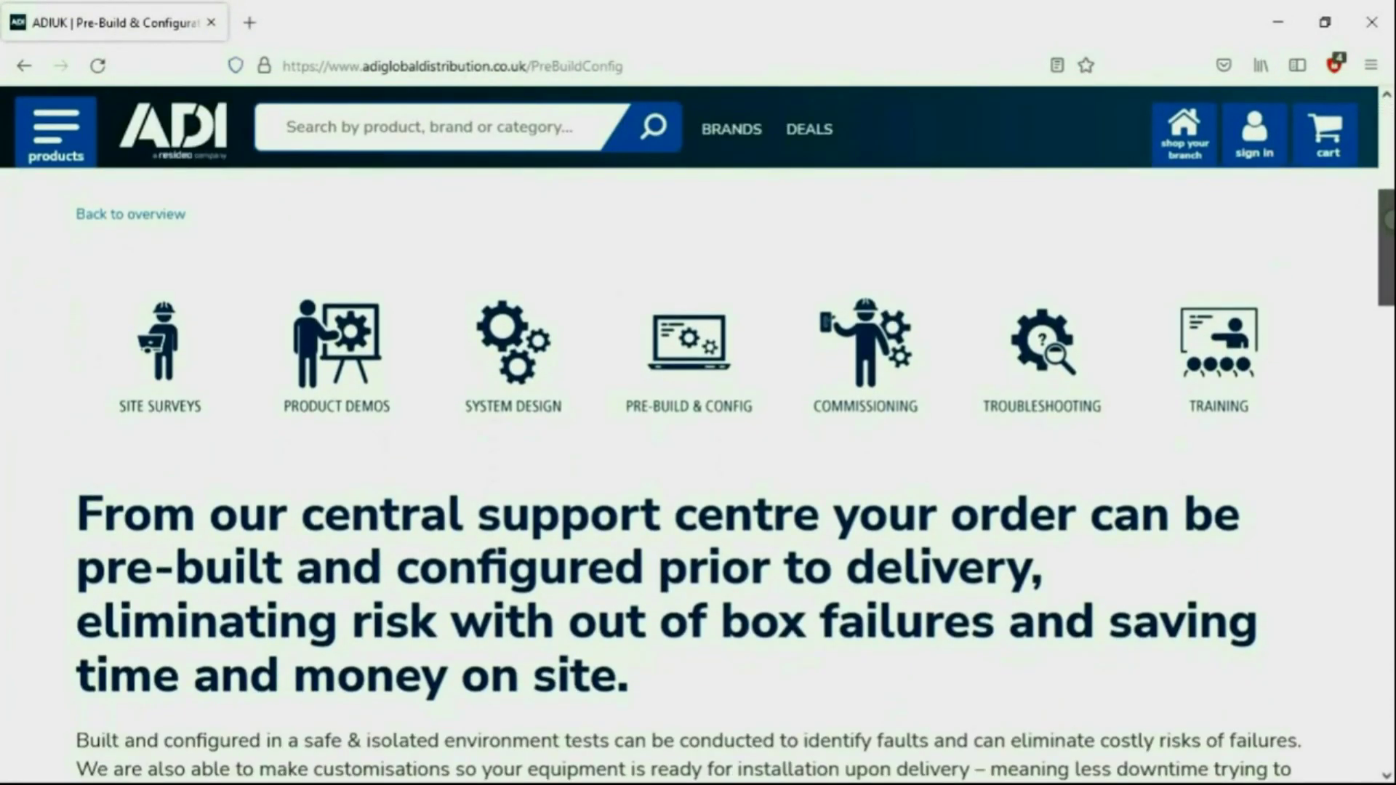
scroll(698, 450, down, 2)
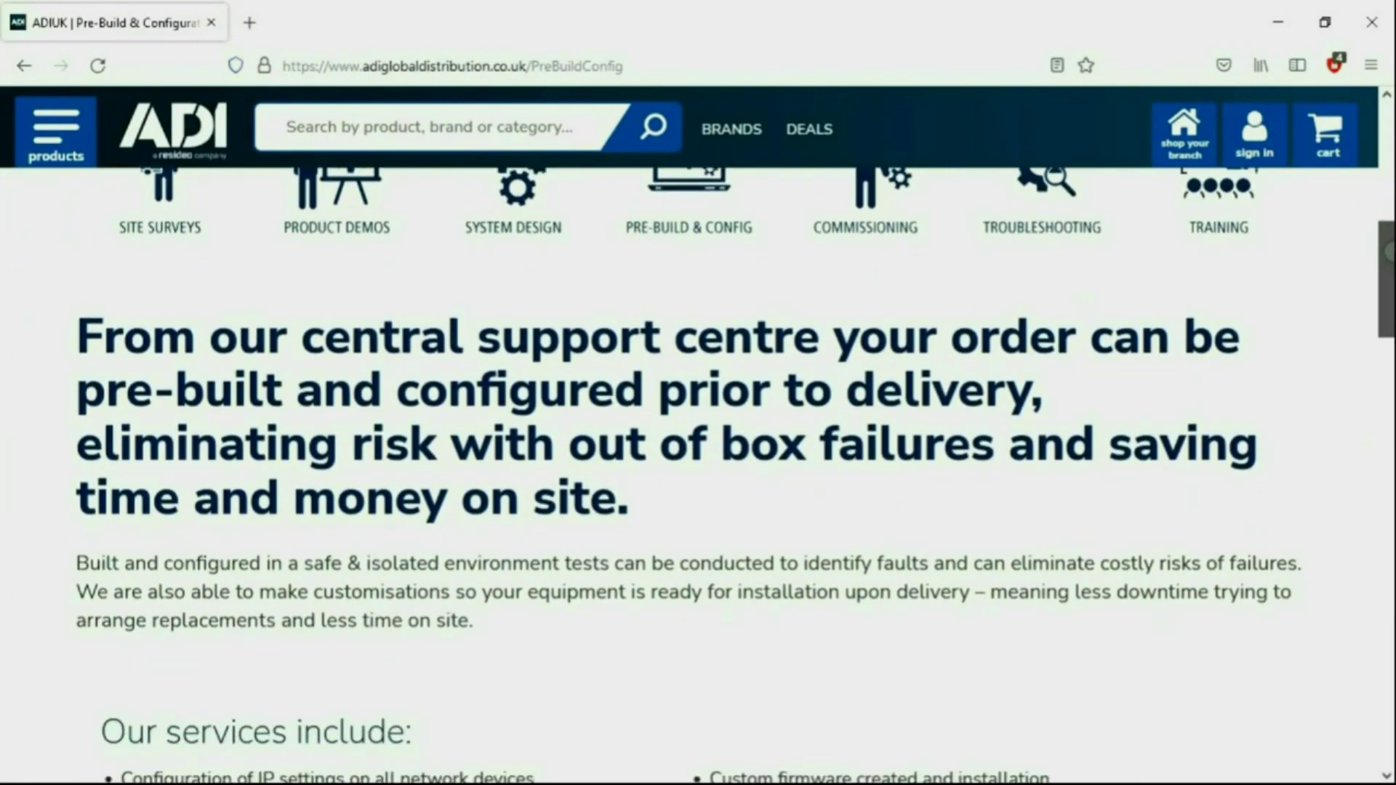
scroll(698, 451, down, 6)
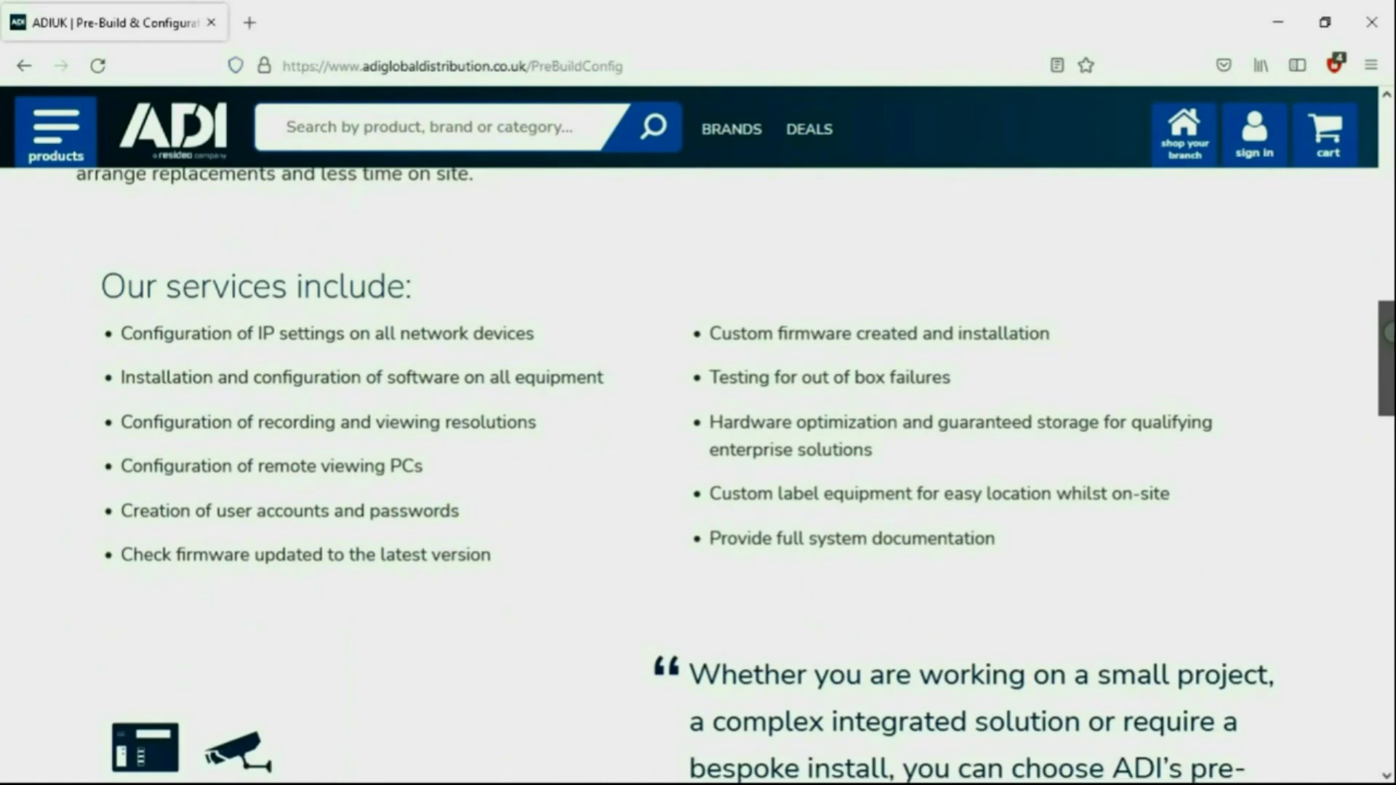
scroll(698, 472, down, 5)
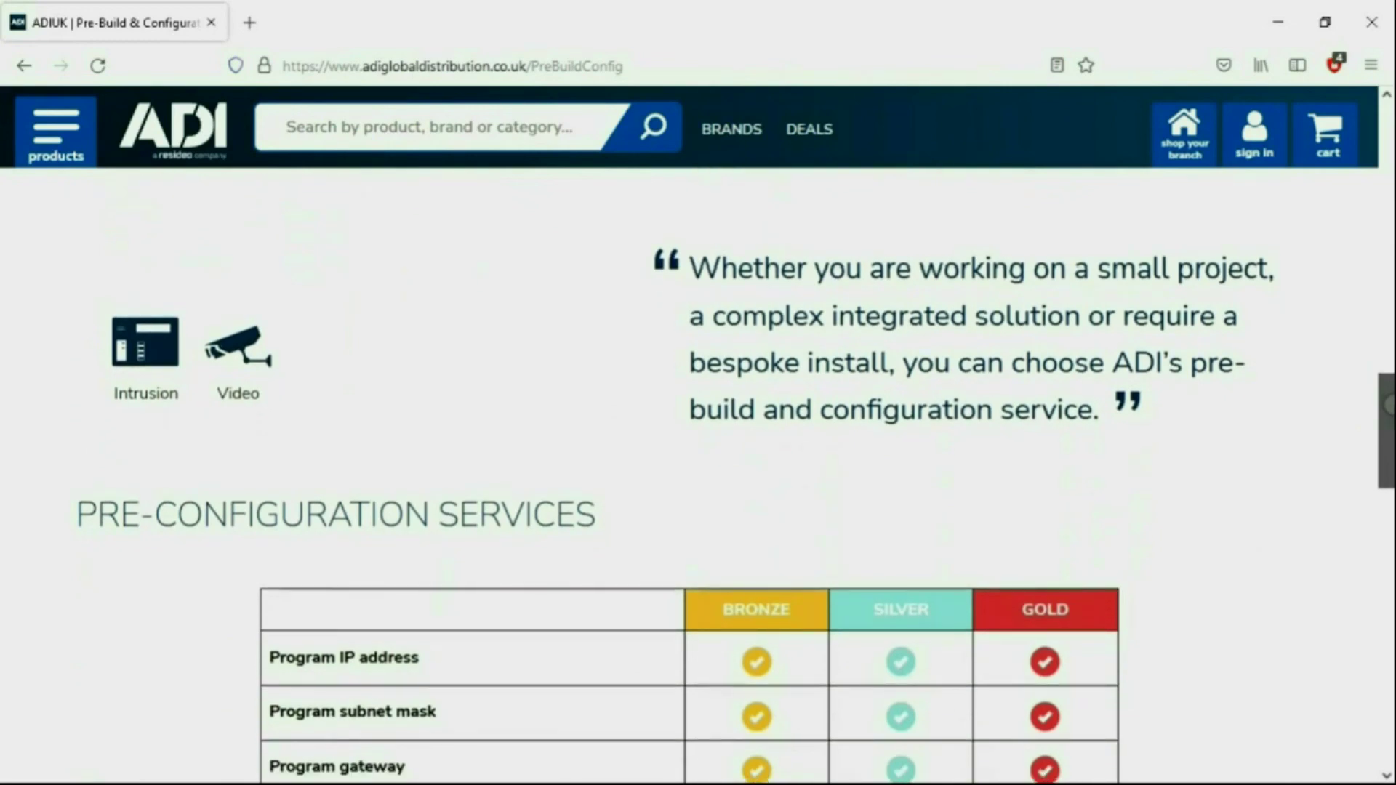
scroll(698, 473, down, 5)
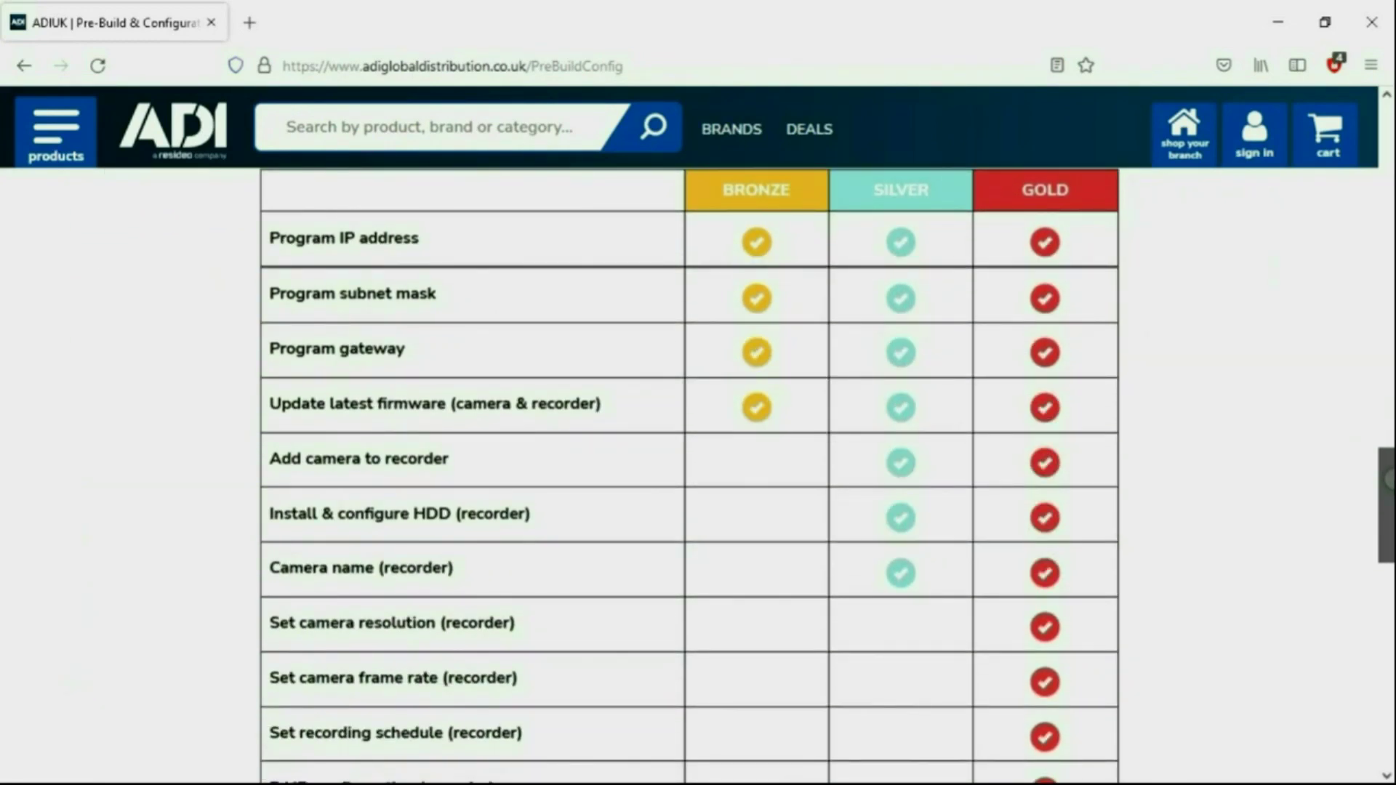
scroll(698, 472, down, 3)
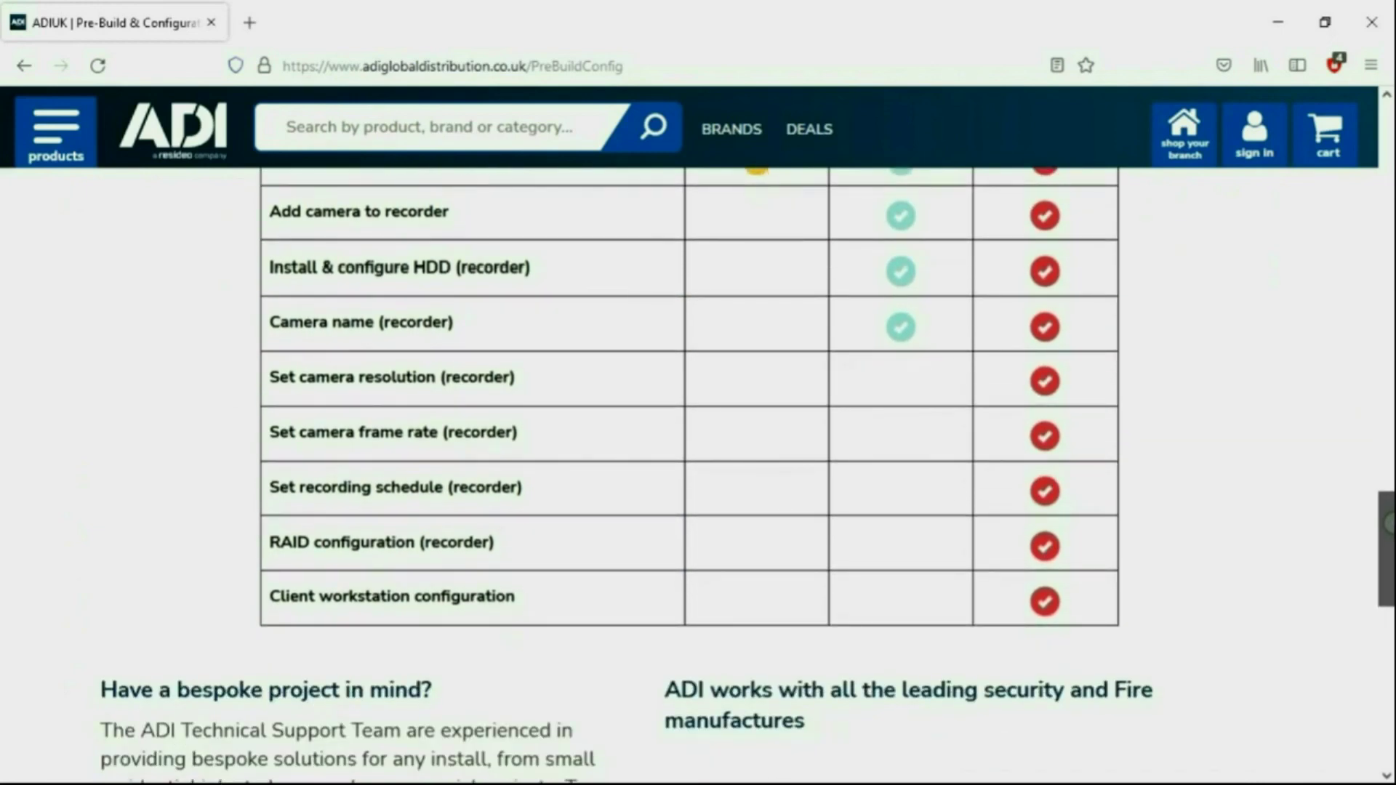
scroll(698, 473, down, 3)
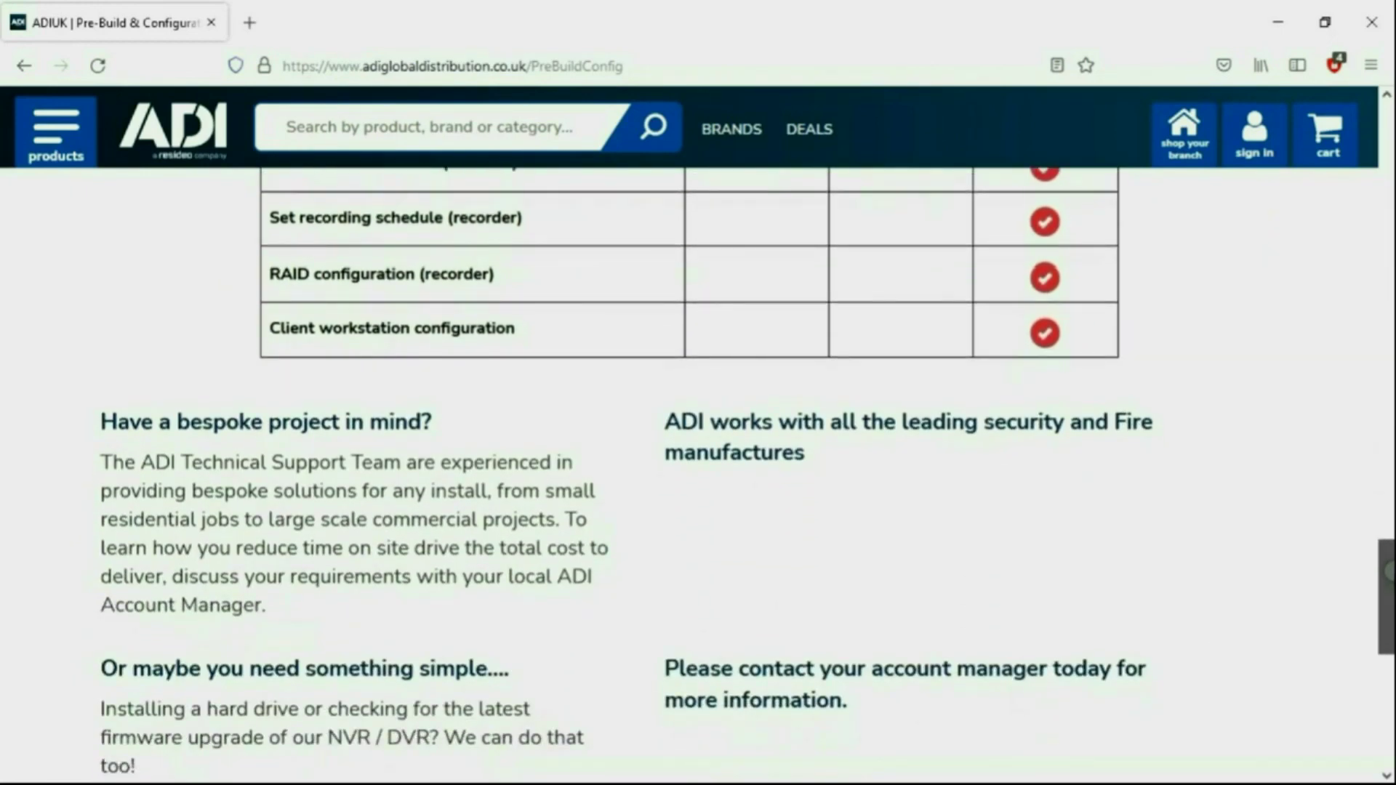
scroll(698, 473, down, 3)
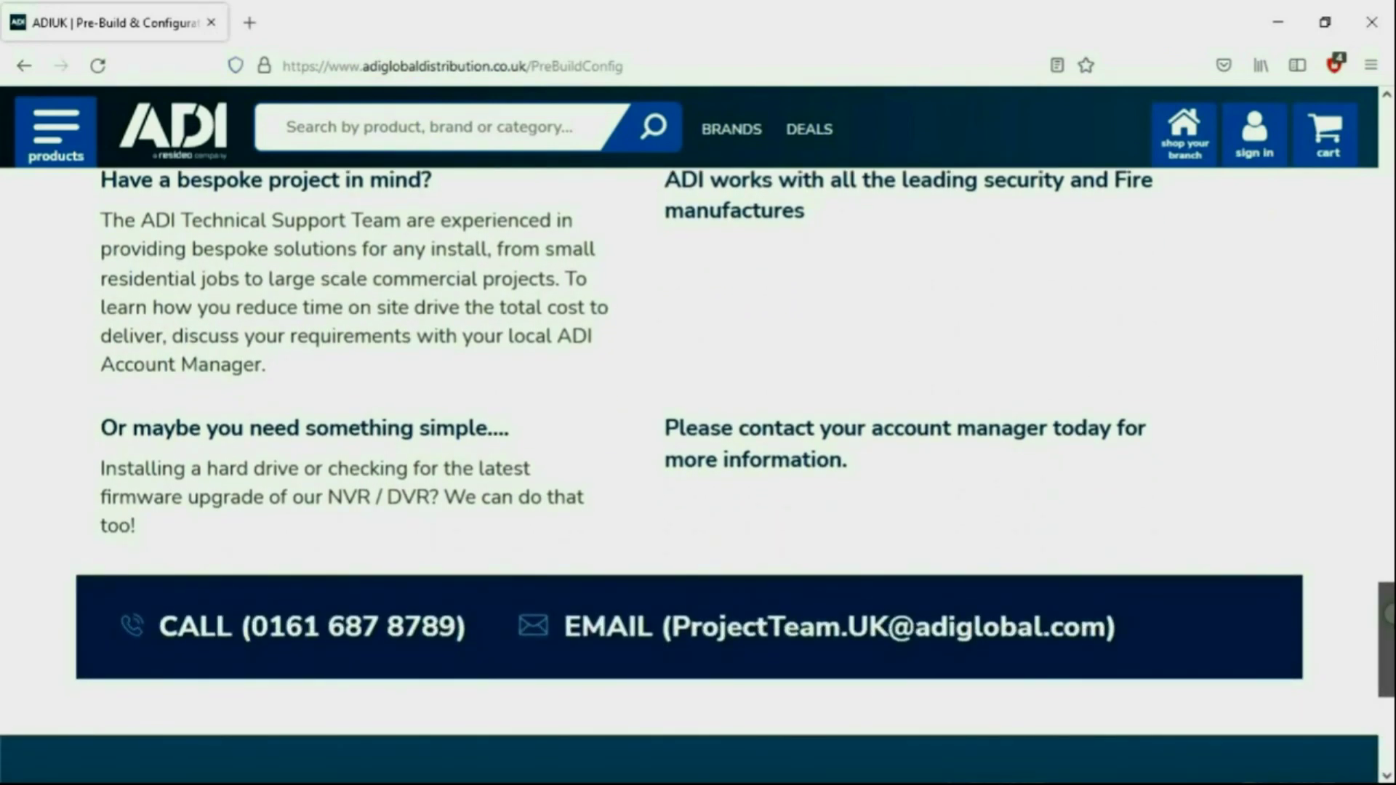